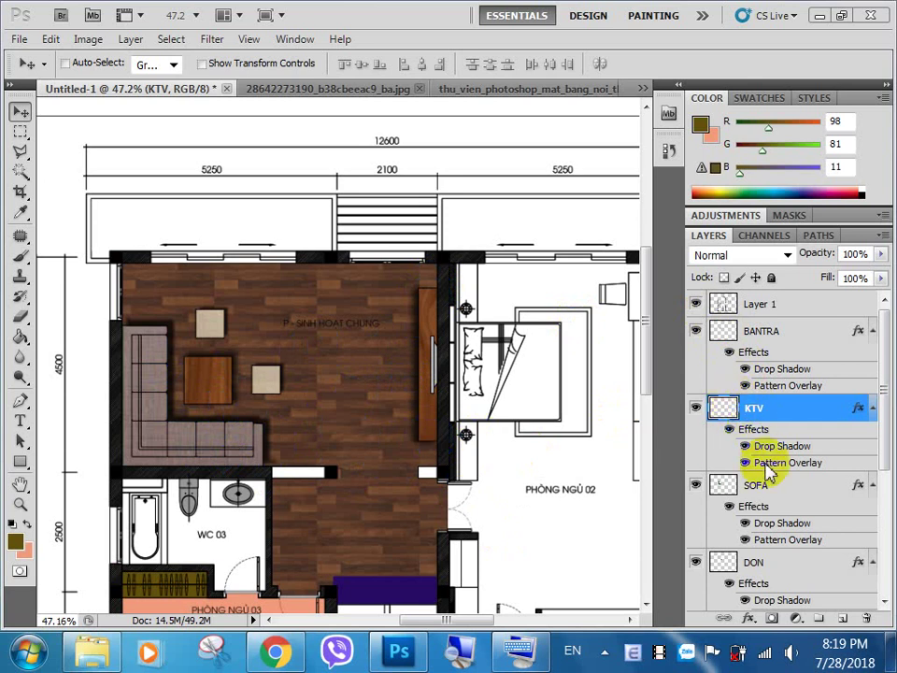
Rotate the SOFA layer's Drop Shadow angle to -144° in Layer Style and apply it.
double_click(772, 525)
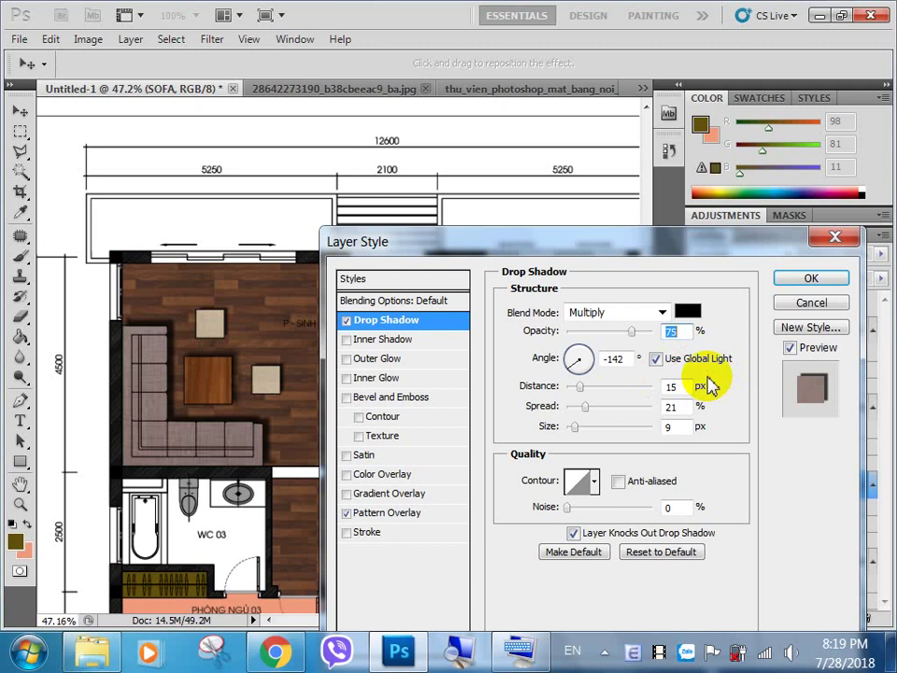
click(575, 359)
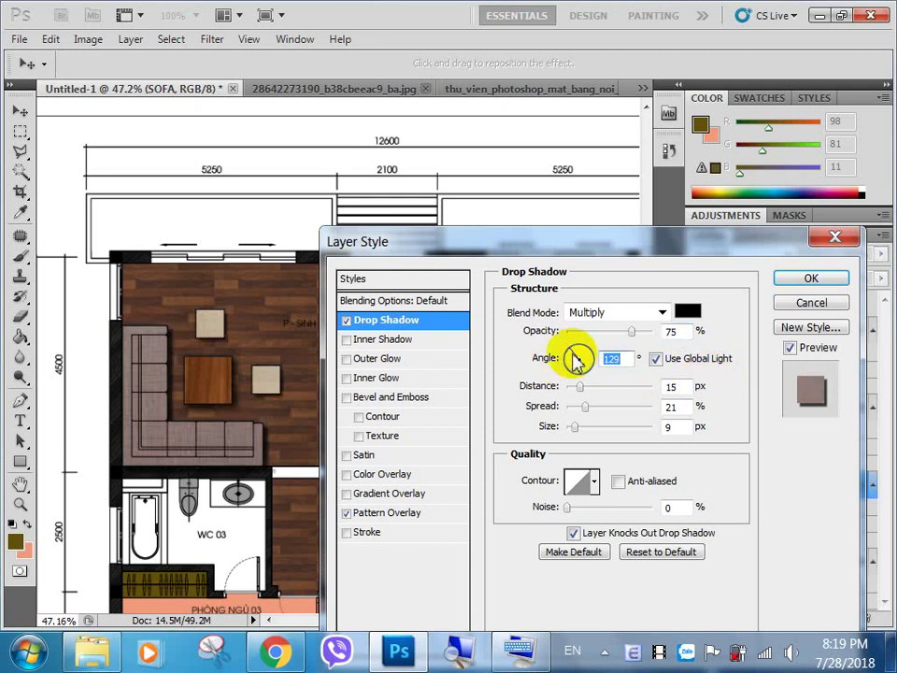
drag(573, 366, 575, 372)
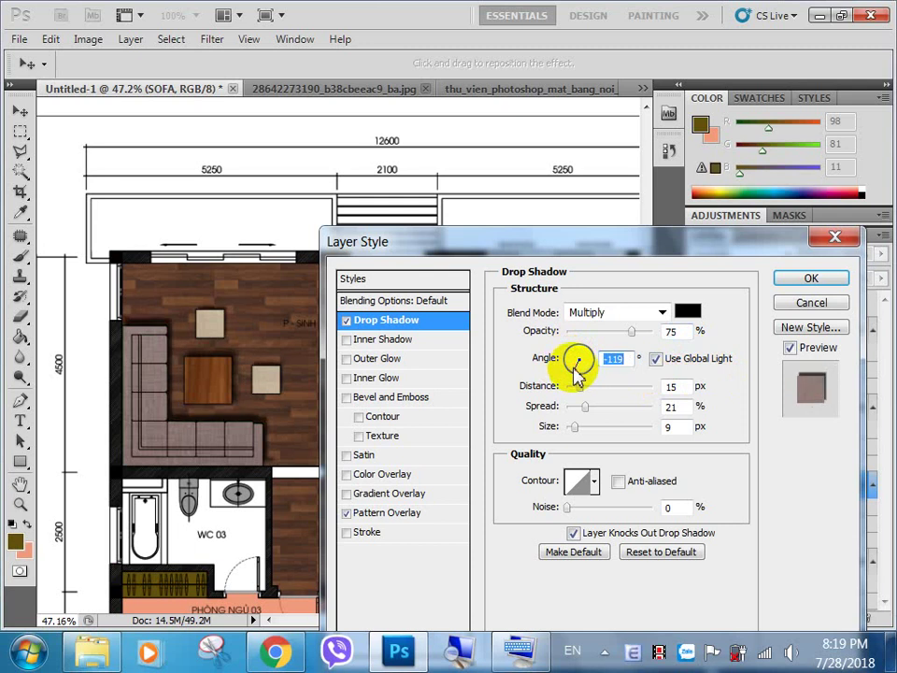
click(573, 369)
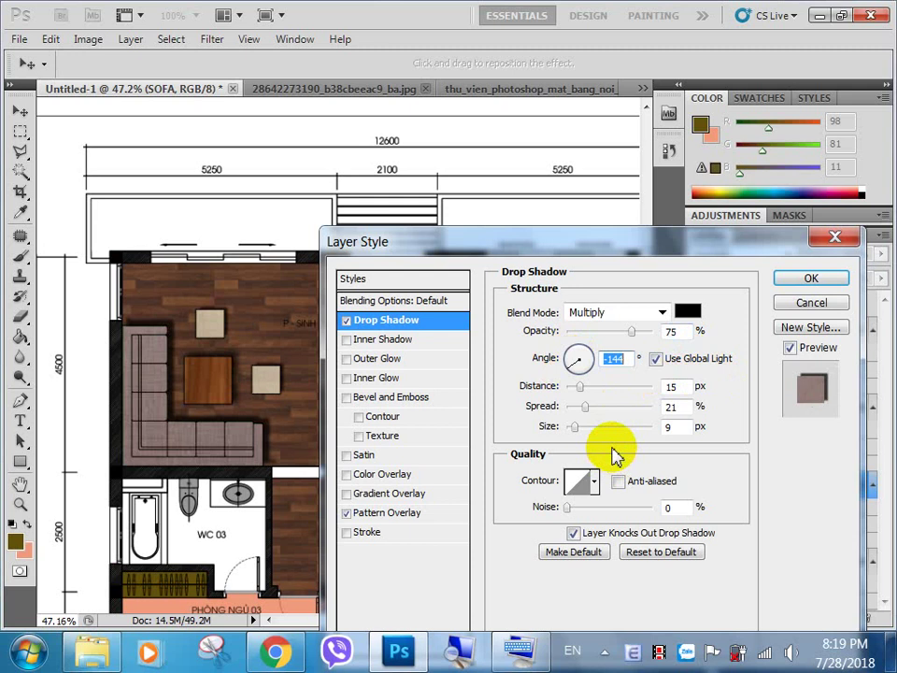
click(811, 280)
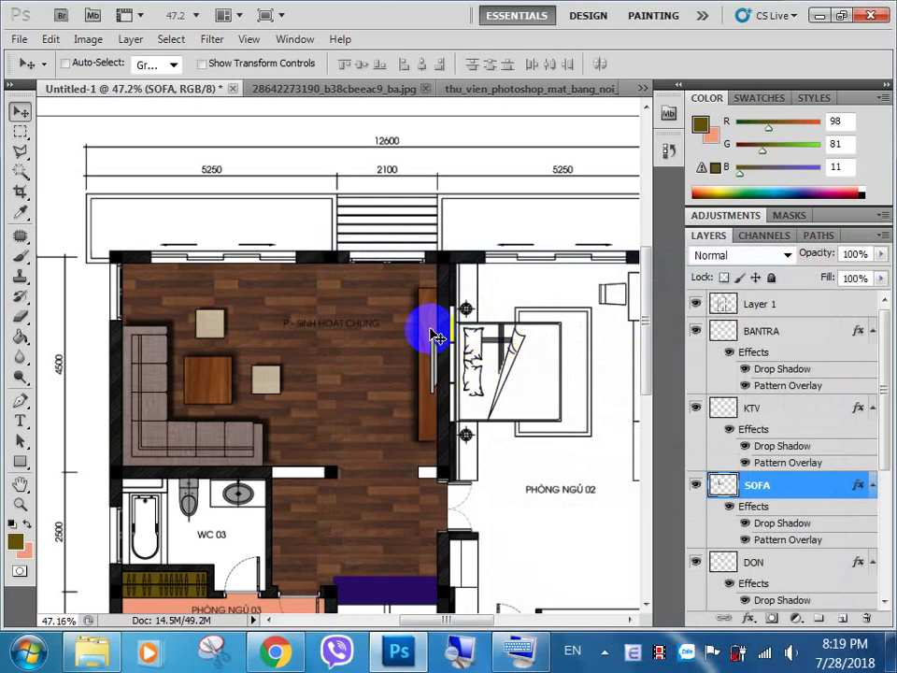
double_click(781, 408)
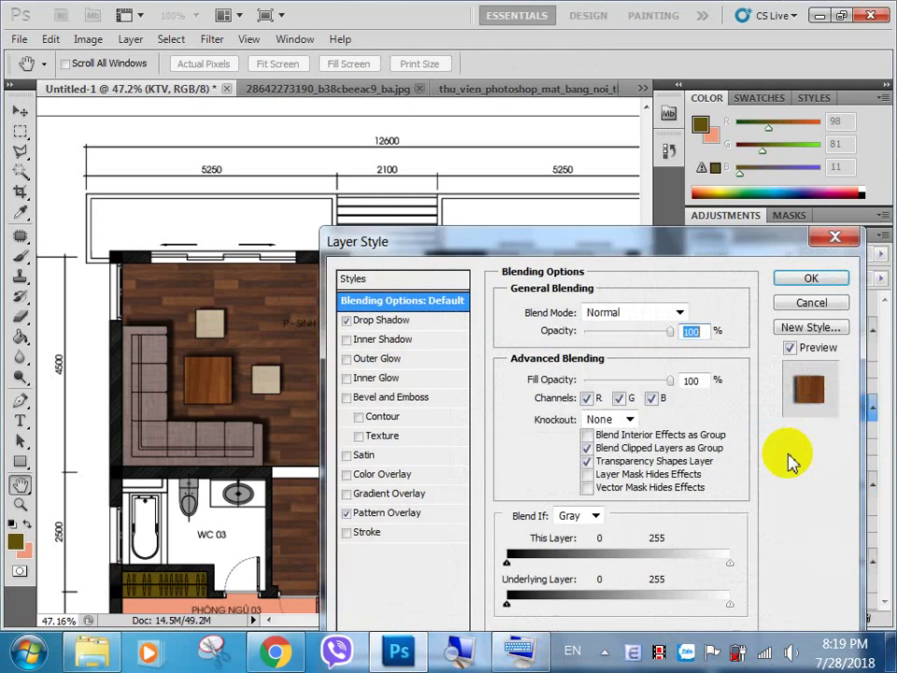
click(376, 323)
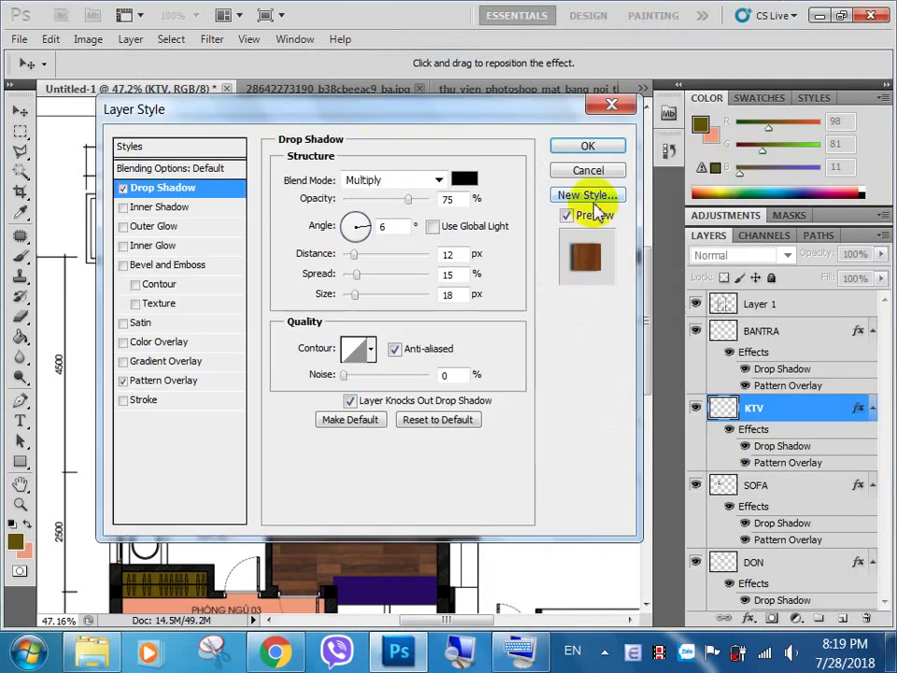
click(431, 226)
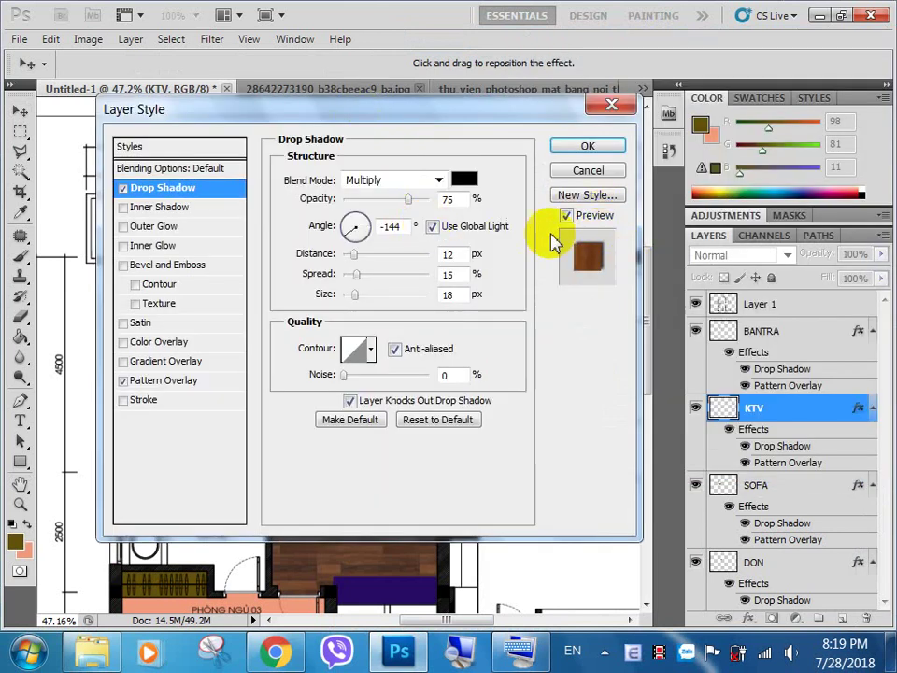
drag(380, 116, 617, 90)
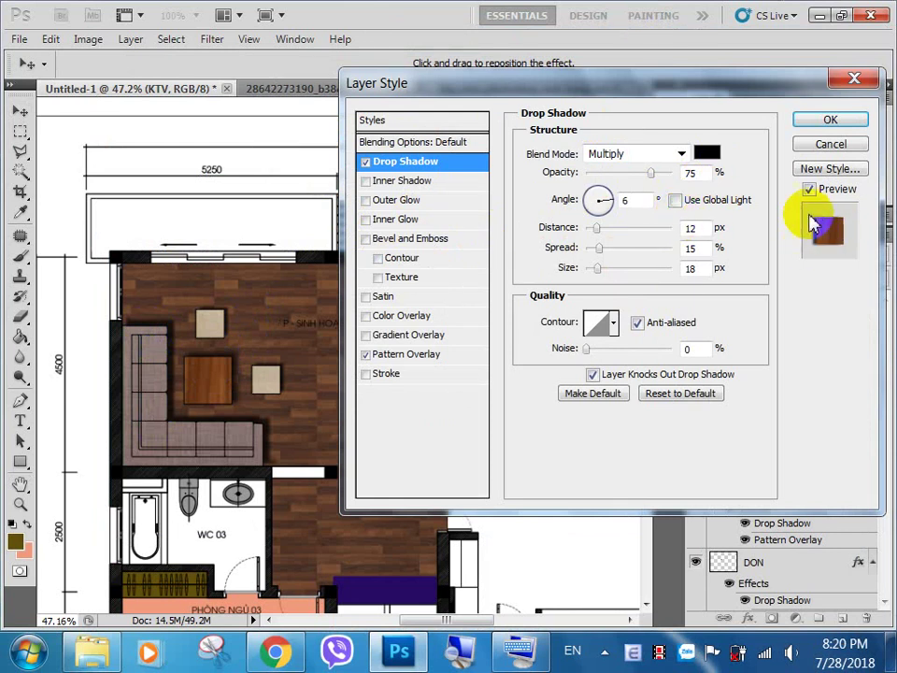
drag(590, 90, 460, 206)
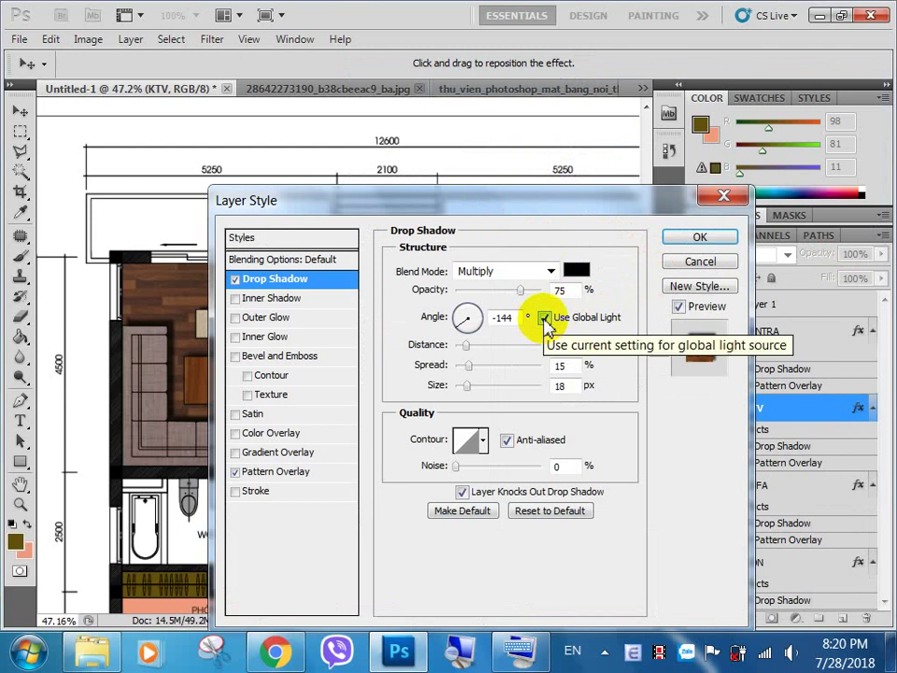
click(700, 236)
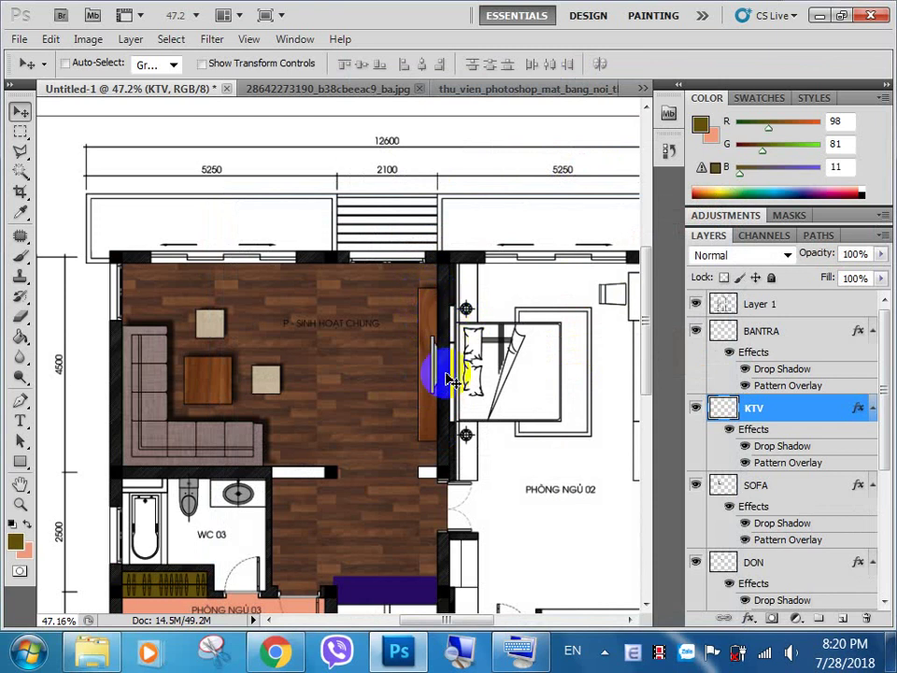
double_click(776, 410)
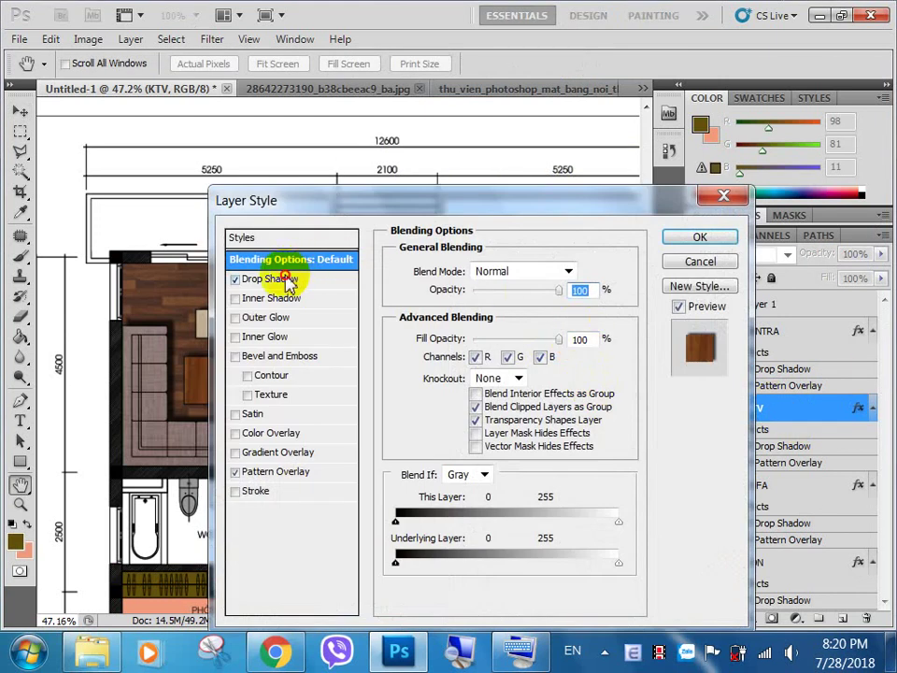
click(271, 278)
click(550, 318)
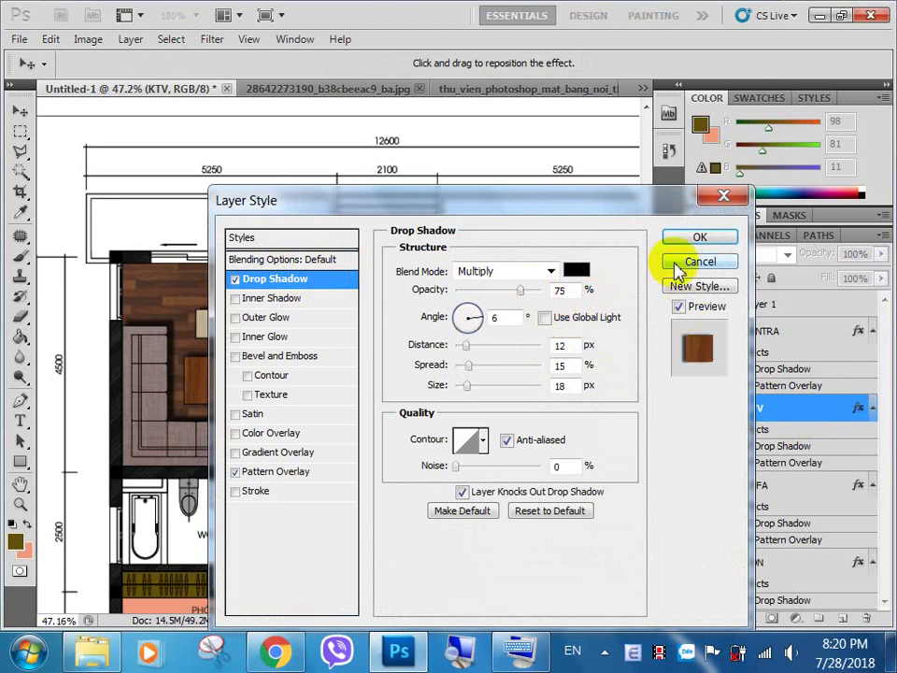
click(699, 237)
drag(448, 367, 435, 423)
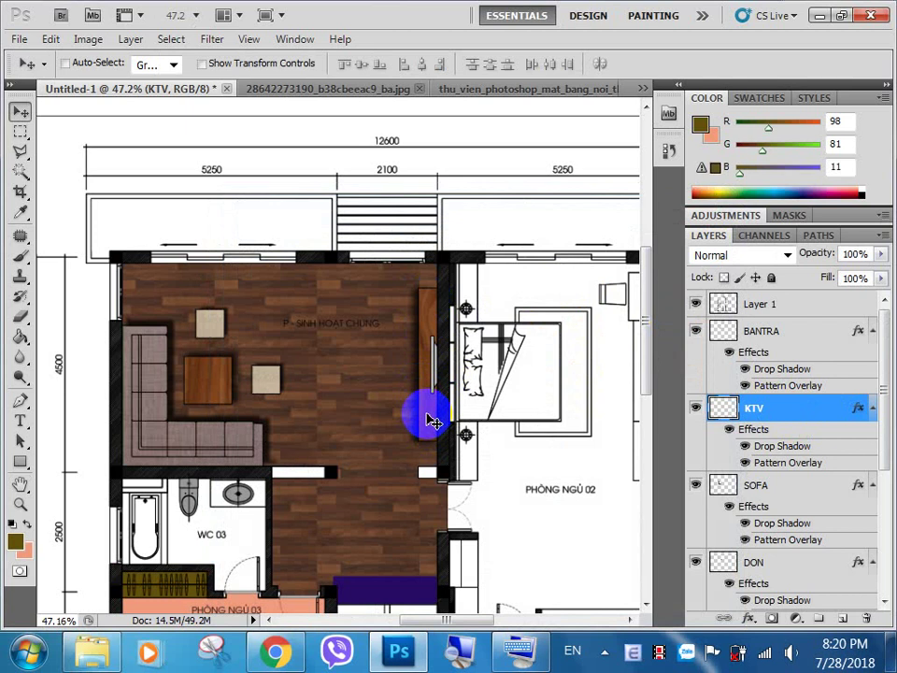
Select the entire hexagon rug photo with a rectangular marquee.
click(301, 94)
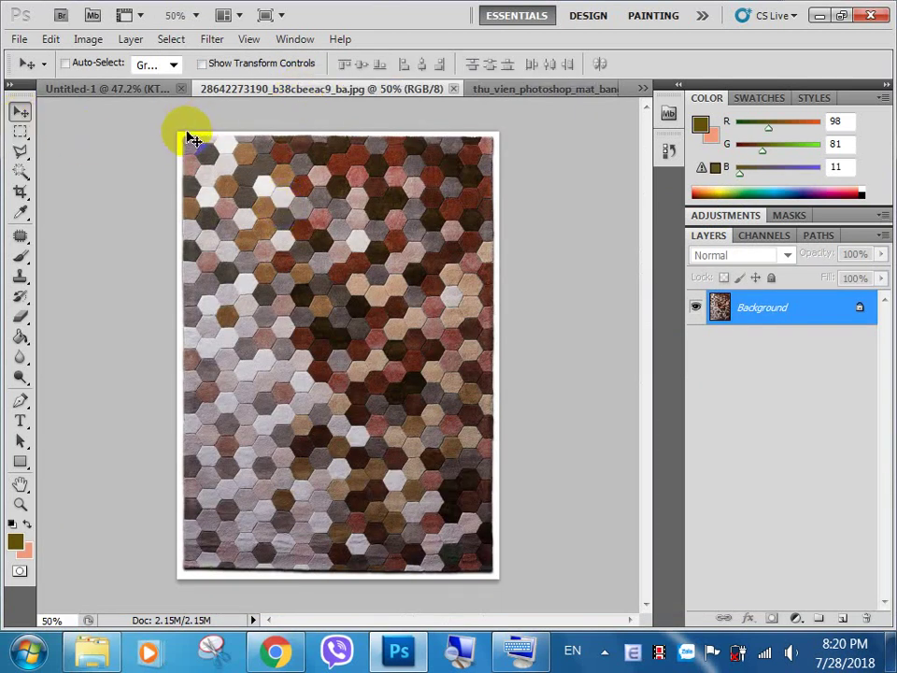
click(20, 132)
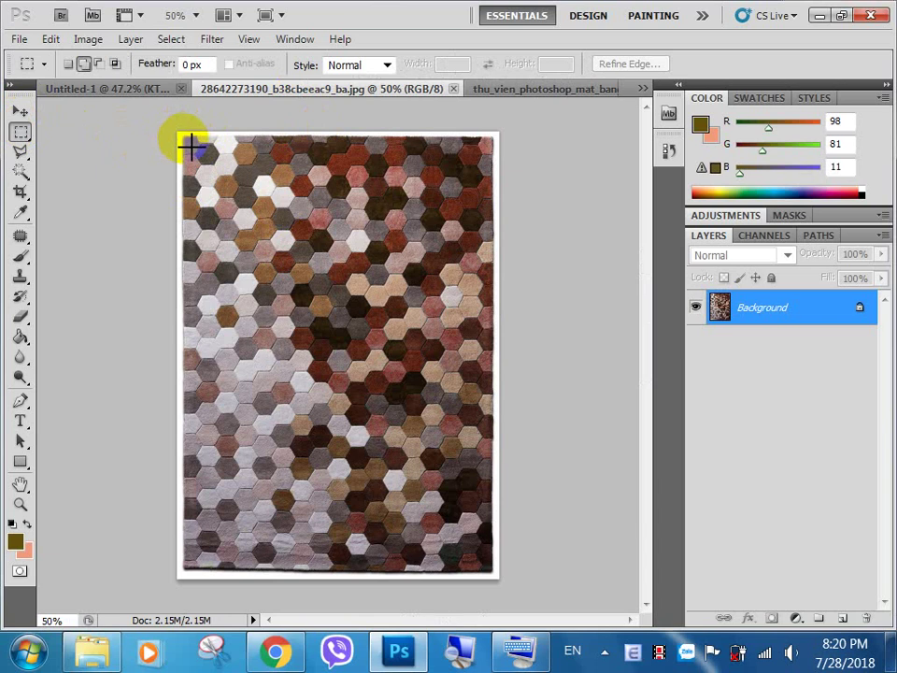
drag(188, 141, 488, 562)
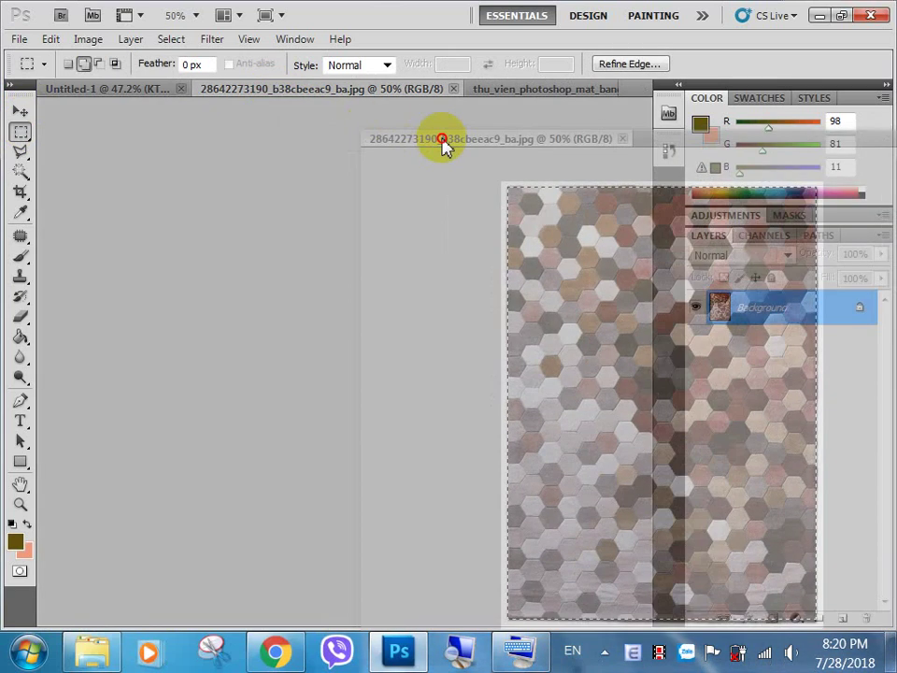
Drag the rug into Untitled-1 as Layer 2 and close the rug photo.
drag(277, 96, 458, 119)
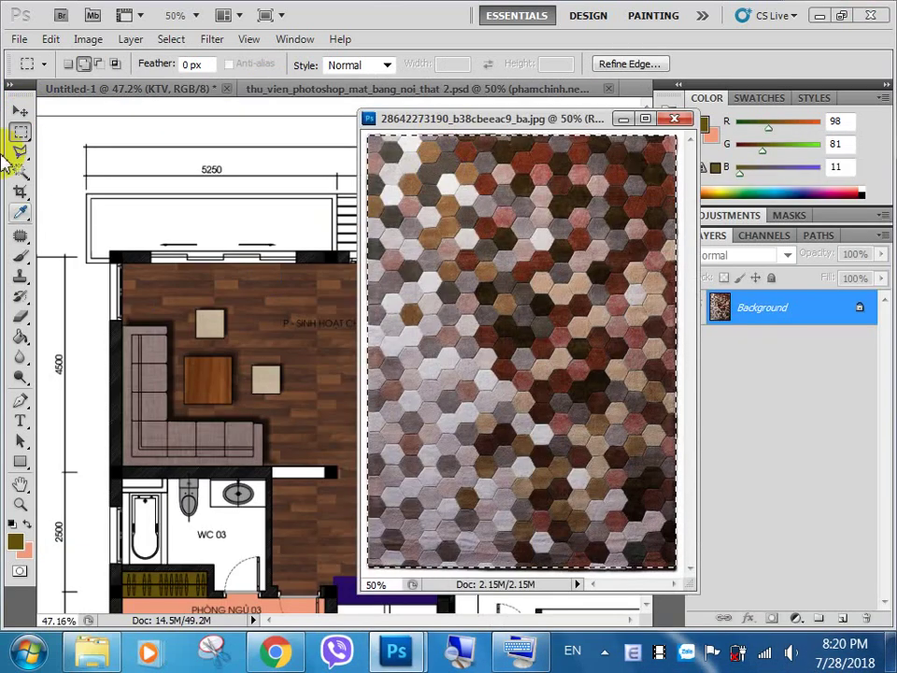
click(22, 111)
drag(404, 258, 323, 371)
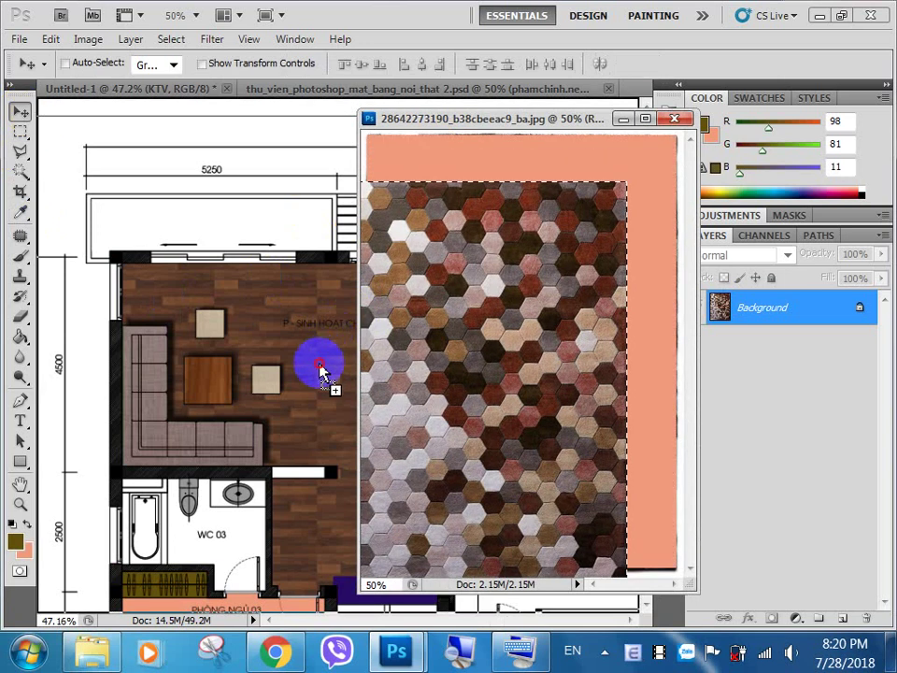
click(674, 119)
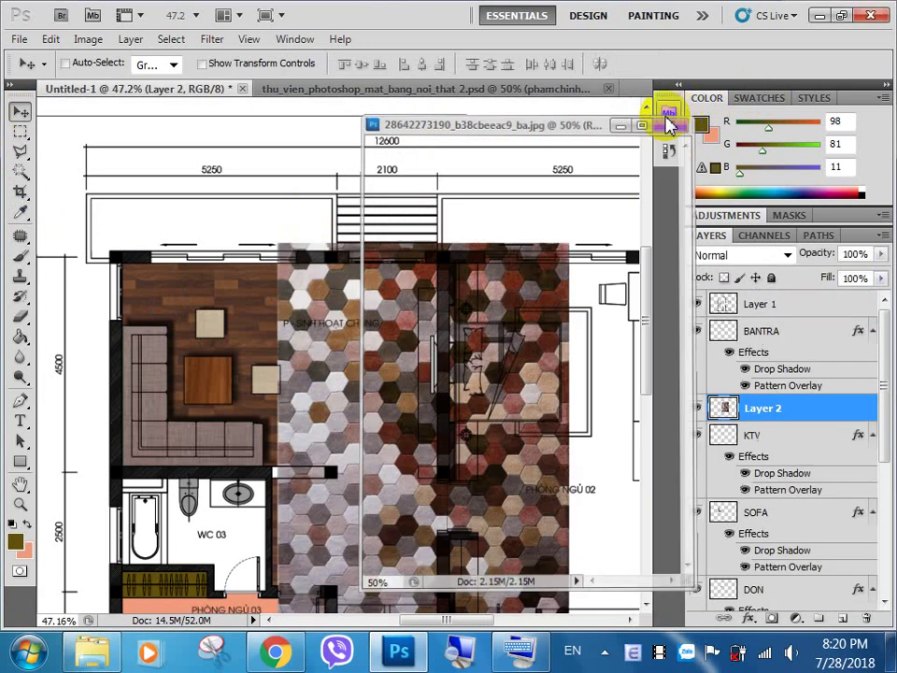
scroll(320, 187, down, 2)
scroll(325, 194, down, 2)
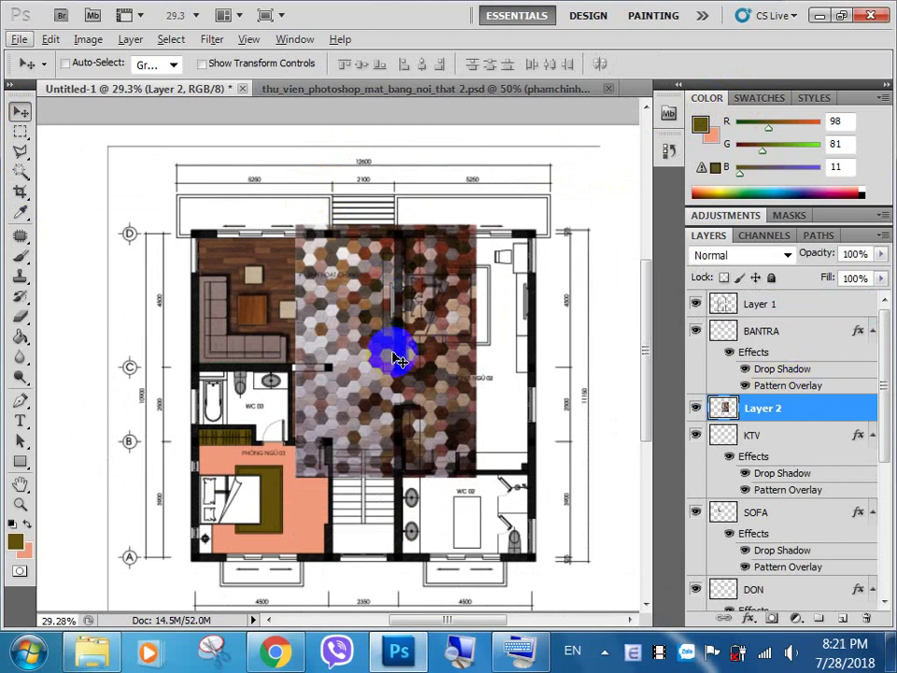
Scale the rug proportionally to about 40% and move it onto the living-room seating.
drag(392, 357, 362, 381)
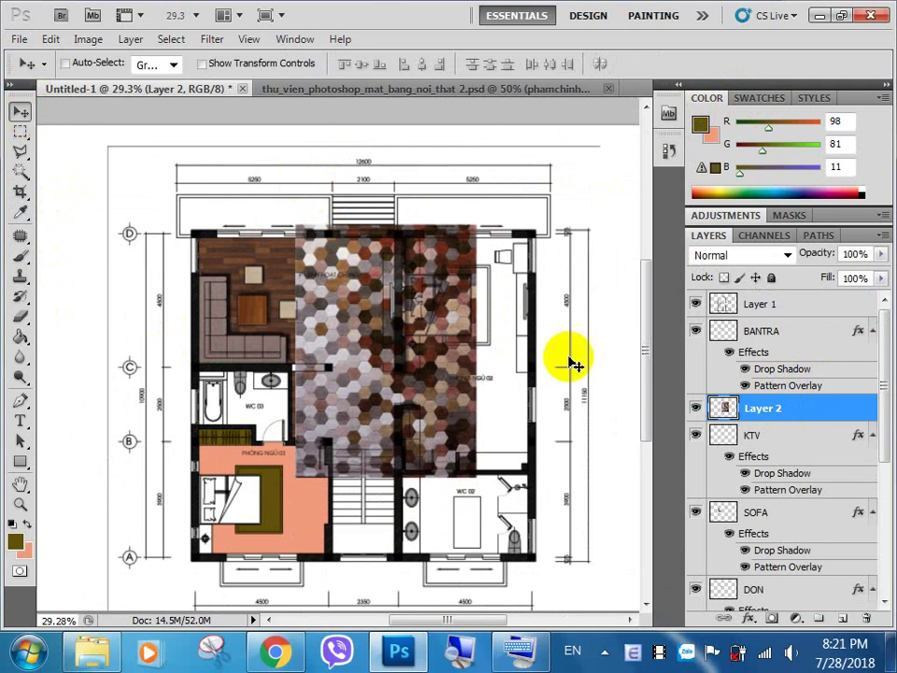
mouse_move(350, 370)
mouse_down()
mouse_move(347, 387)
mouse_move(322, 394)
mouse_up()
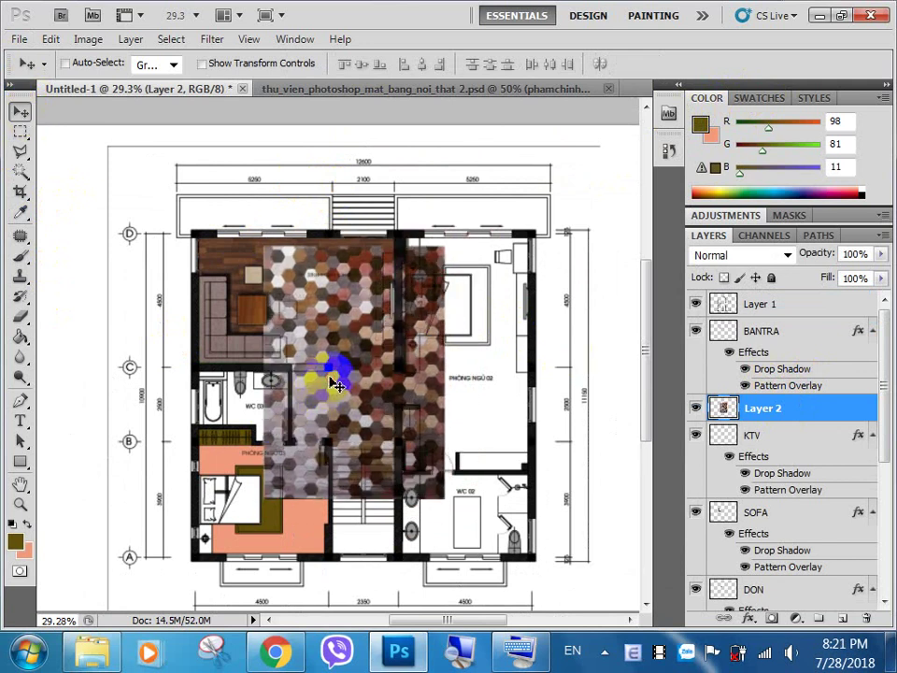
key(ctrl+t)
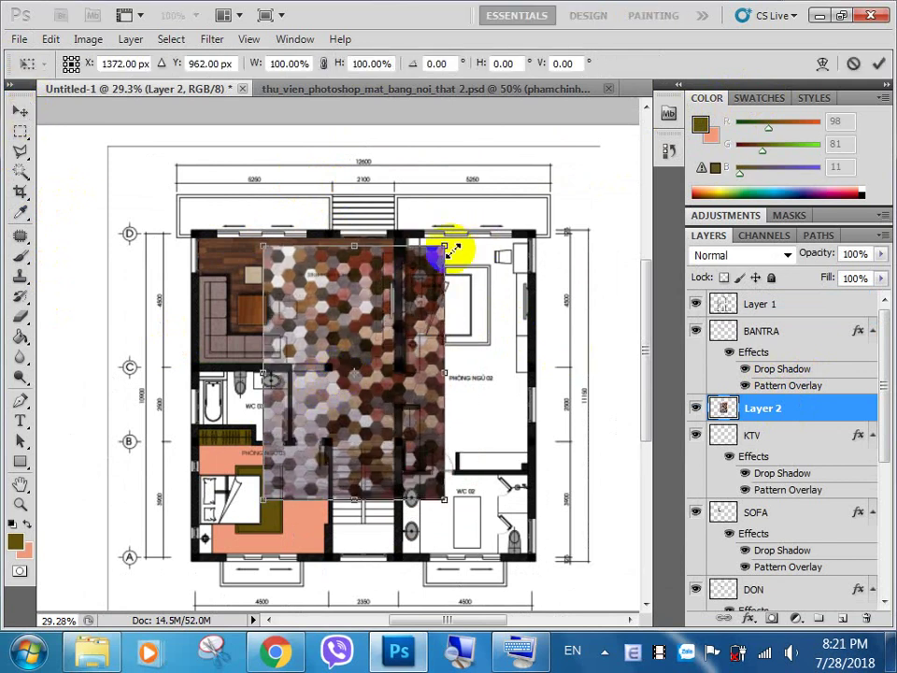
mouse_move(444, 246)
mouse_down()
mouse_move(394, 164)
mouse_move(289, 146)
mouse_up()
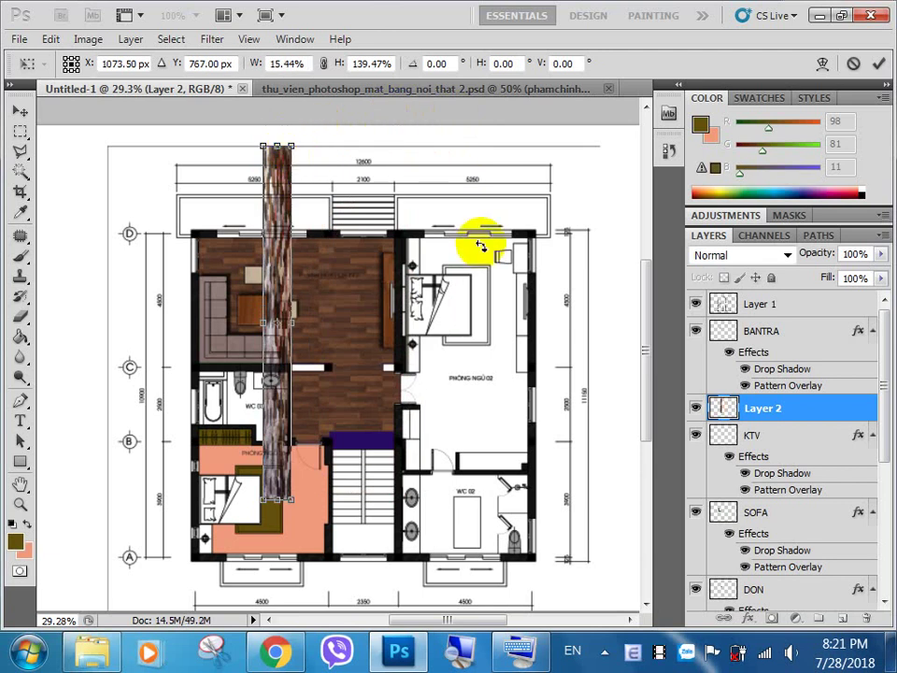
key(ctrl+z)
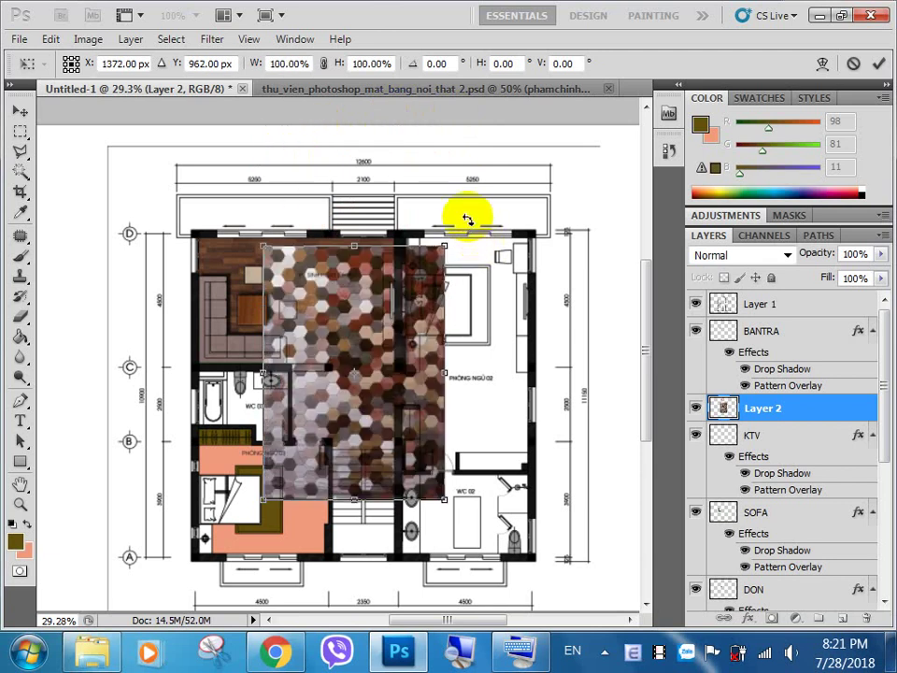
mouse_move(445, 246)
mouse_down()
mouse_move(370, 314)
mouse_move(345, 409)
mouse_up()
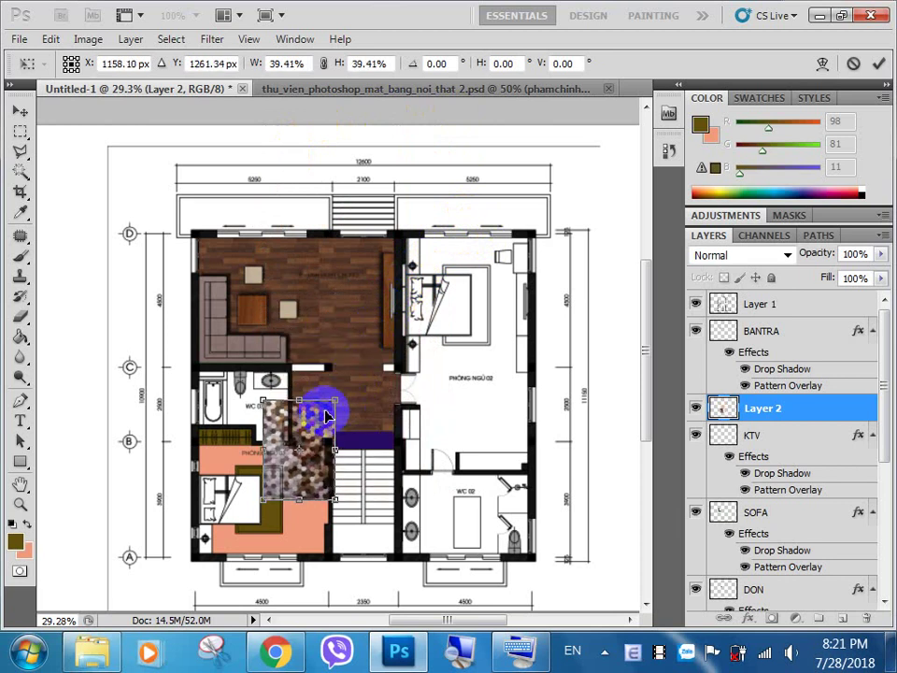
mouse_move(301, 434)
mouse_down()
mouse_move(282, 307)
mouse_move(267, 297)
mouse_up()
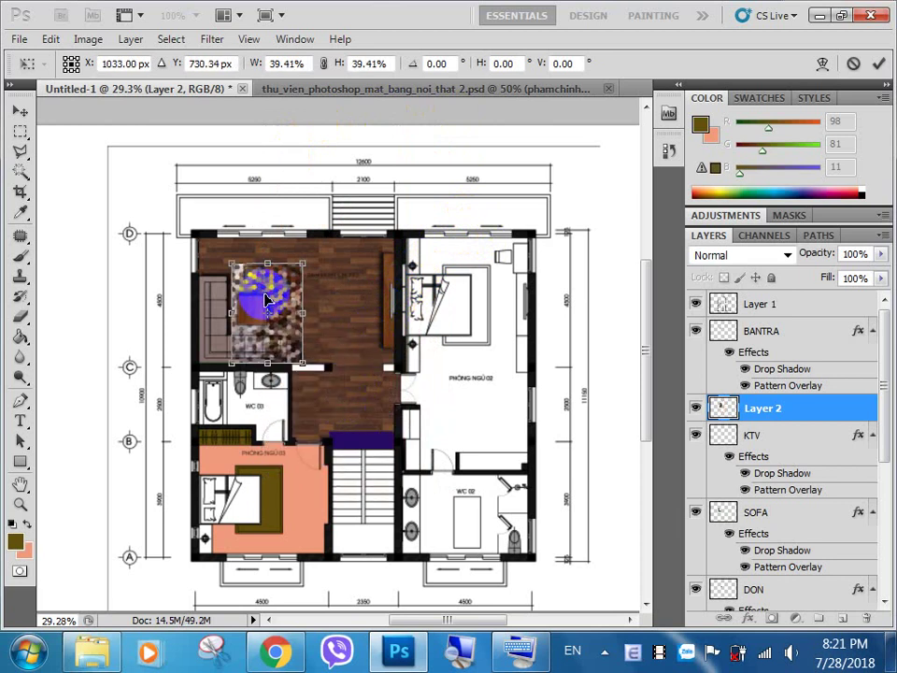
Fine-tune the rug to 36.82% and shift it left under the sofa.
scroll(268, 299, up, 1)
scroll(254, 290, up, 2)
scroll(257, 261, up, 1)
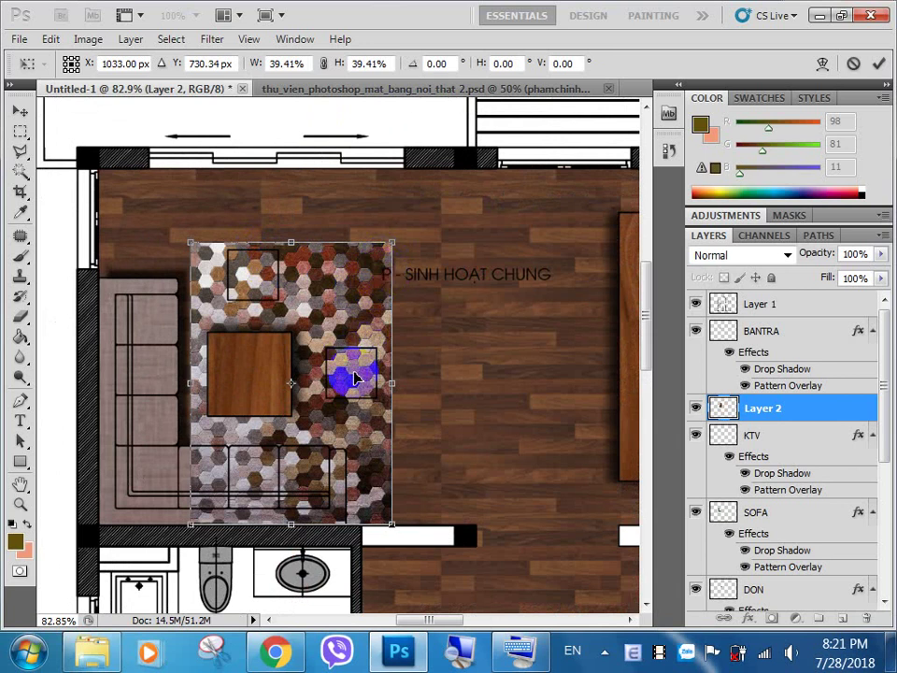
drag(391, 525, 384, 505)
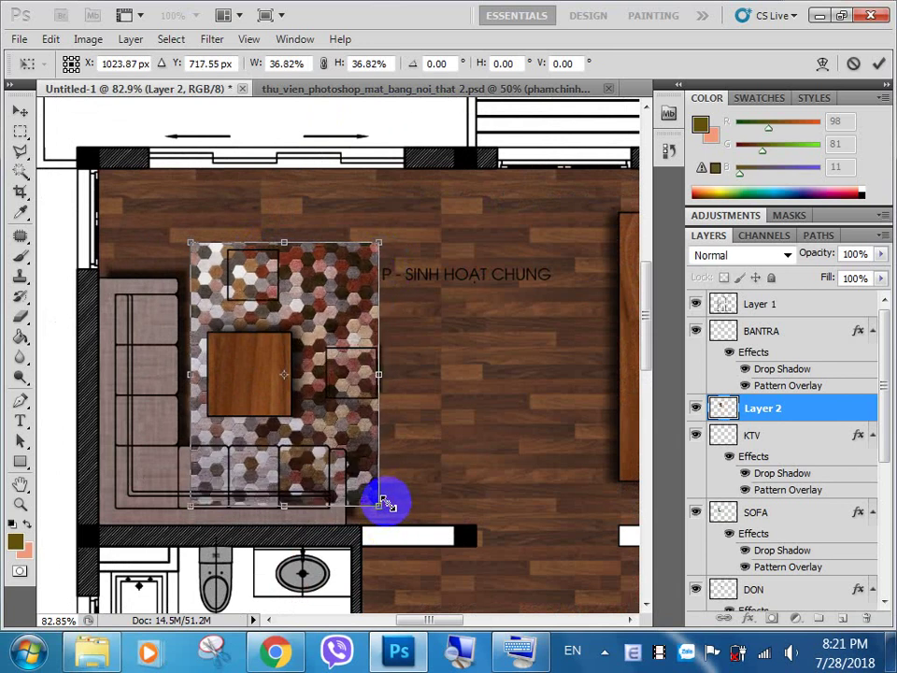
key(Return)
drag(331, 425, 286, 414)
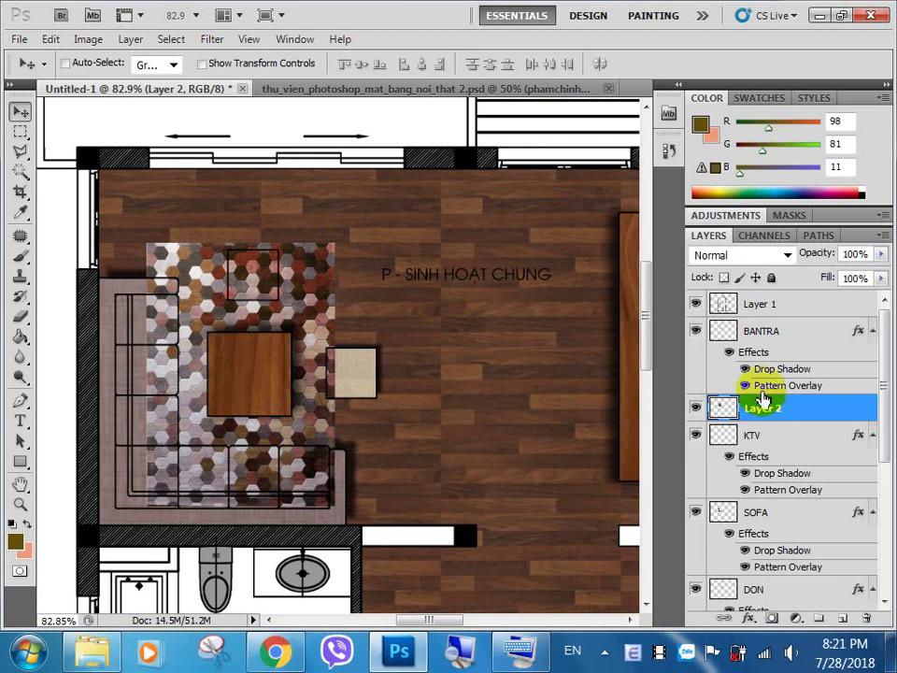
Move the rug layer between DON and SAN, rename it 'tham', and nudge it right.
drag(882, 411, 883, 450)
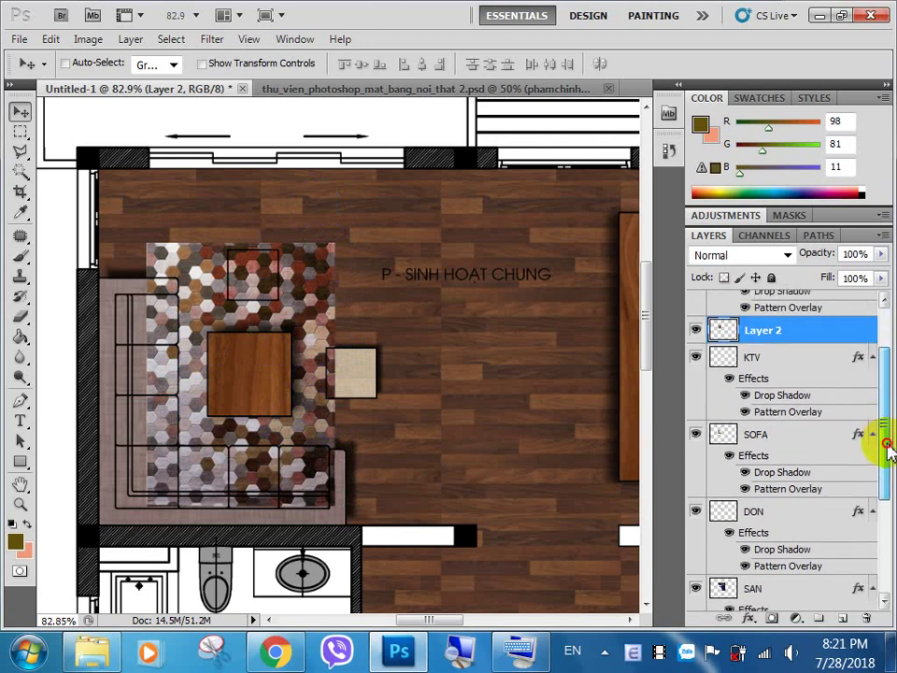
mouse_move(762, 332)
mouse_down()
mouse_move(775, 362)
mouse_move(799, 543)
mouse_move(771, 607)
mouse_up()
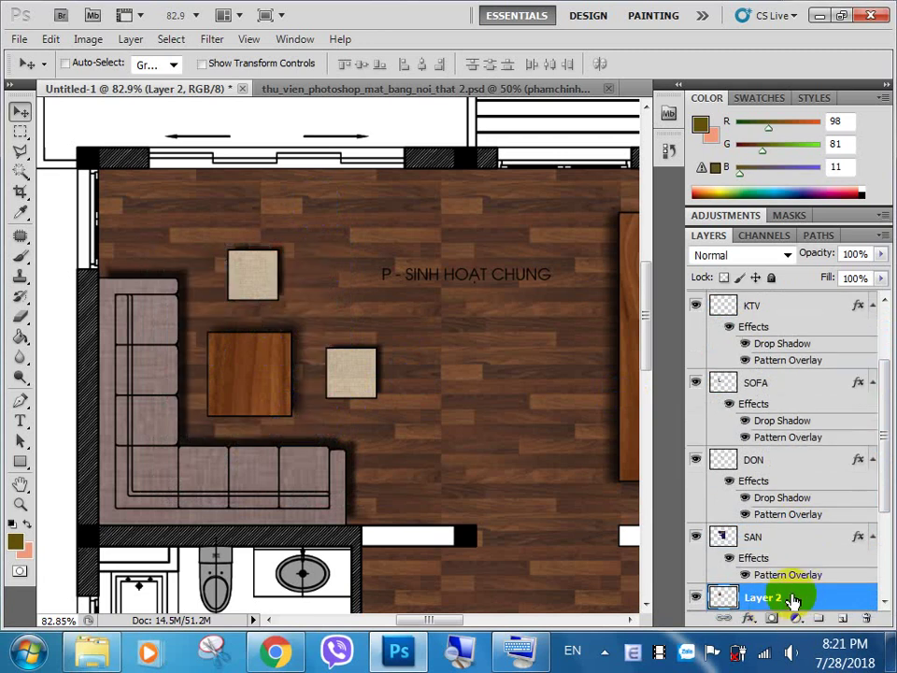
drag(782, 603, 785, 529)
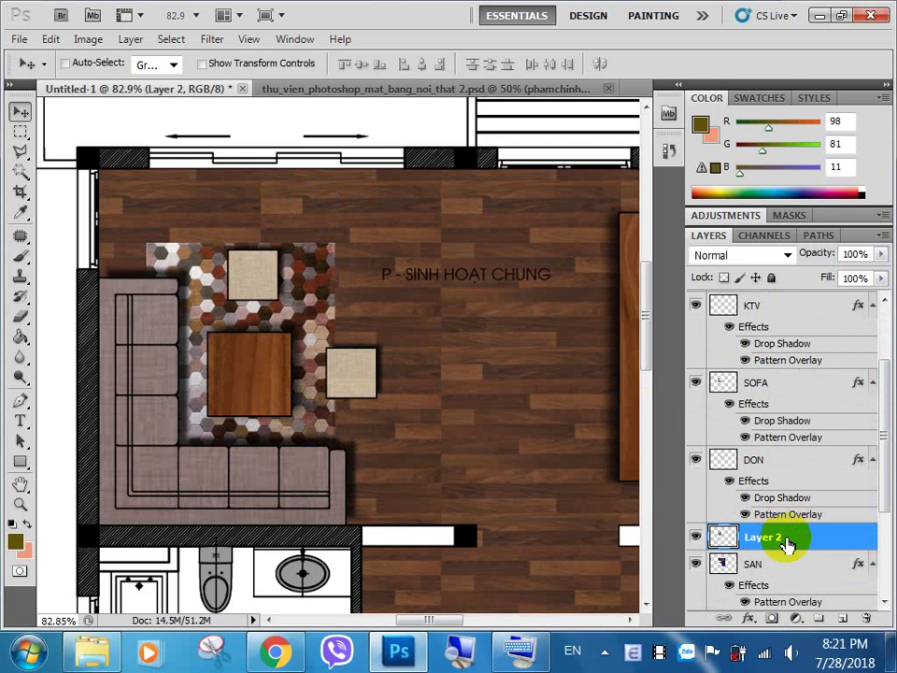
double_click(764, 537)
text(tham)
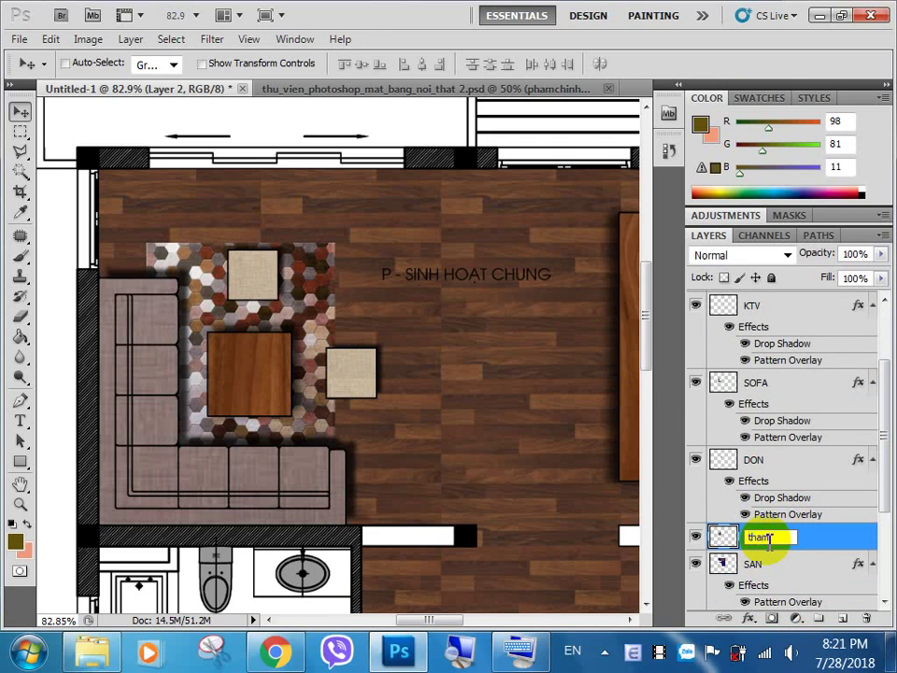
key(Return)
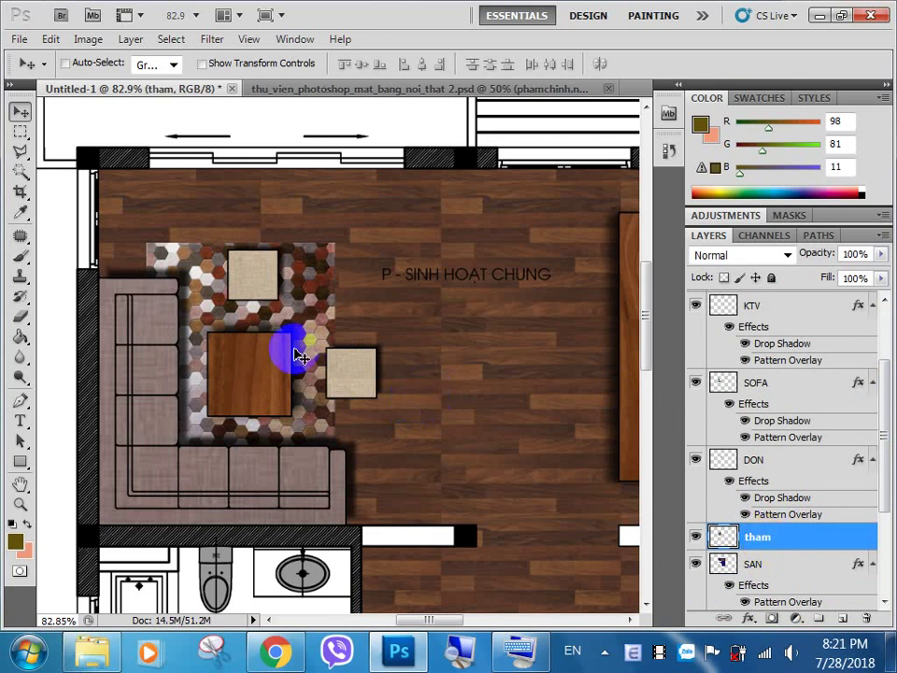
mouse_move(295, 355)
mouse_down()
mouse_move(333, 325)
mouse_move(321, 327)
mouse_up()
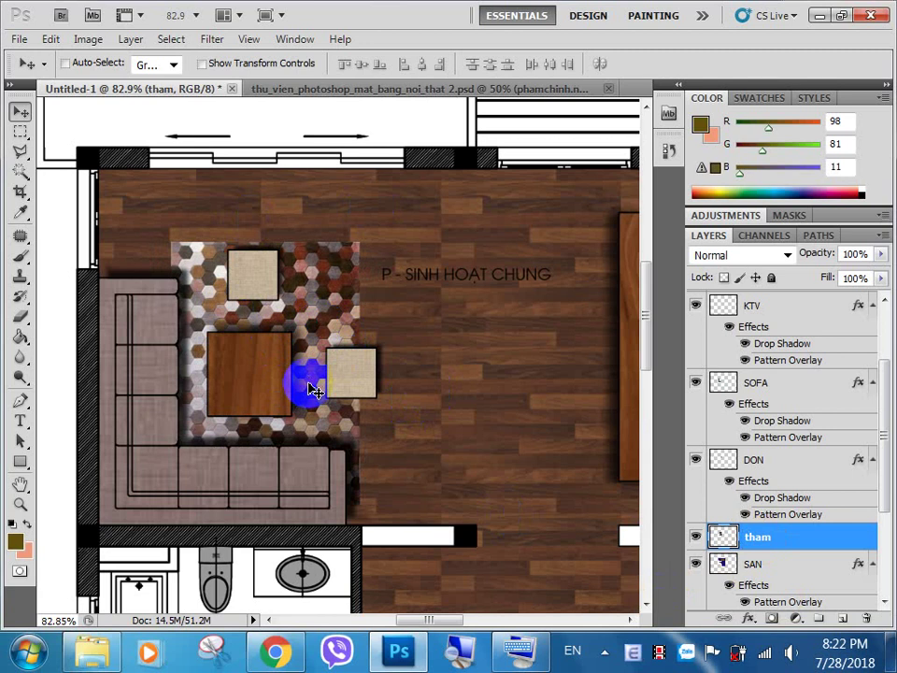
Add a Multiply drop shadow to tham: 75% opacity, distance 5, size 5.
click(781, 547)
double_click(778, 540)
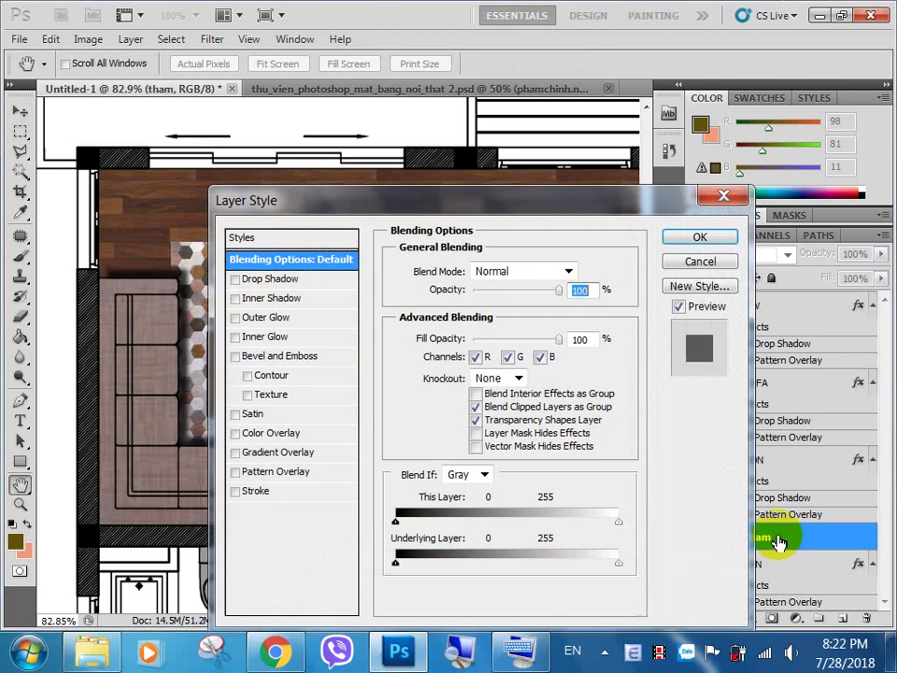
click(292, 283)
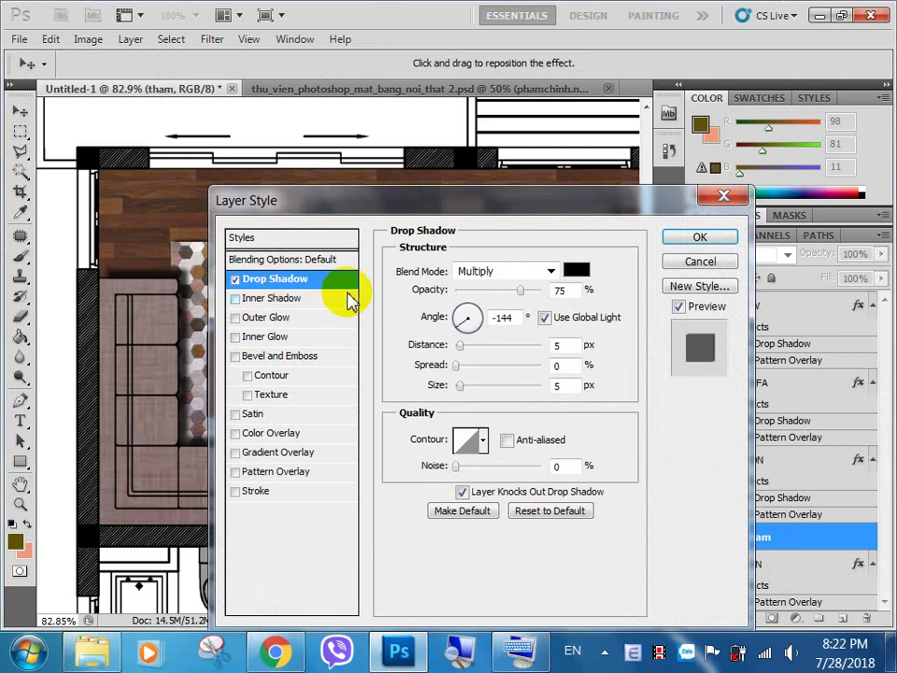
click(704, 235)
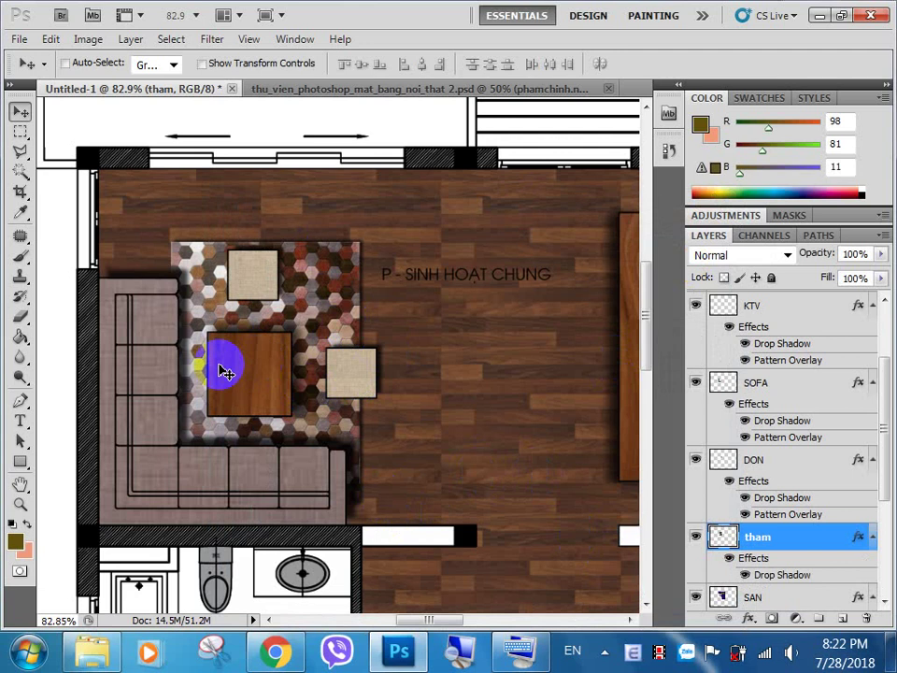
Open thu_vien_photoshop_mat_bang_noi_that_1.psd from the tham khao folder in Explorer.
click(94, 652)
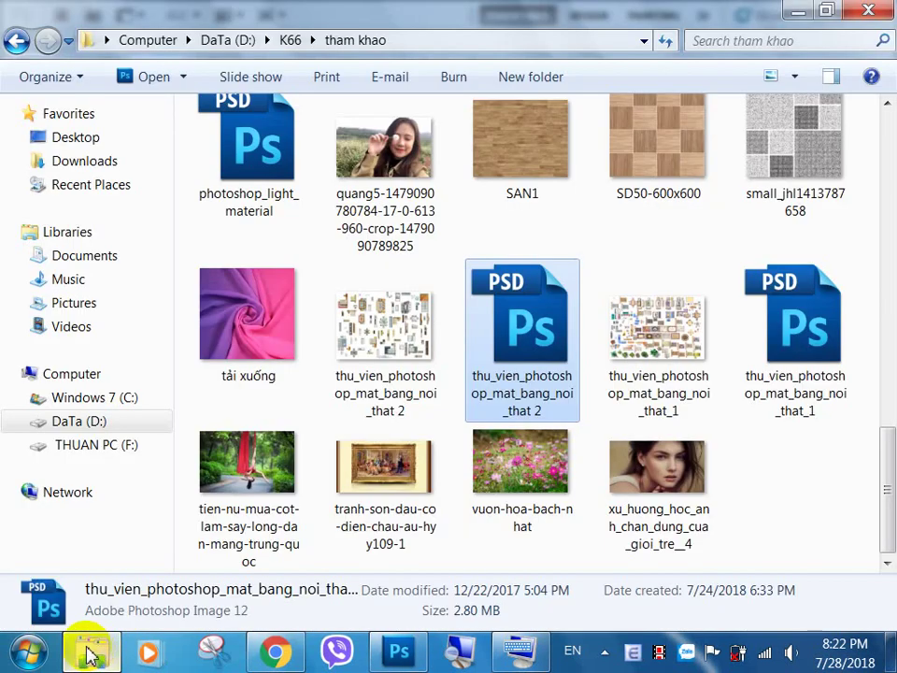
scroll(439, 448, up, 3)
scroll(467, 443, up, 3)
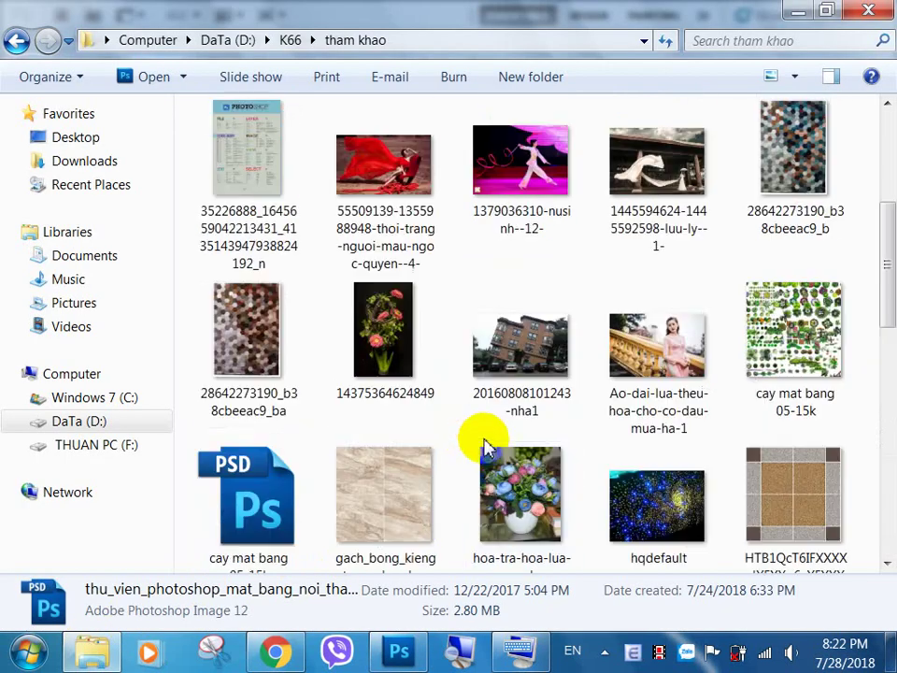
scroll(486, 453, up, 3)
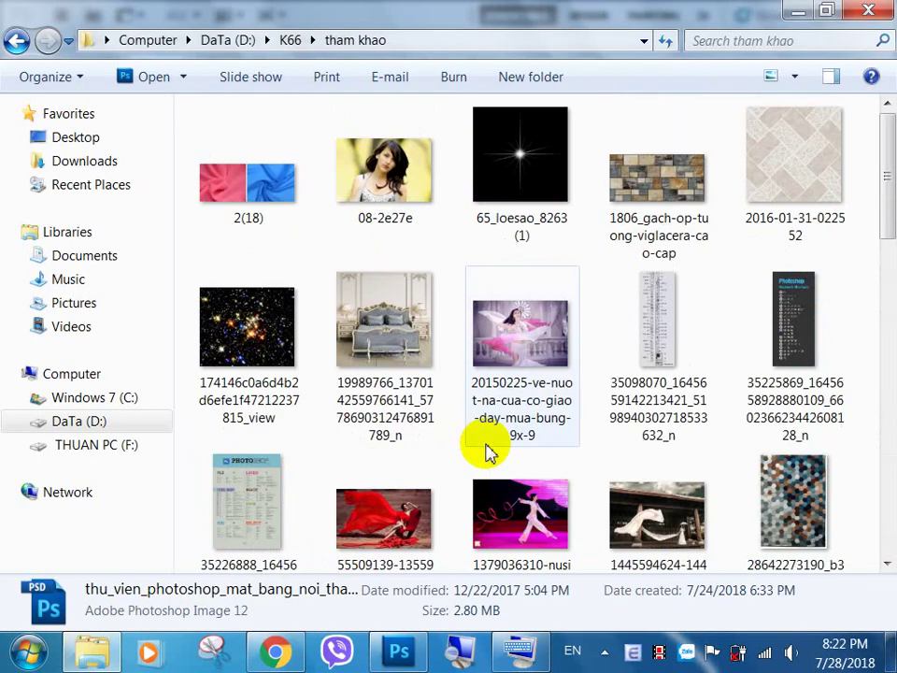
scroll(485, 451, down, 5)
scroll(486, 451, down, 3)
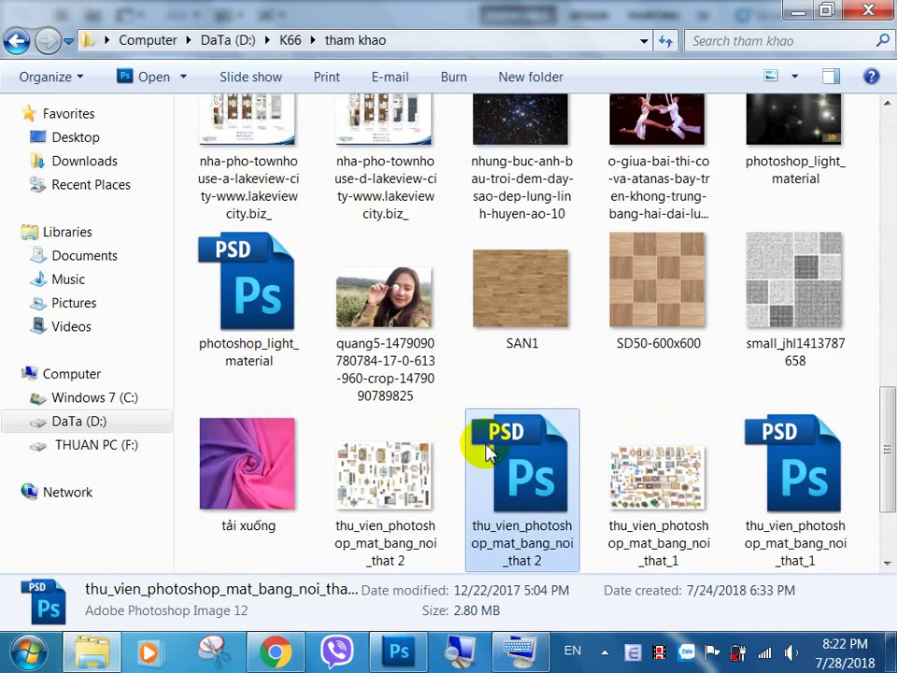
scroll(481, 448, down, 2)
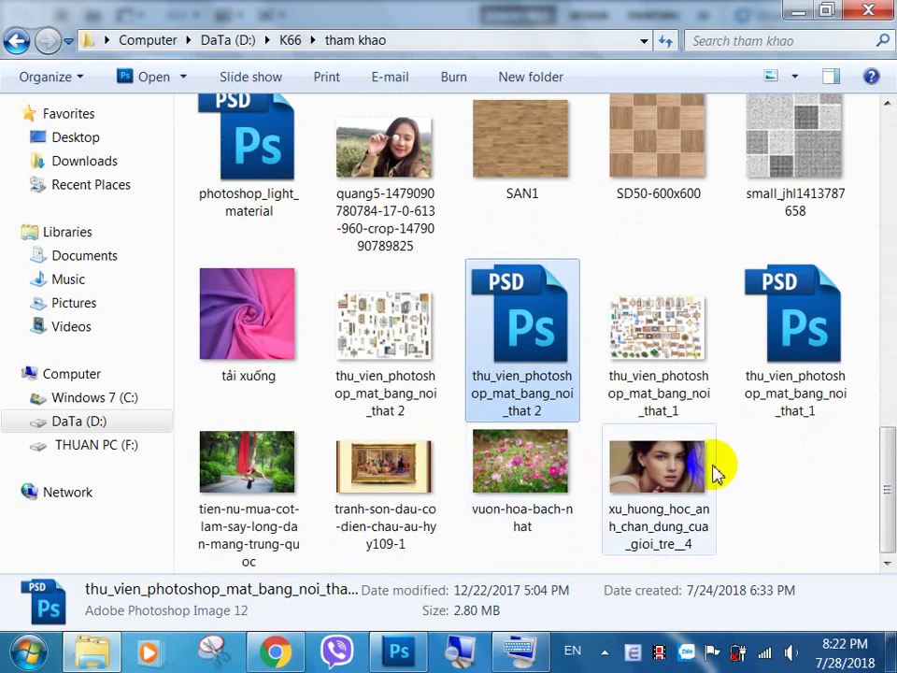
double_click(792, 338)
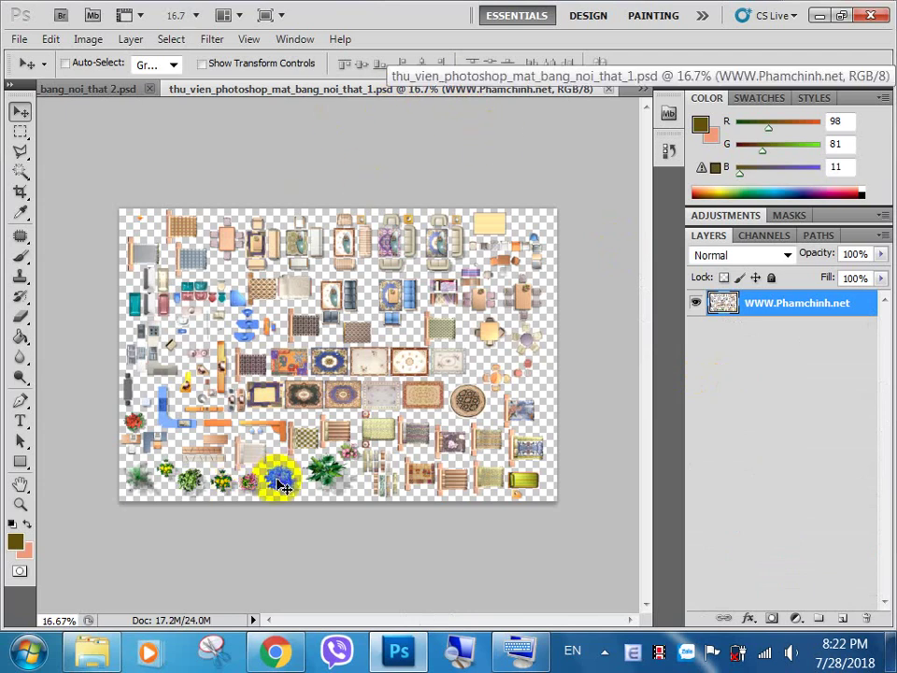
Marquee-select the small yellow flower plant in the furniture library.
scroll(280, 484, up, 2)
scroll(280, 484, up, 2)
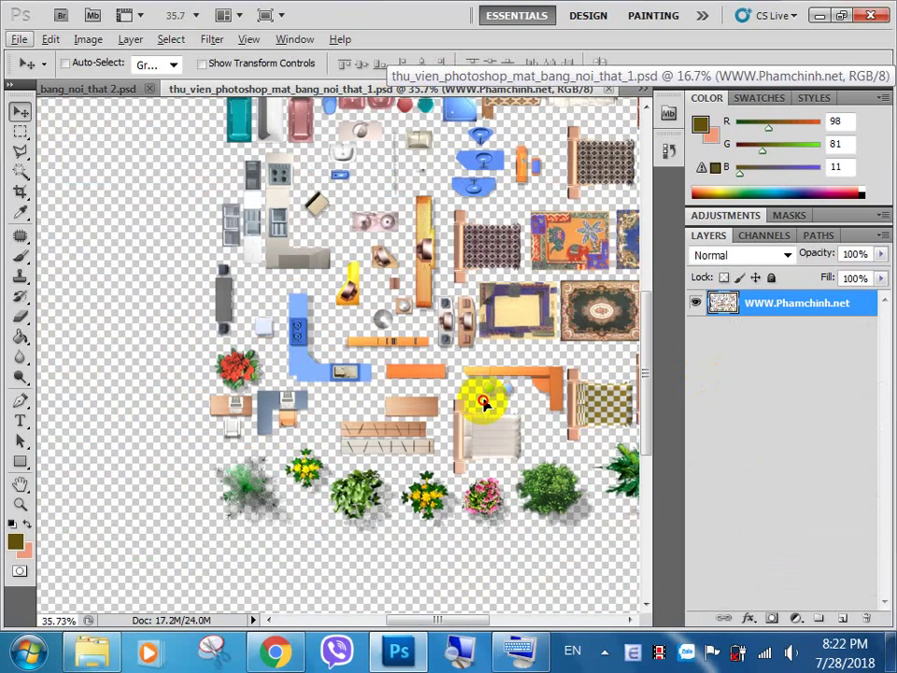
drag(482, 402, 490, 395)
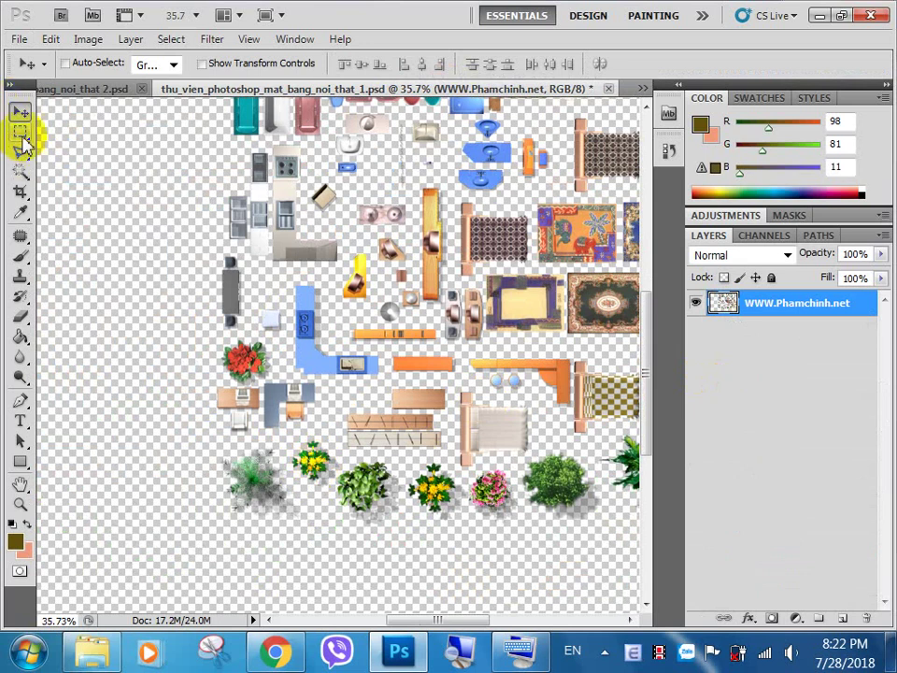
click(21, 134)
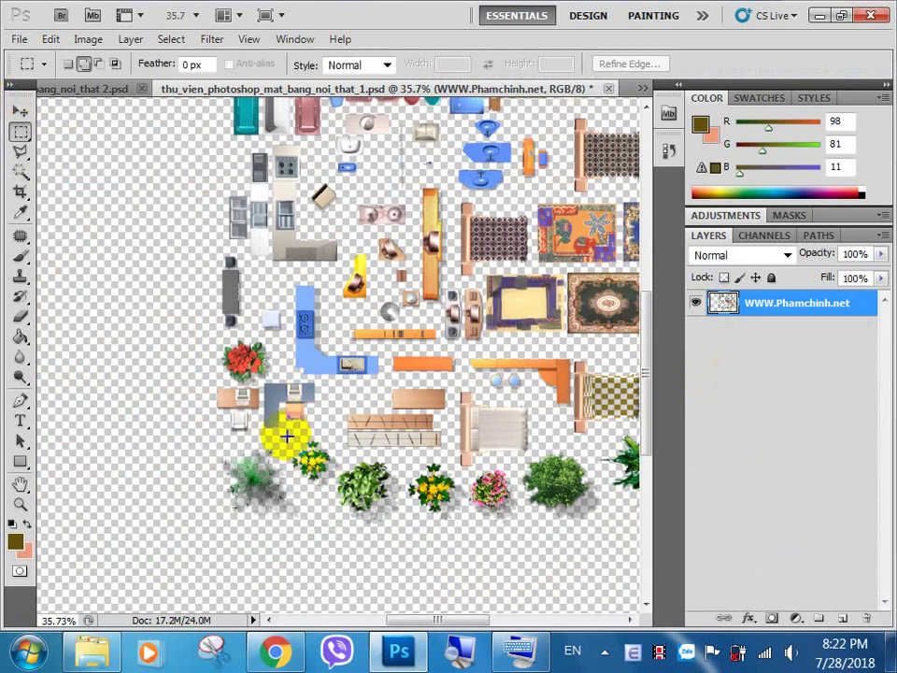
drag(287, 434, 311, 463)
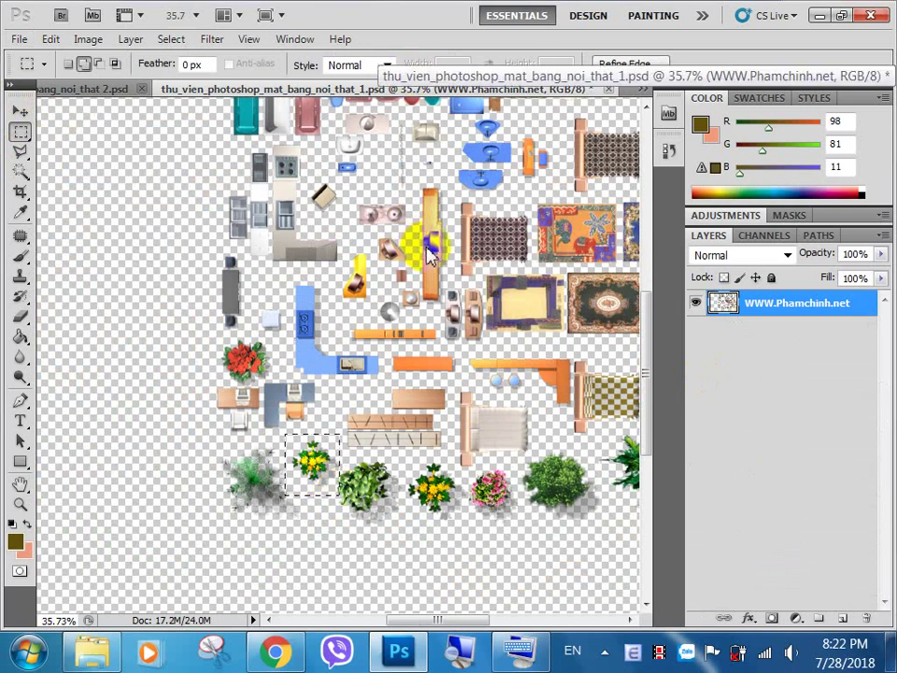
Close the noi_that_2 library document and return to the floor plan.
click(84, 88)
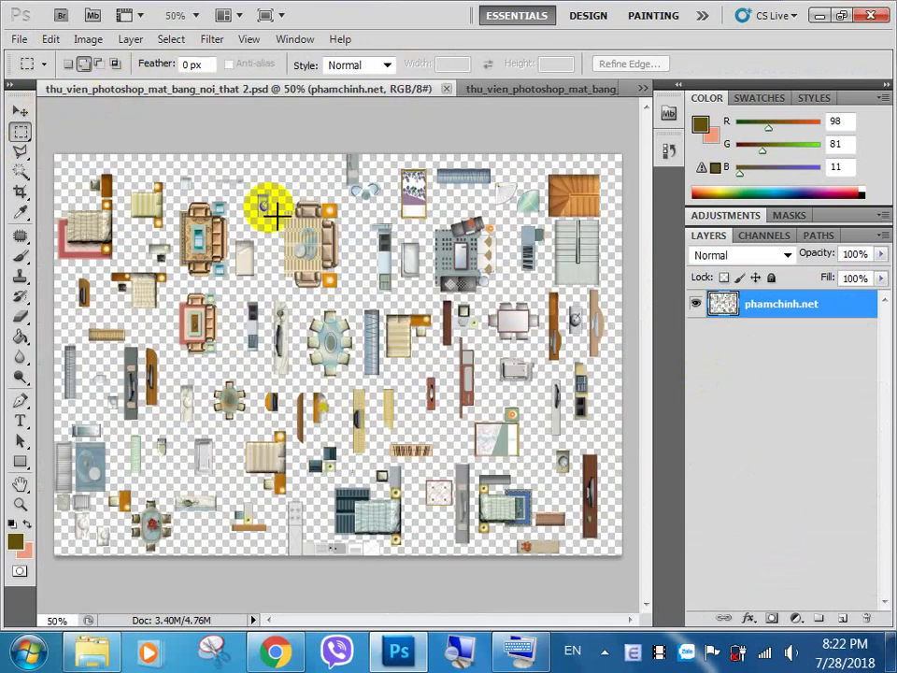
click(447, 90)
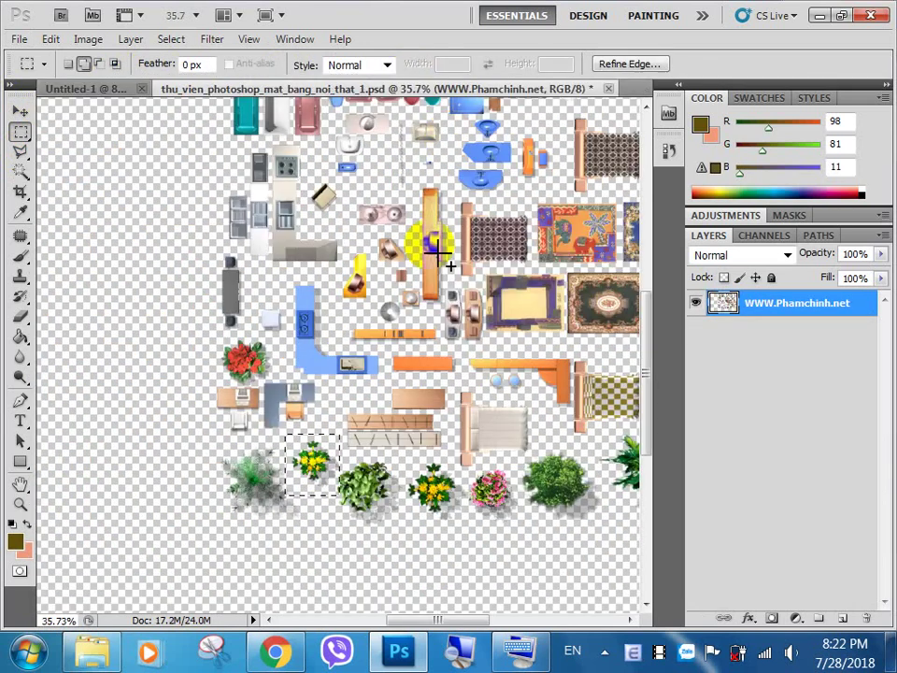
click(86, 89)
Paste the yellow flower plant and place it on the coffee table.
key(ctrl+v)
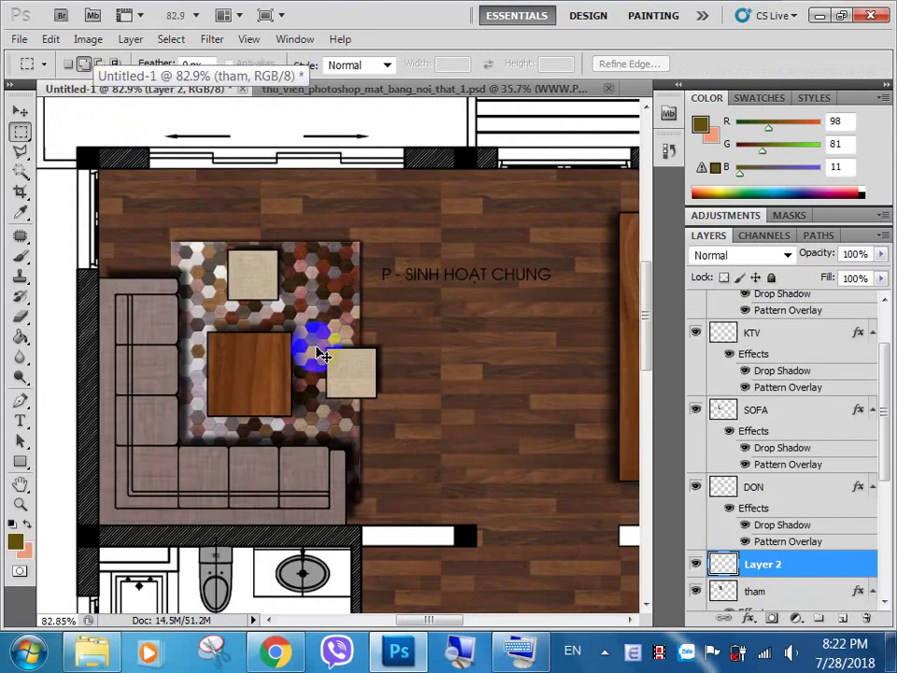
click(20, 110)
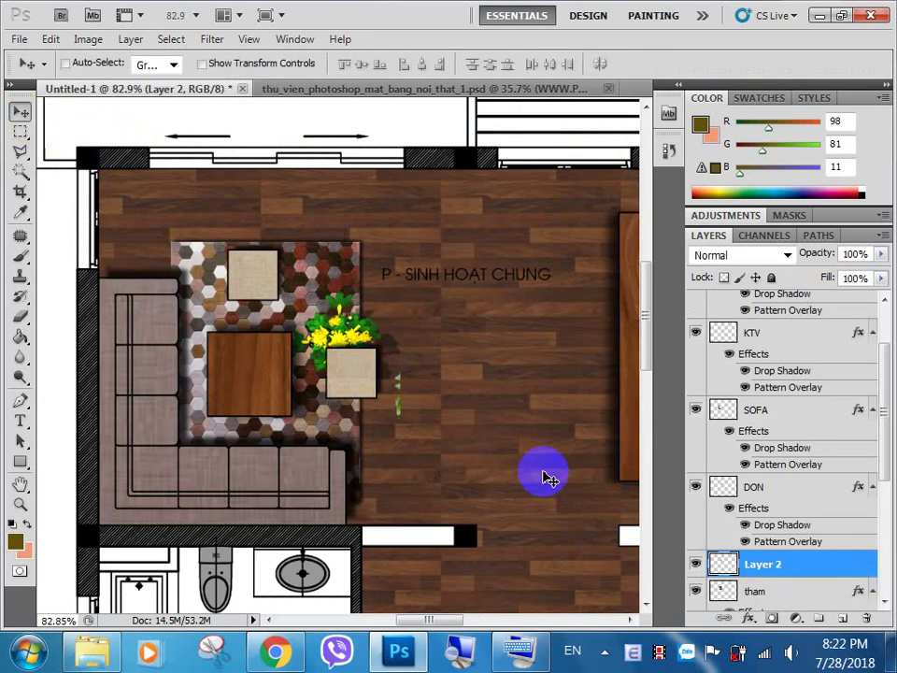
mouse_move(352, 326)
mouse_down()
mouse_move(240, 363)
mouse_move(277, 336)
mouse_up()
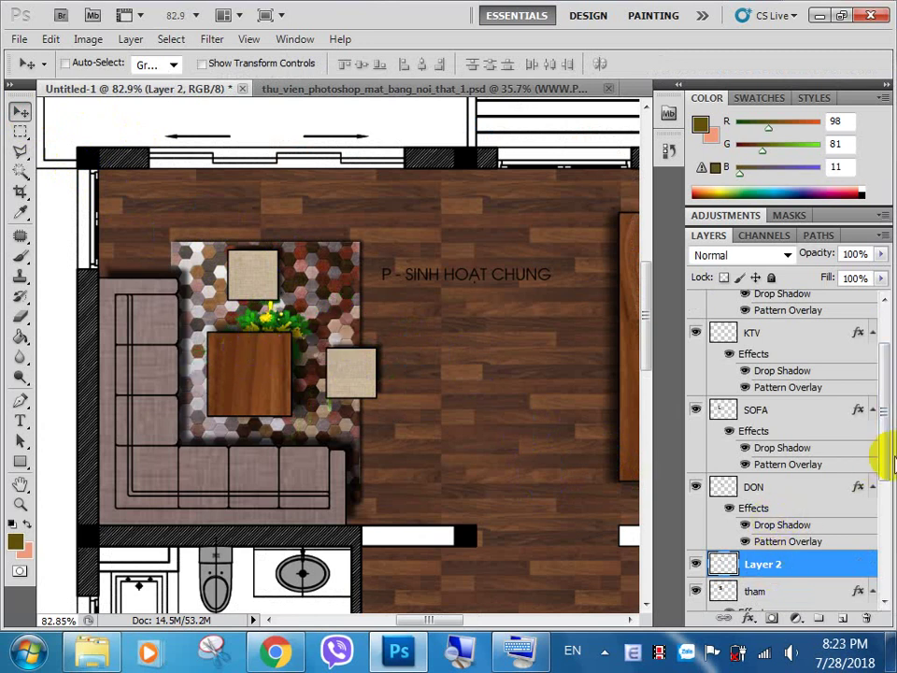
Move the flower layer above BANTRA, rename it 'hoa', and hide BANTRA.
drag(821, 561, 788, 317)
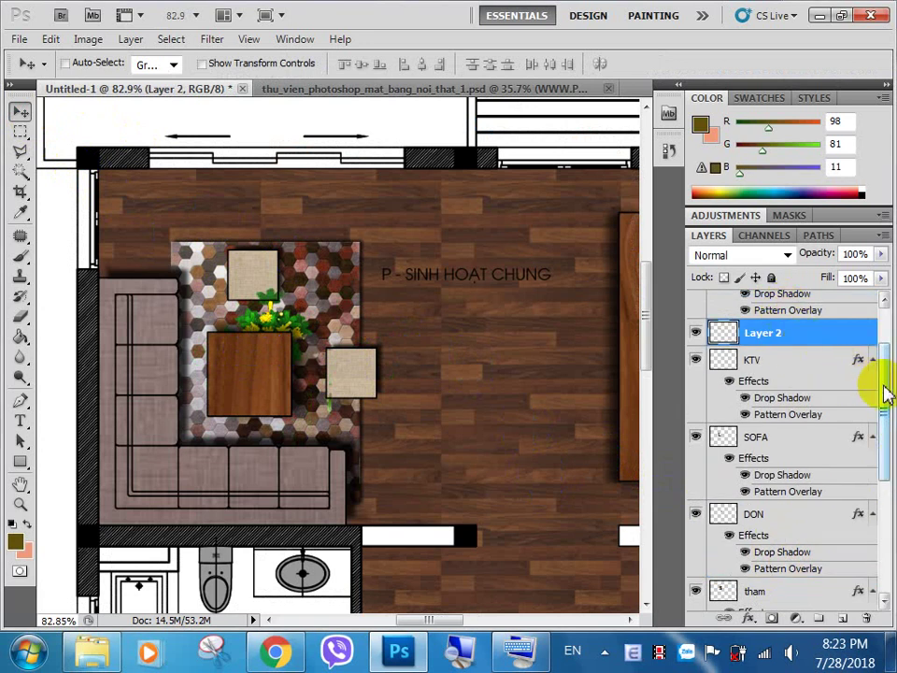
drag(883, 390, 882, 366)
mouse_move(808, 403)
mouse_down()
mouse_move(778, 377)
mouse_move(776, 329)
mouse_up()
click(761, 334)
text(hoa)
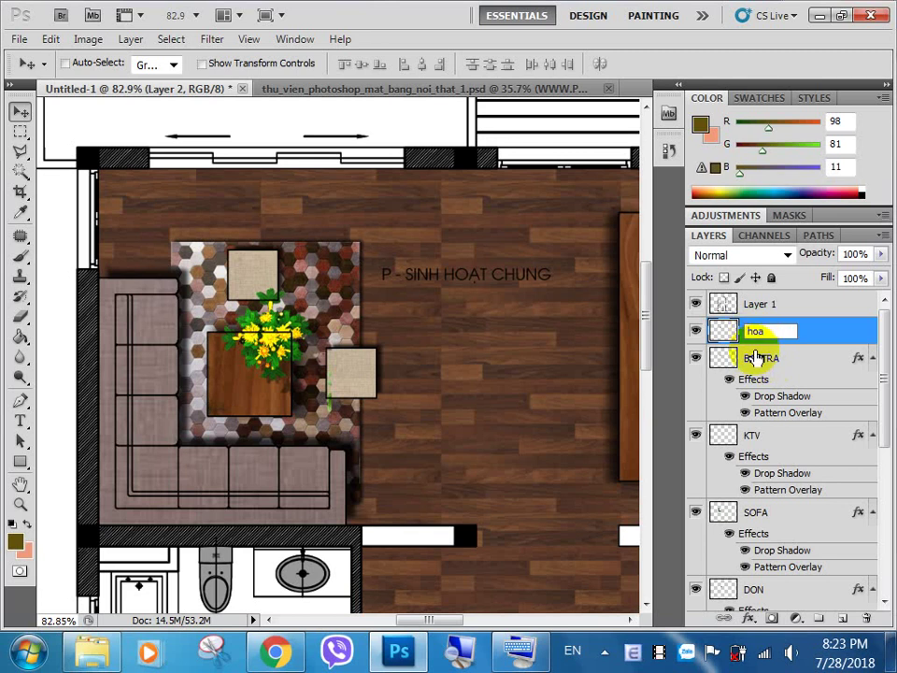
key(Return)
click(695, 357)
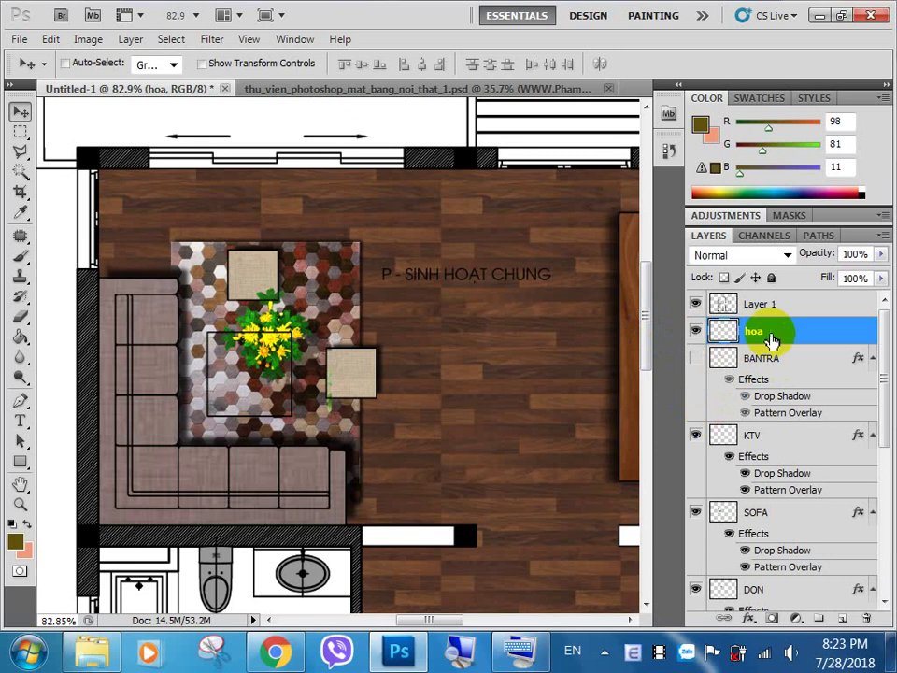
Show Layer 1, centre the hoa flower on the table and shrink it below half size.
click(701, 304)
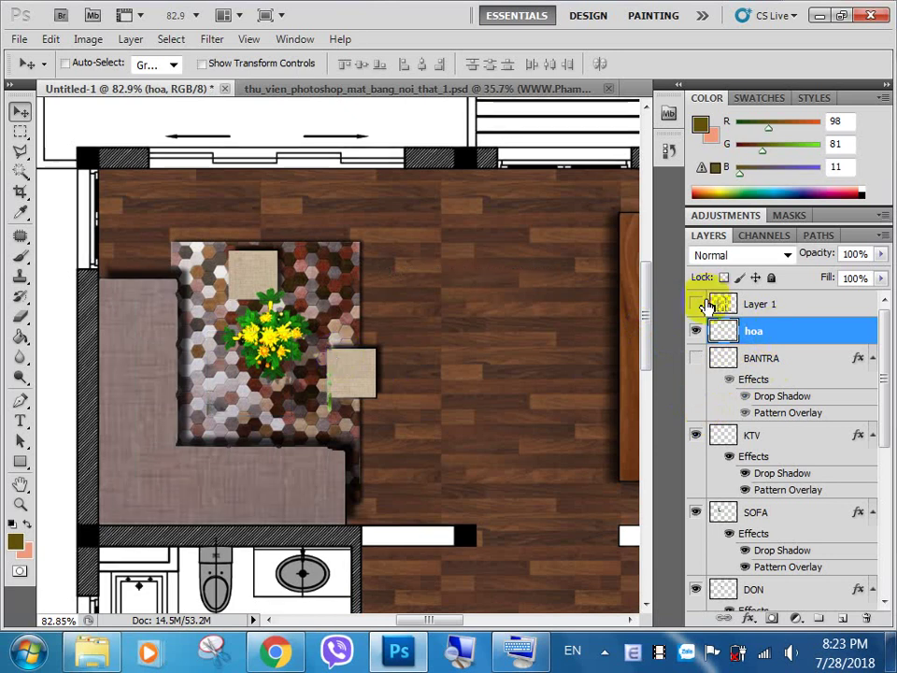
click(696, 358)
drag(299, 355, 251, 383)
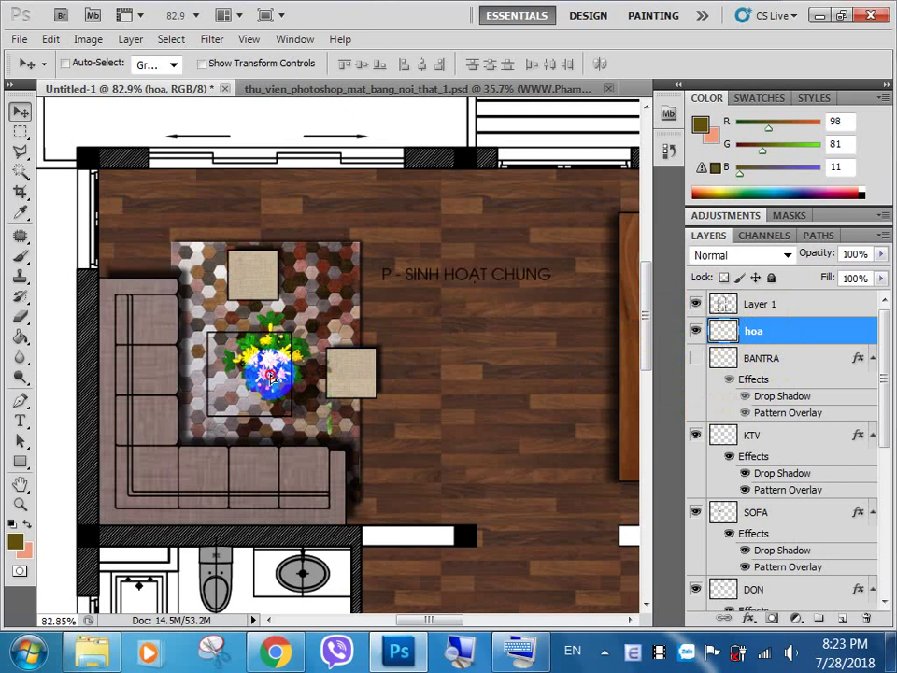
key(ctrl+t)
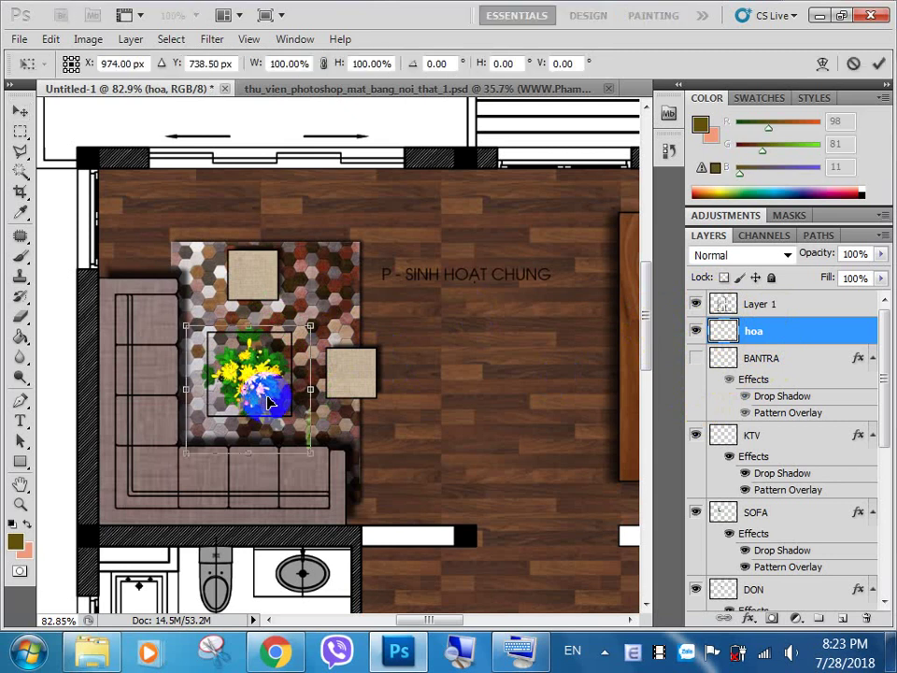
drag(311, 453, 264, 369)
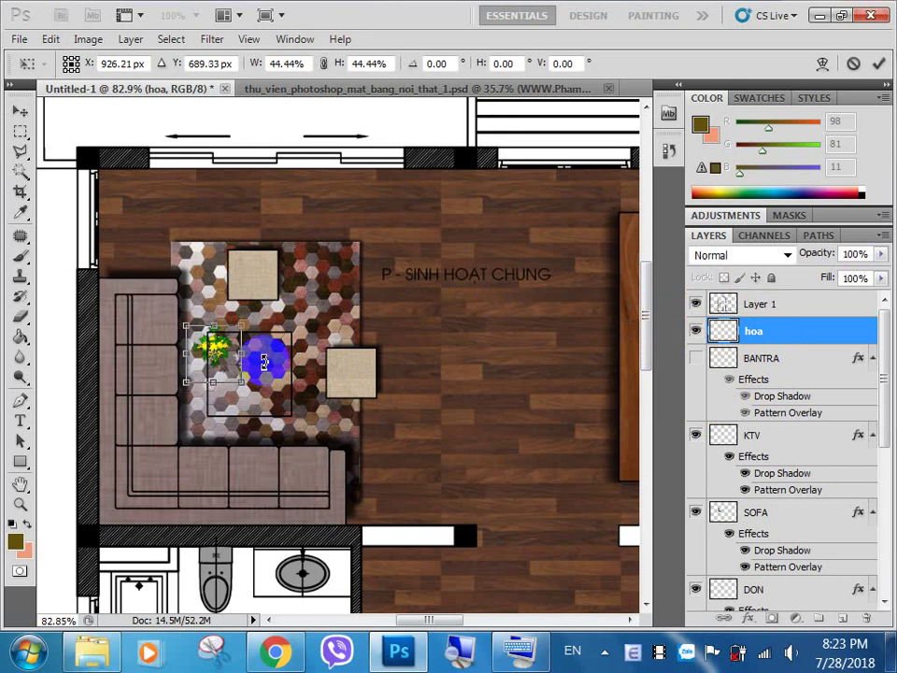
key(Return)
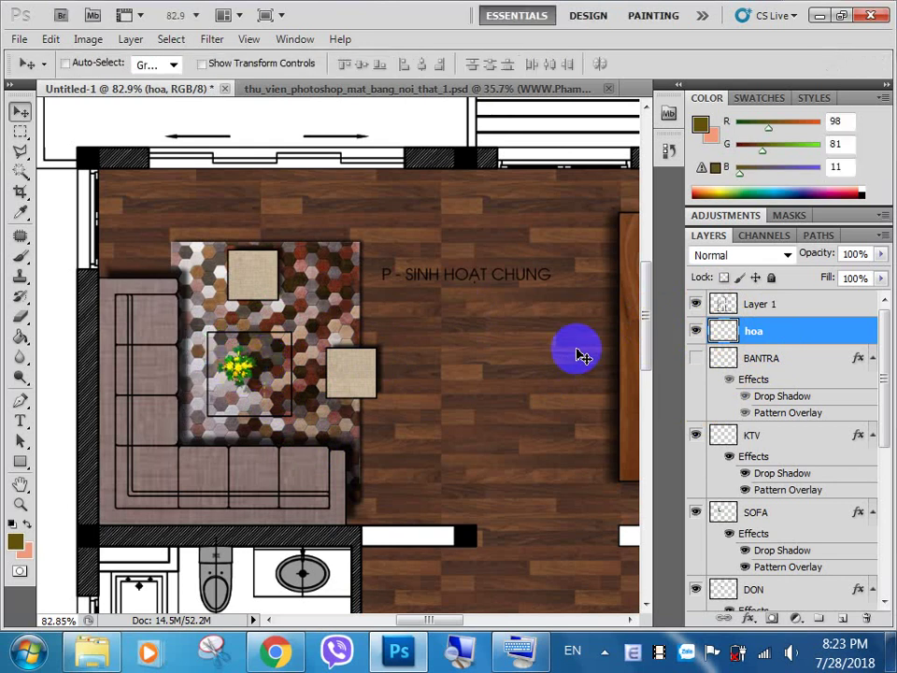
Show the BANTRA coffee table again and return to the furniture library with the Rectangular Marquee.
click(696, 358)
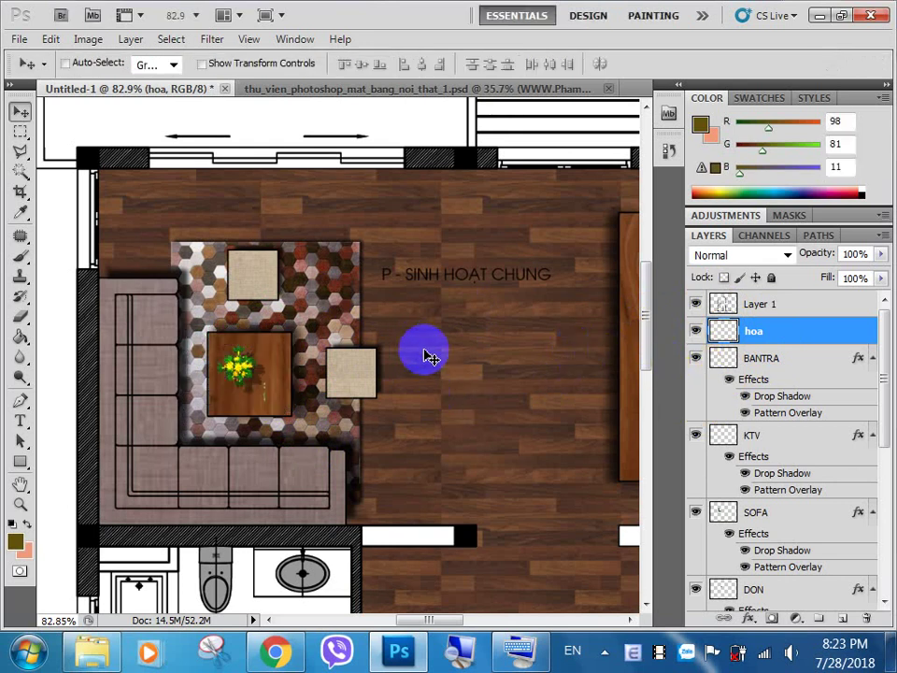
click(19, 114)
click(19, 131)
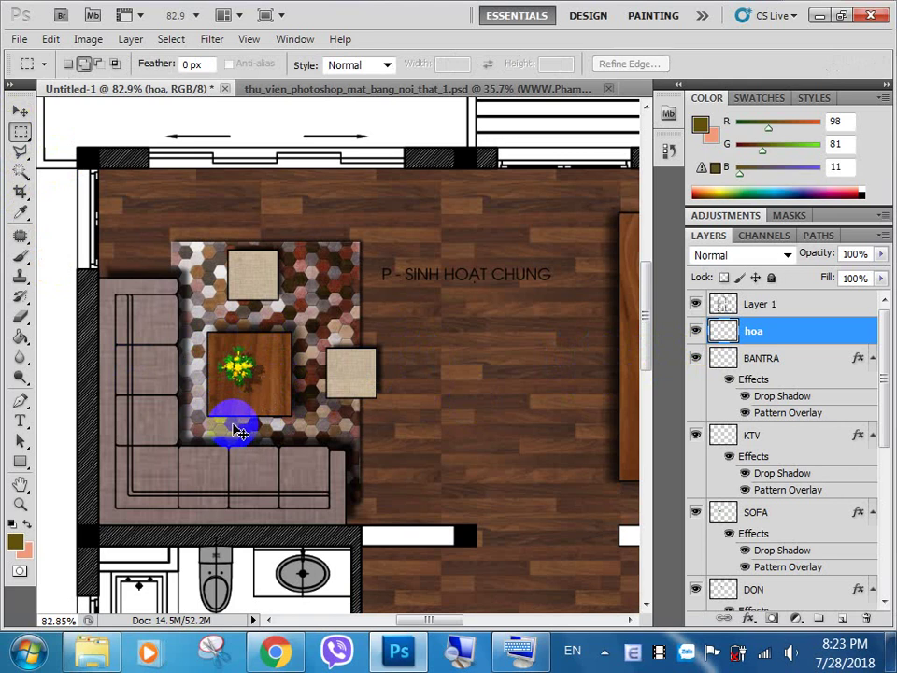
scroll(262, 299, down, 1)
scroll(281, 292, down, 1)
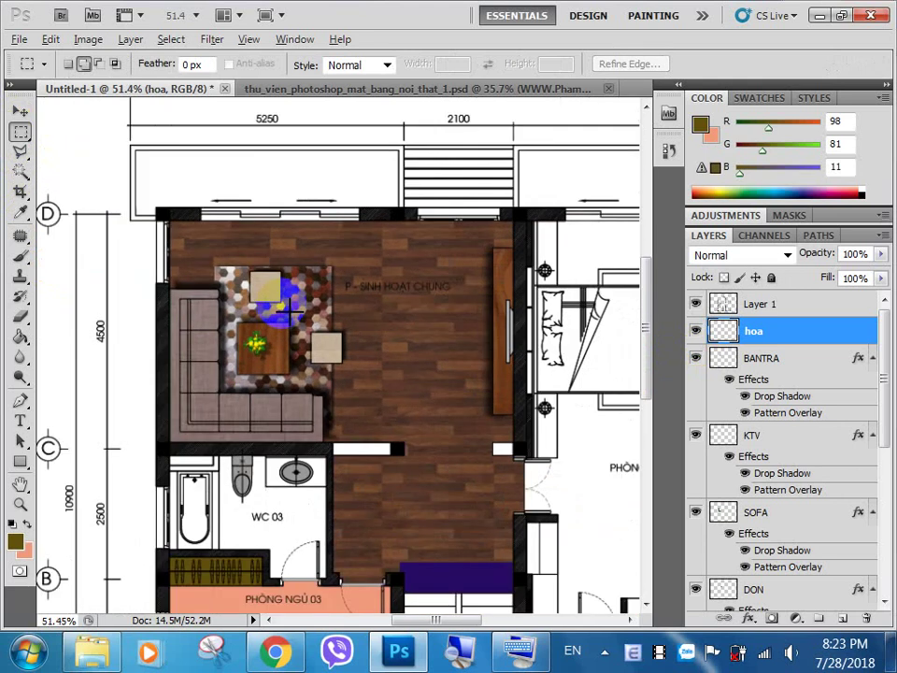
scroll(285, 299, up, 1)
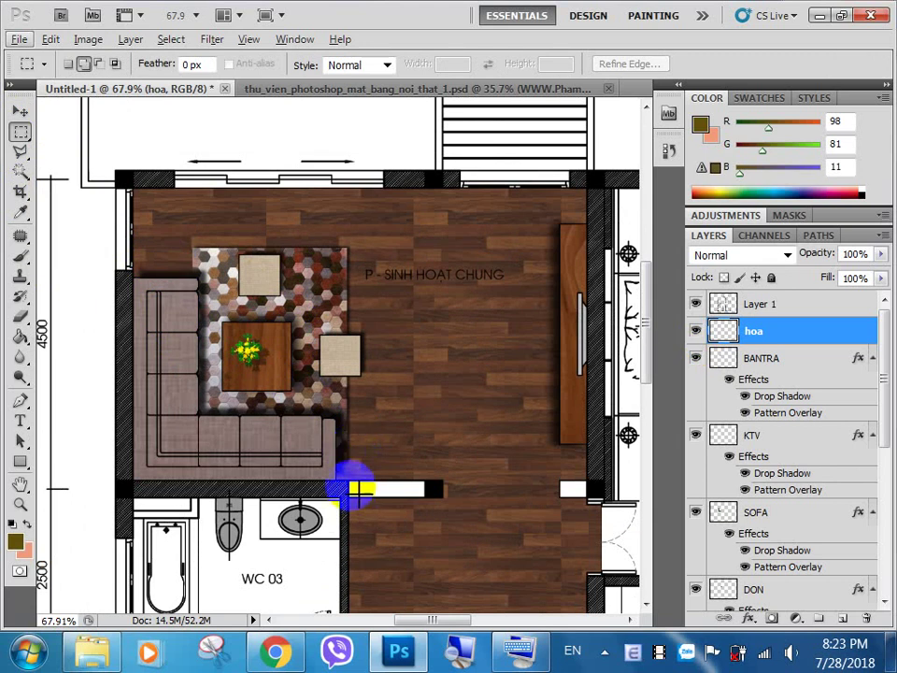
click(351, 89)
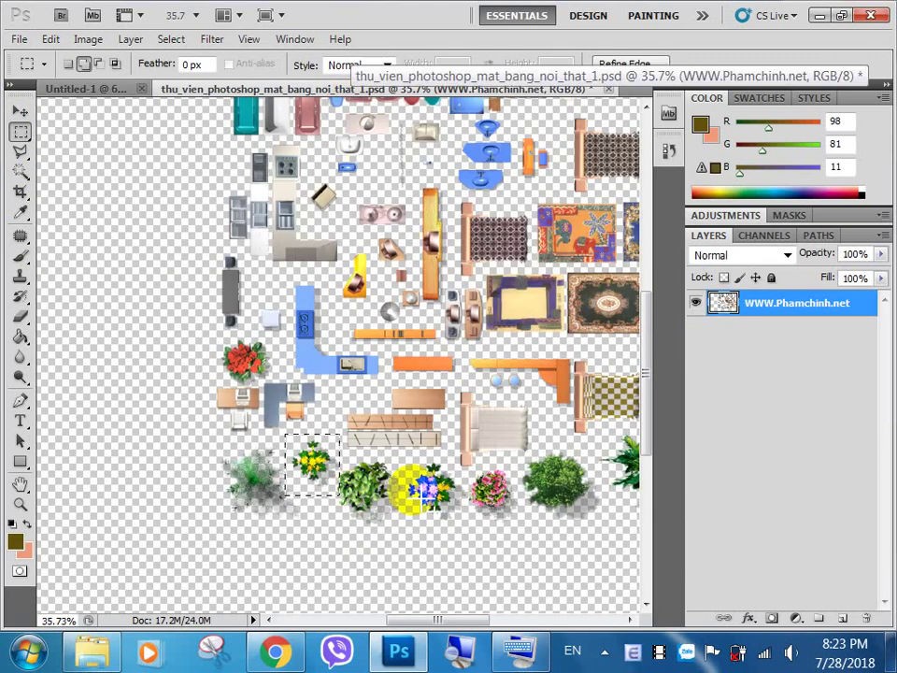
Scroll through the furniture library and marquee-select the orange lamp symbol.
drag(650, 474, 651, 402)
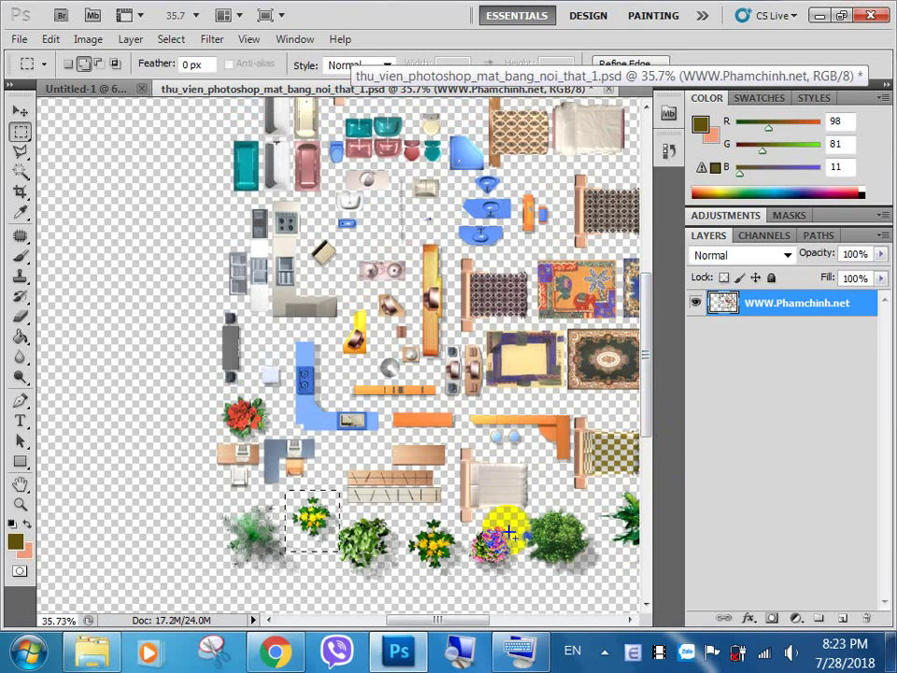
scroll(396, 576, down, 3)
scroll(404, 576, up, 1)
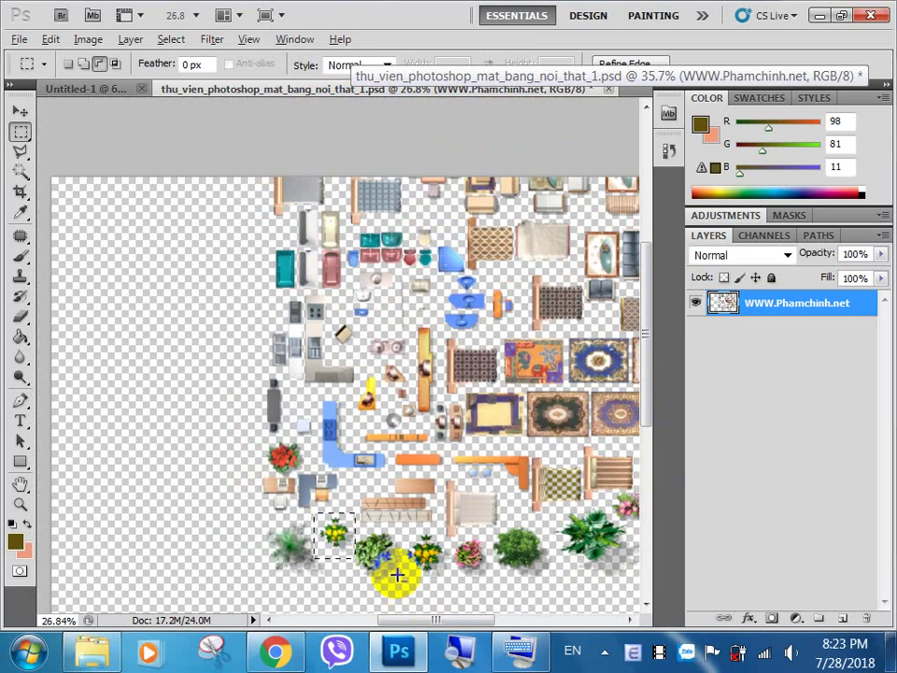
drag(456, 625, 505, 624)
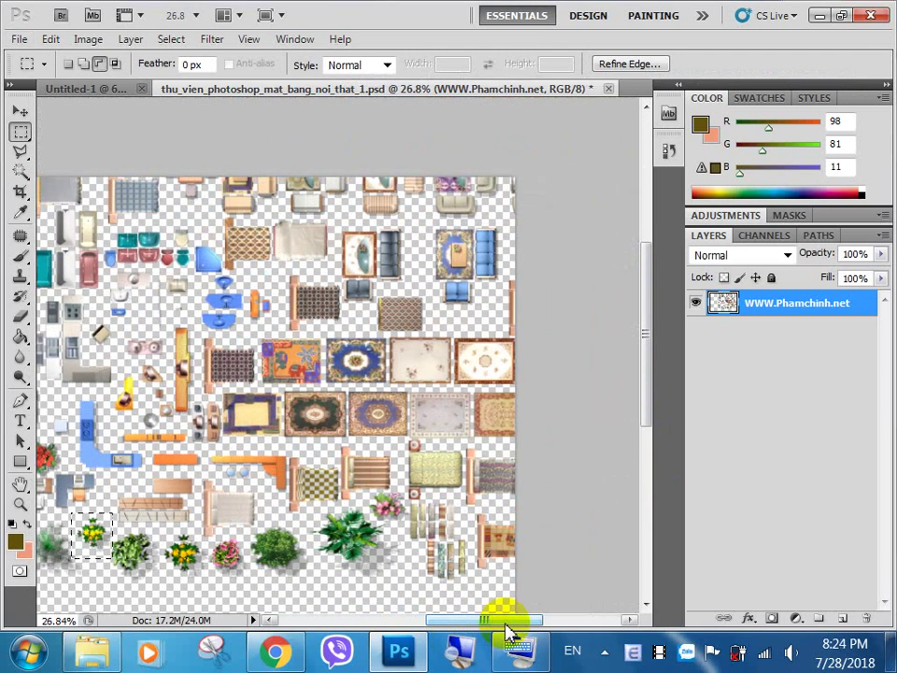
scroll(308, 471, up, 3)
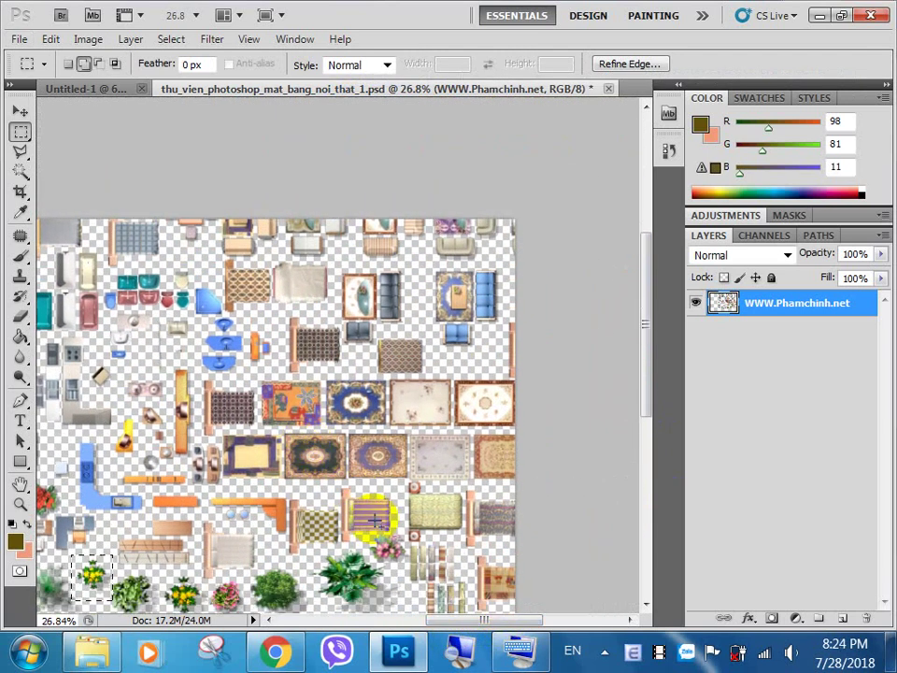
scroll(374, 519, down, 1)
scroll(344, 516, up, 3)
scroll(465, 531, up, 4)
scroll(464, 490, up, 2)
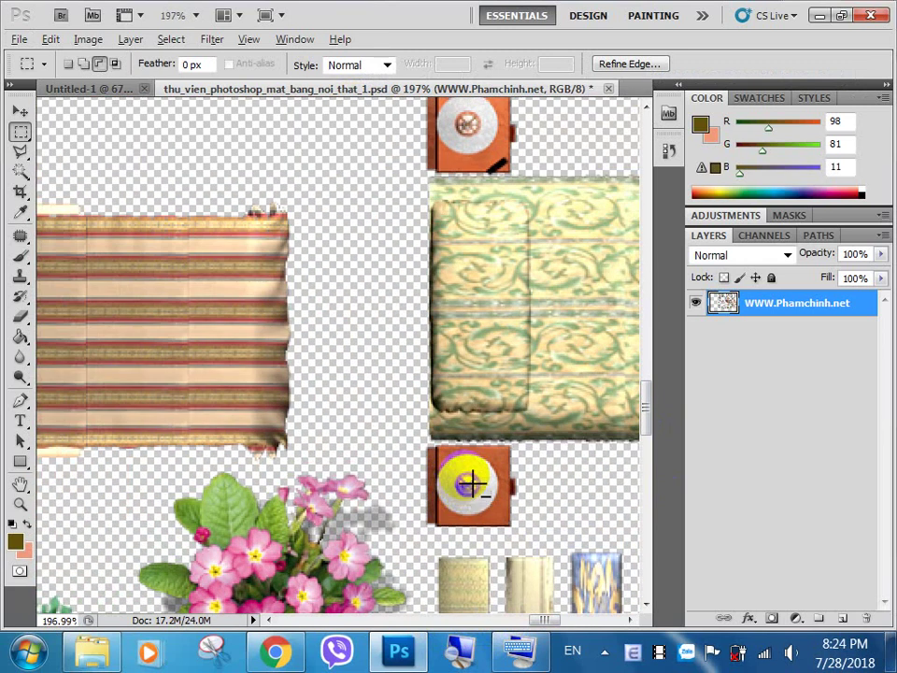
scroll(470, 487, down, 1)
scroll(351, 364, up, 1)
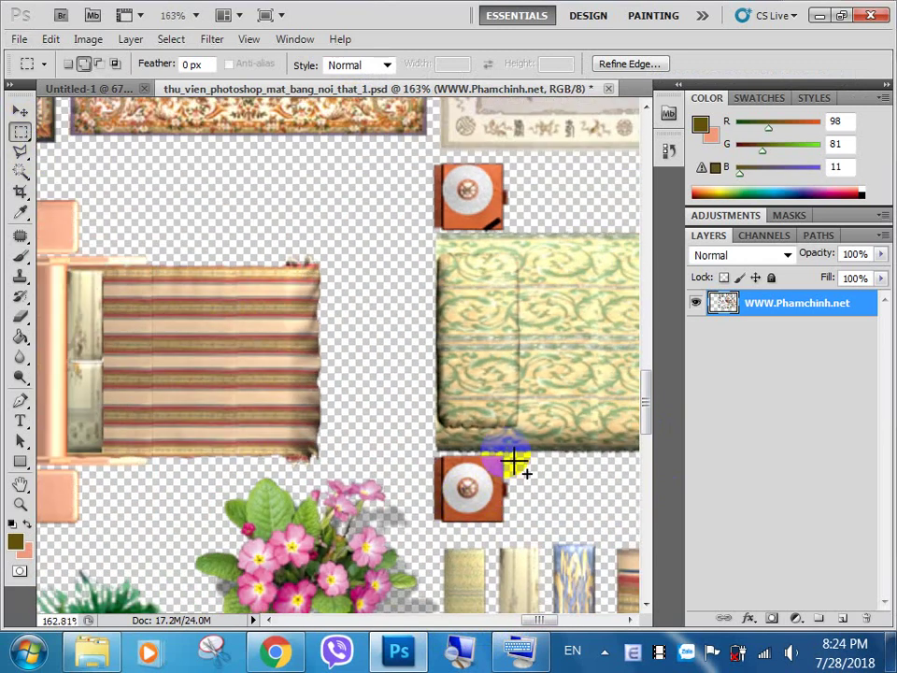
mouse_move(506, 456)
mouse_down()
mouse_move(496, 500)
mouse_move(431, 528)
mouse_move(346, 367)
mouse_up()
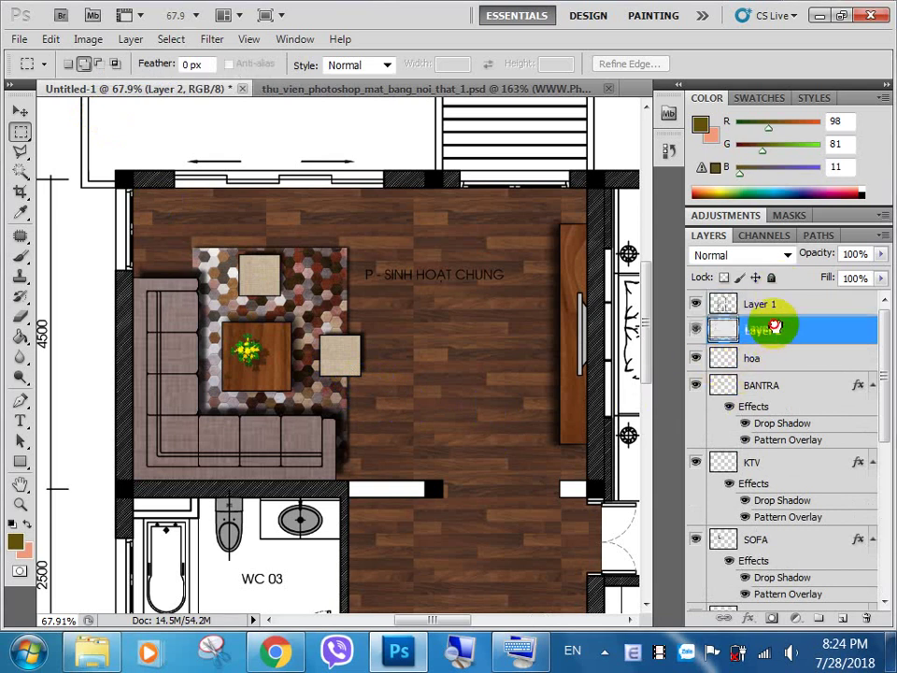
Move Layer 2 to the top of the layer stack and toggle its visibility to check its content.
drag(776, 327, 776, 303)
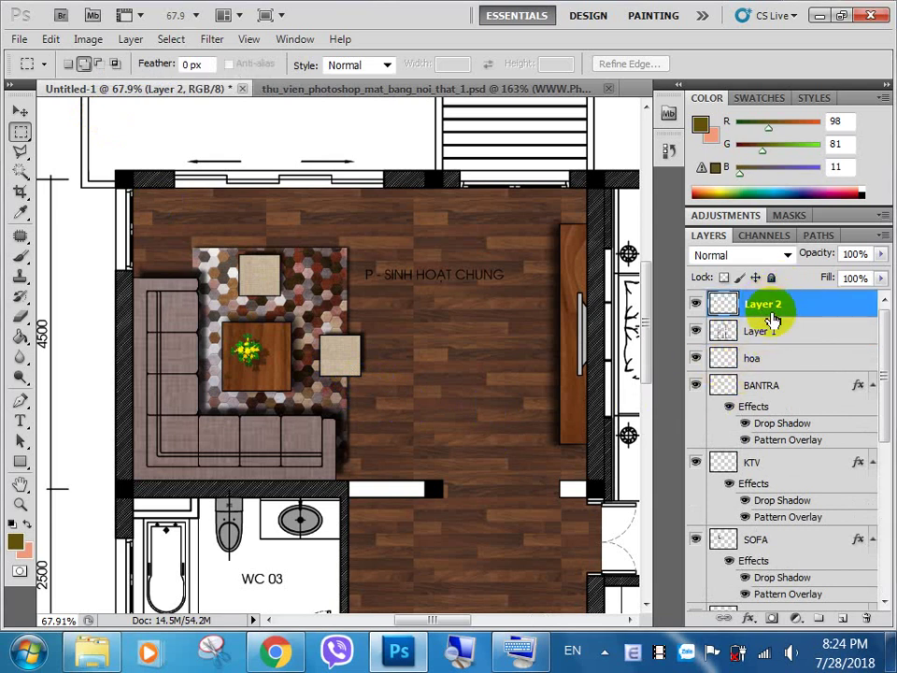
scroll(417, 407, down, 1)
scroll(330, 380, down, 5)
scroll(314, 420, down, 2)
scroll(323, 397, down, 2)
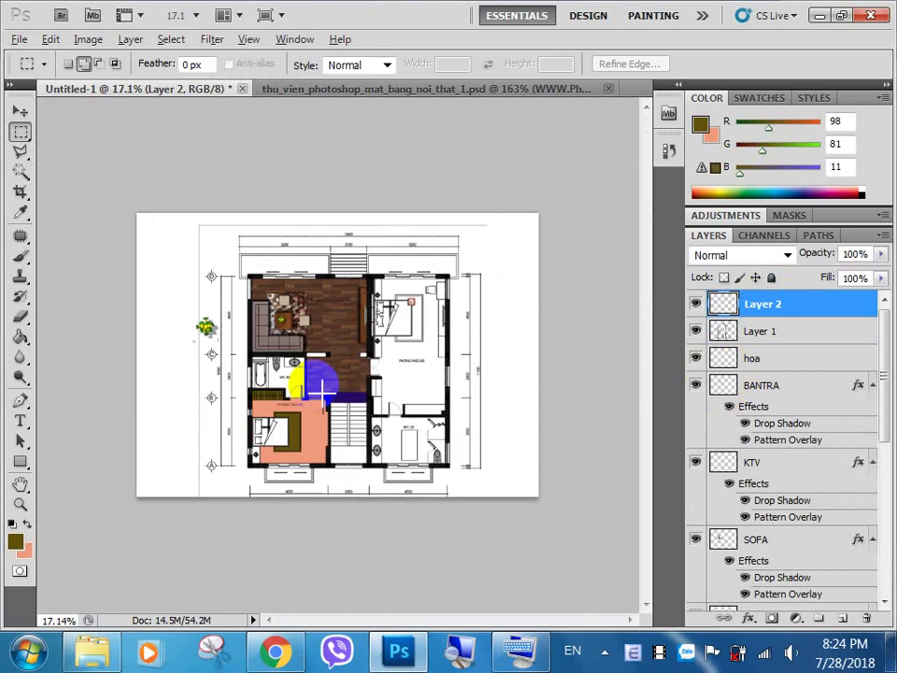
scroll(321, 392, up, 1)
click(696, 305)
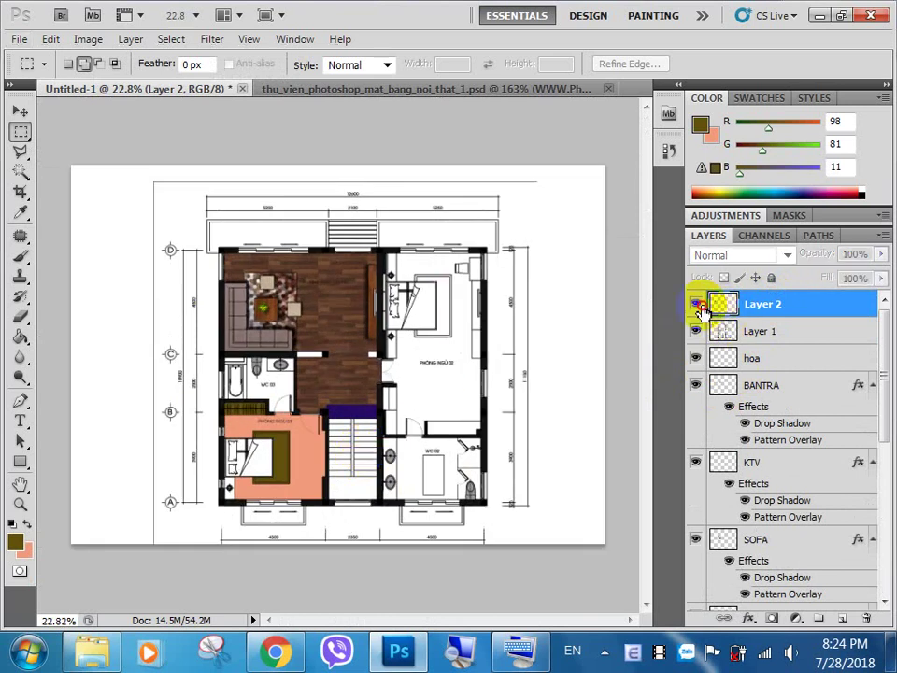
click(696, 305)
click(696, 305)
click(696, 304)
click(696, 305)
click(696, 304)
click(696, 305)
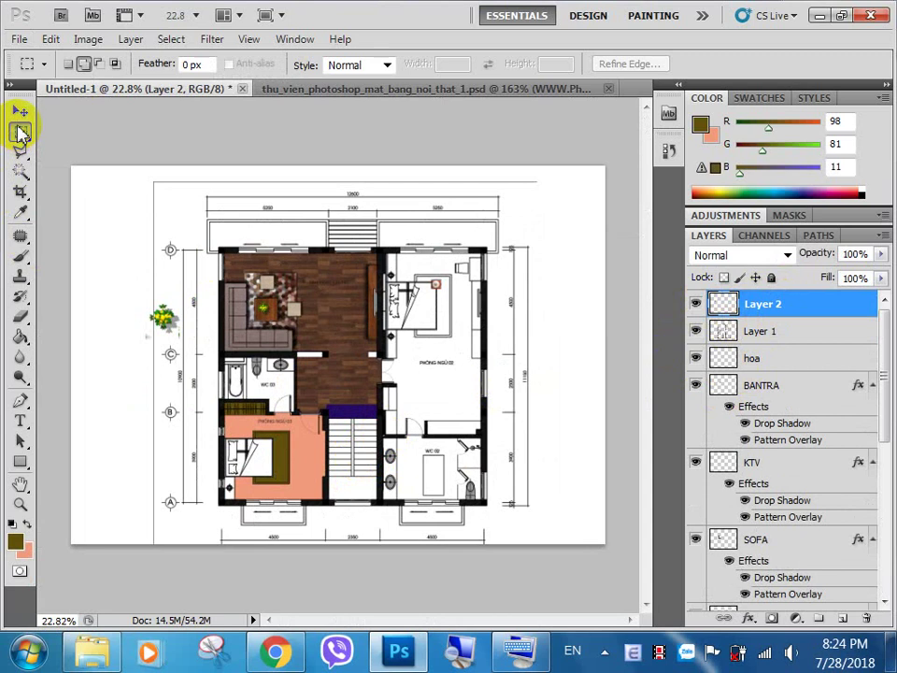
Delete the stray tree copy to the left of the floor plan.
drag(89, 236, 365, 442)
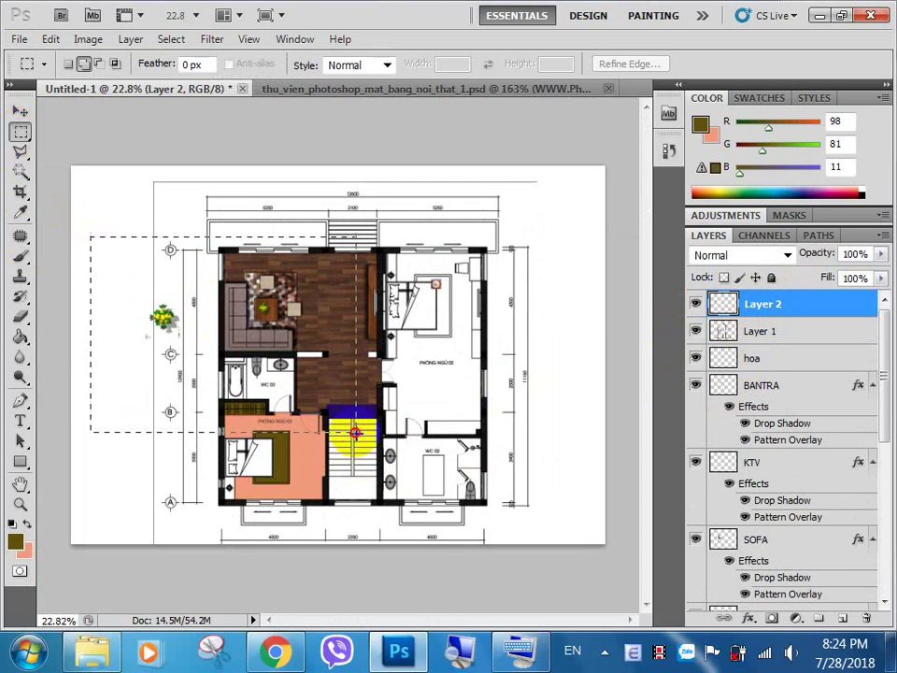
key(Delete)
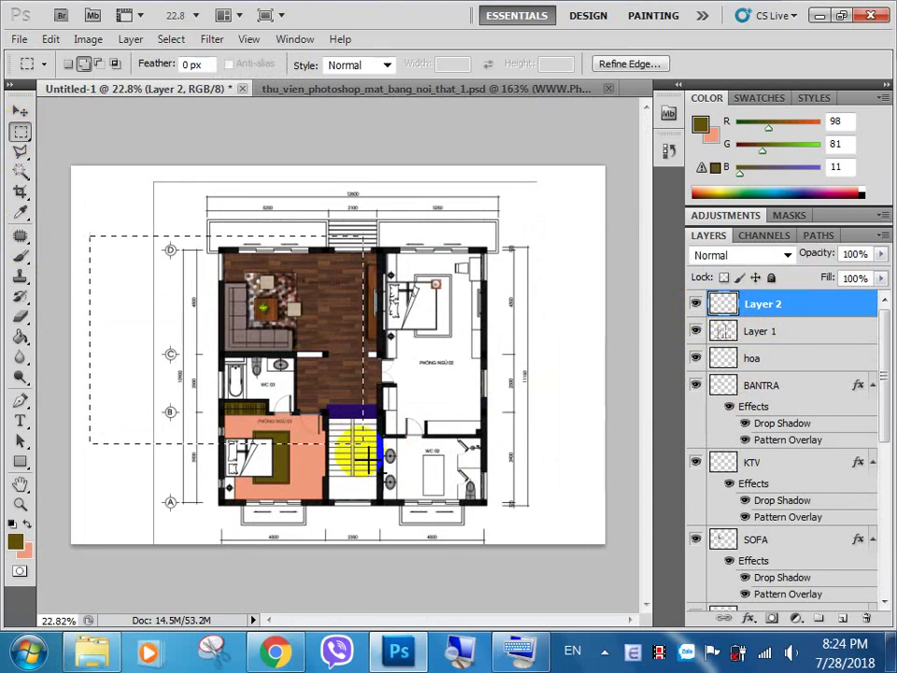
key(ctrl+d)
click(696, 305)
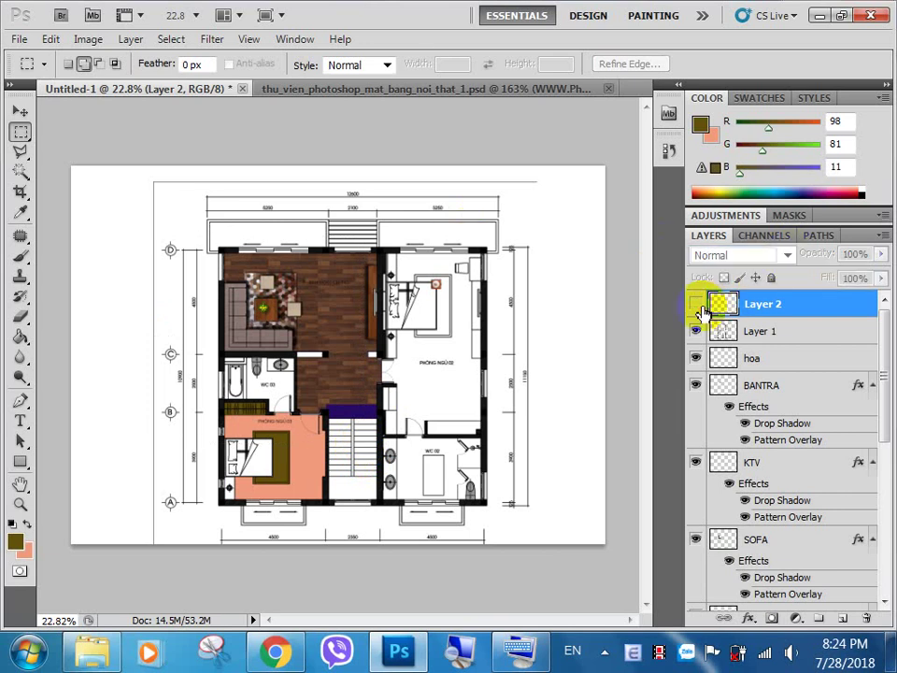
click(696, 305)
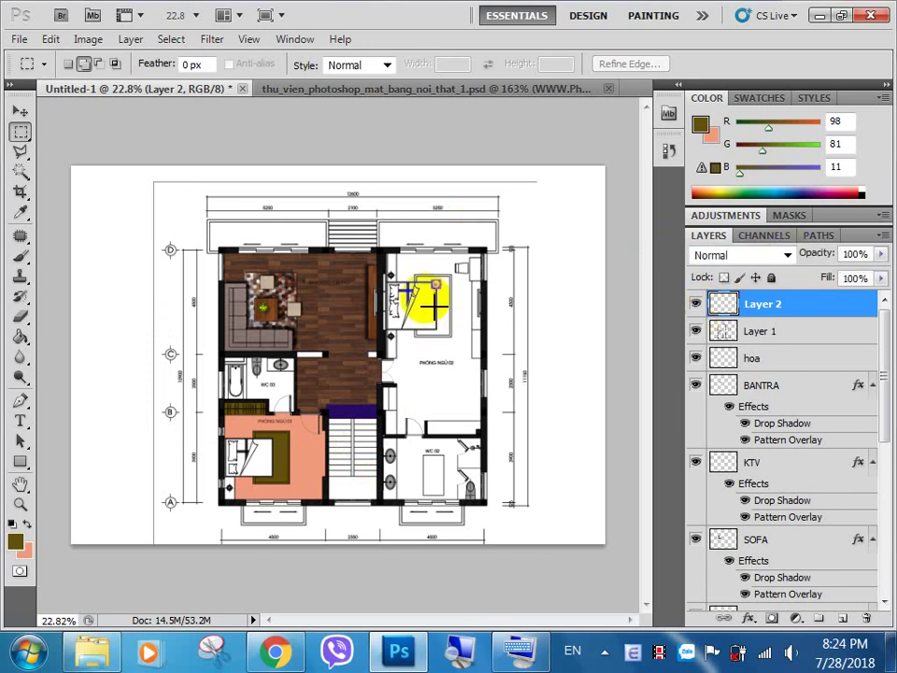
Move the lamp beside the sofa's end and enlarge it to about 160%.
click(21, 111)
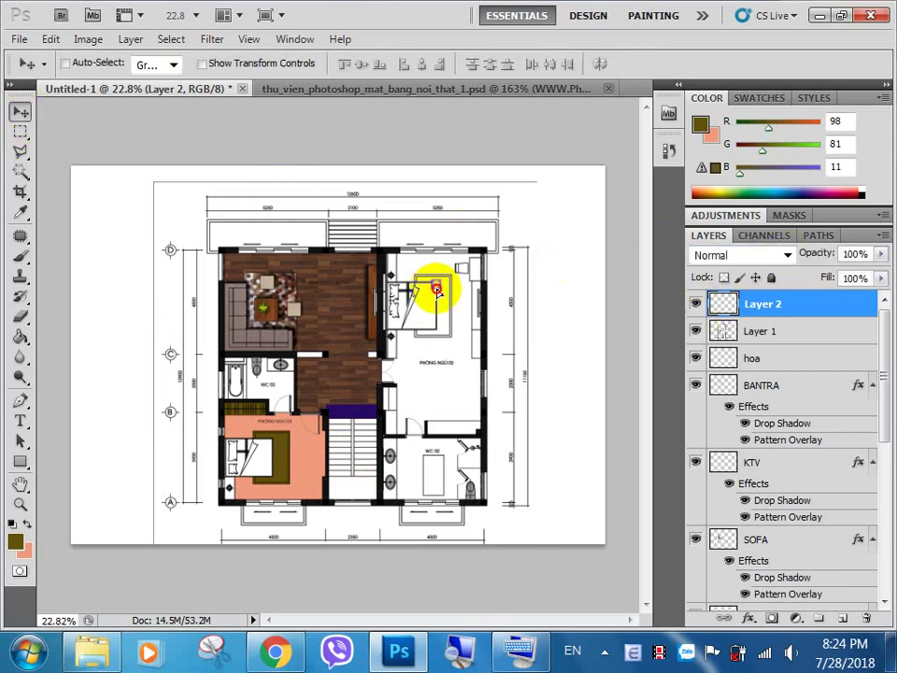
drag(436, 290, 318, 329)
scroll(308, 346, up, 1)
scroll(301, 320, up, 3)
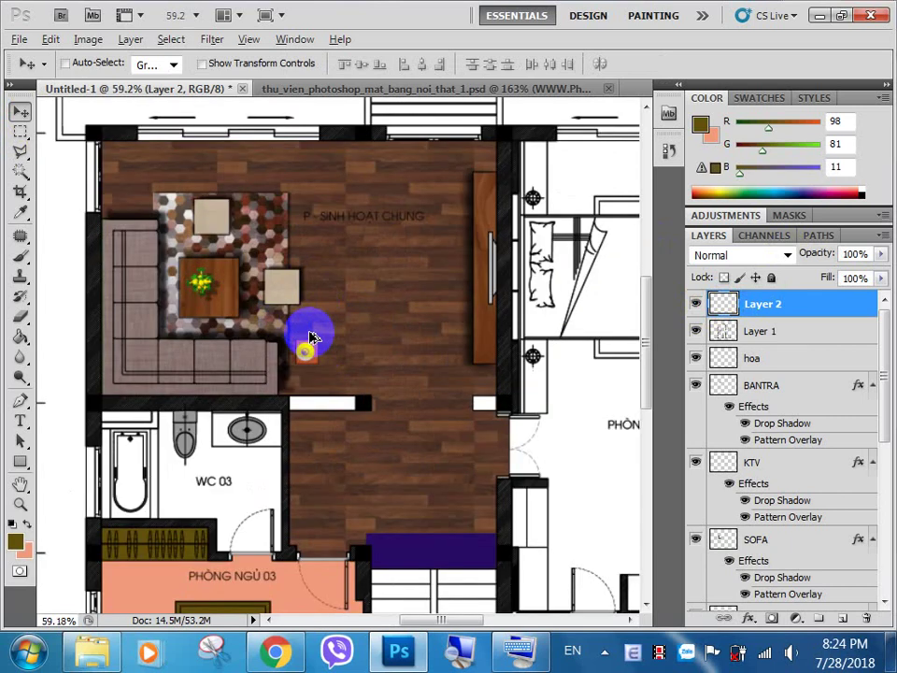
scroll(304, 344, up, 2)
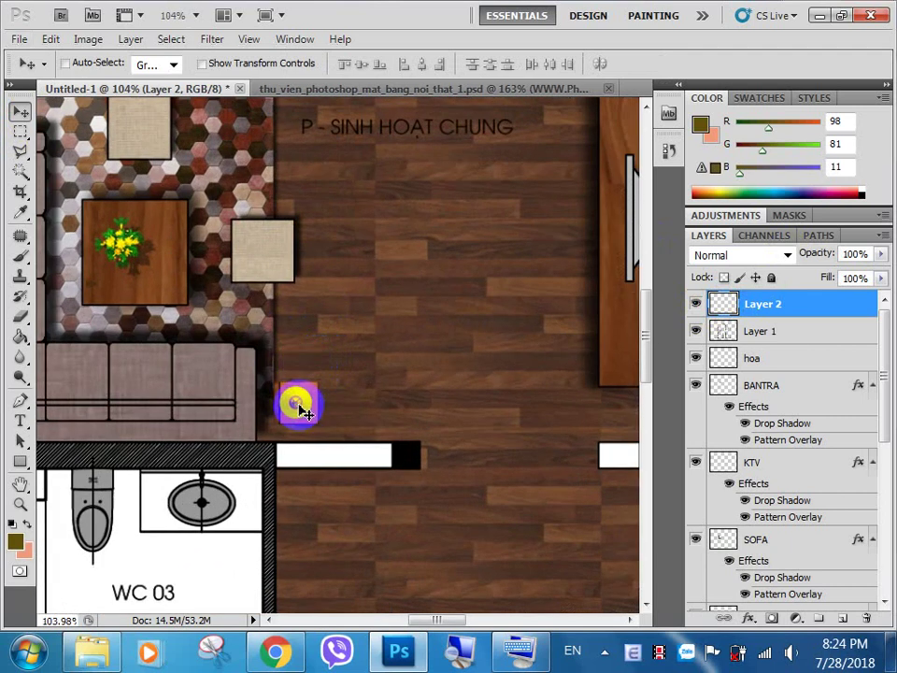
key(ctrl+t)
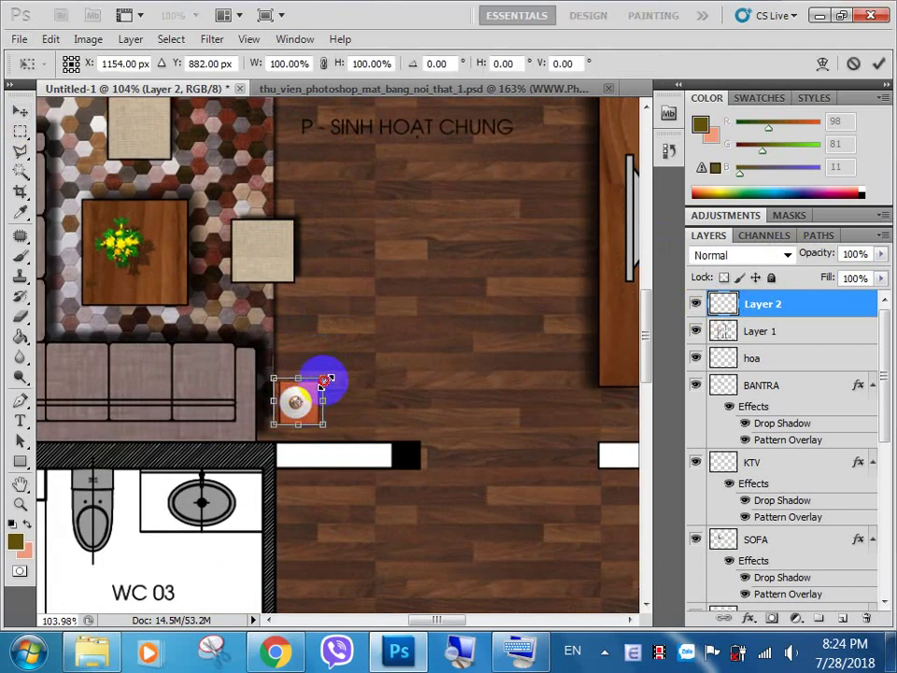
drag(328, 377, 364, 366)
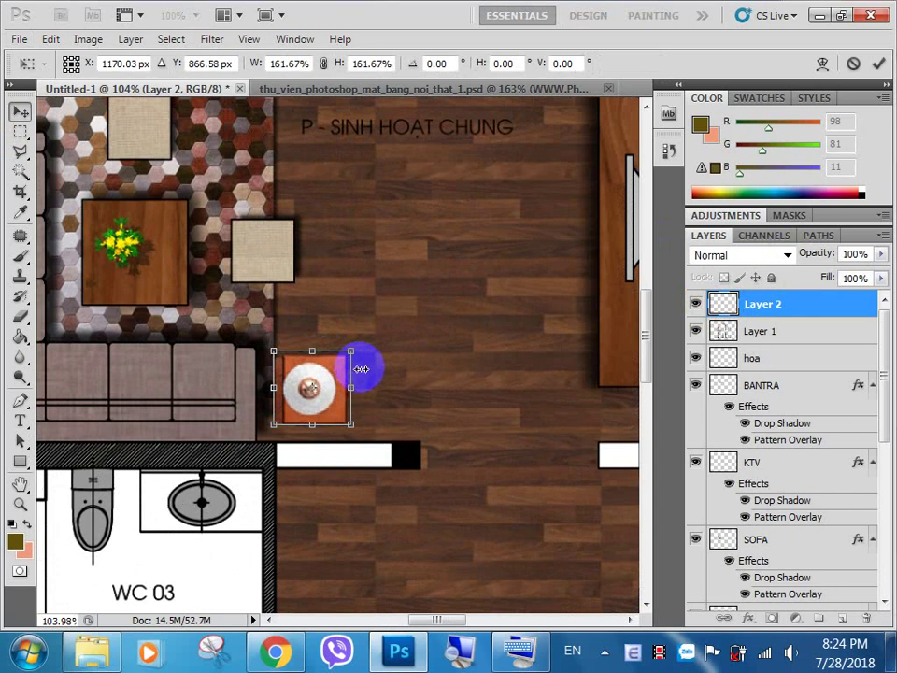
key(Return)
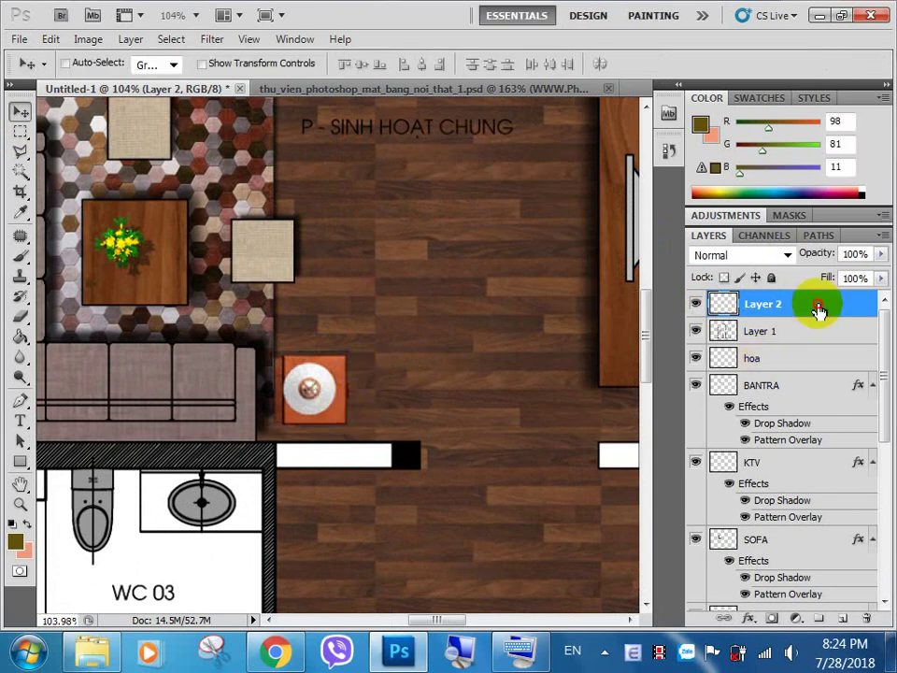
Turn on a Drop Shadow layer style for Layer 2's orange lamp table.
double_click(817, 308)
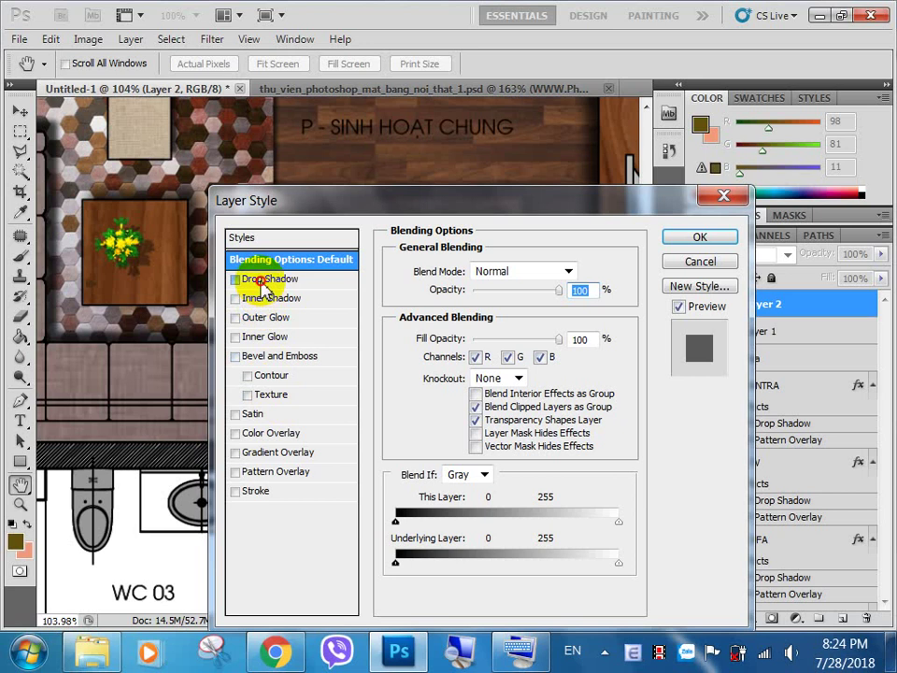
click(262, 282)
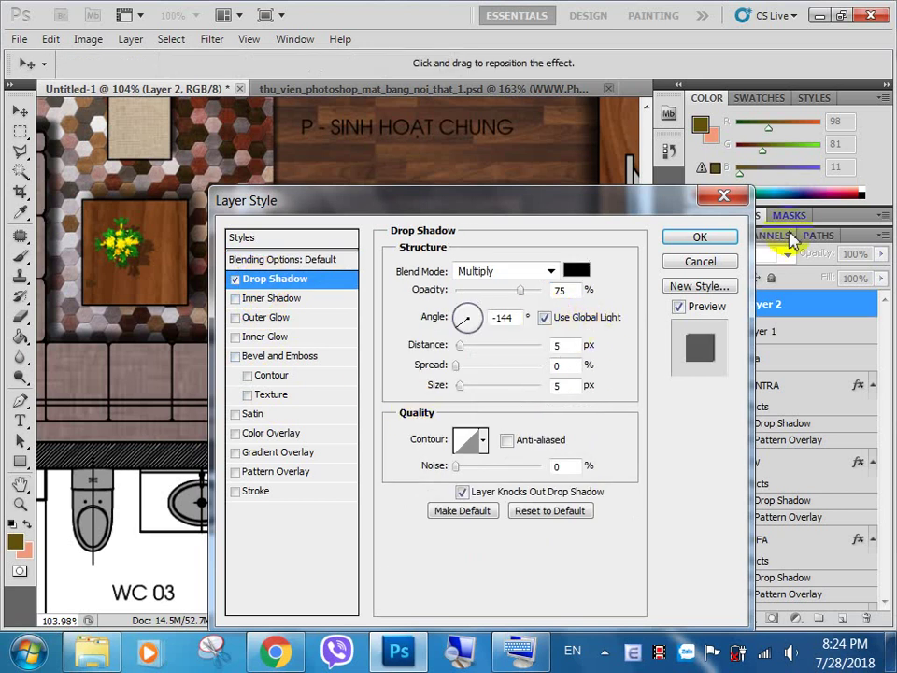
click(708, 241)
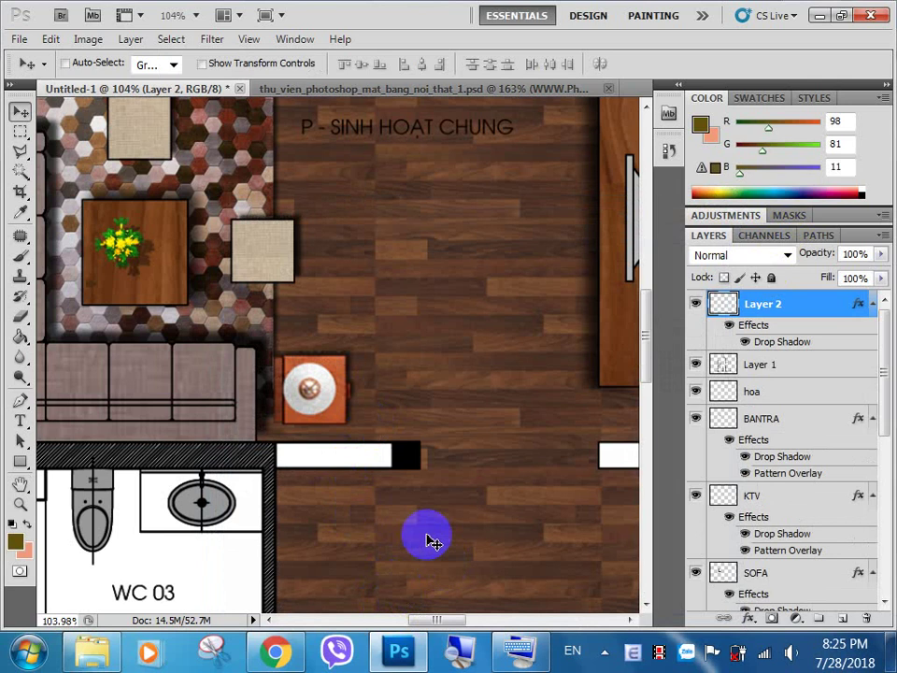
click(321, 411)
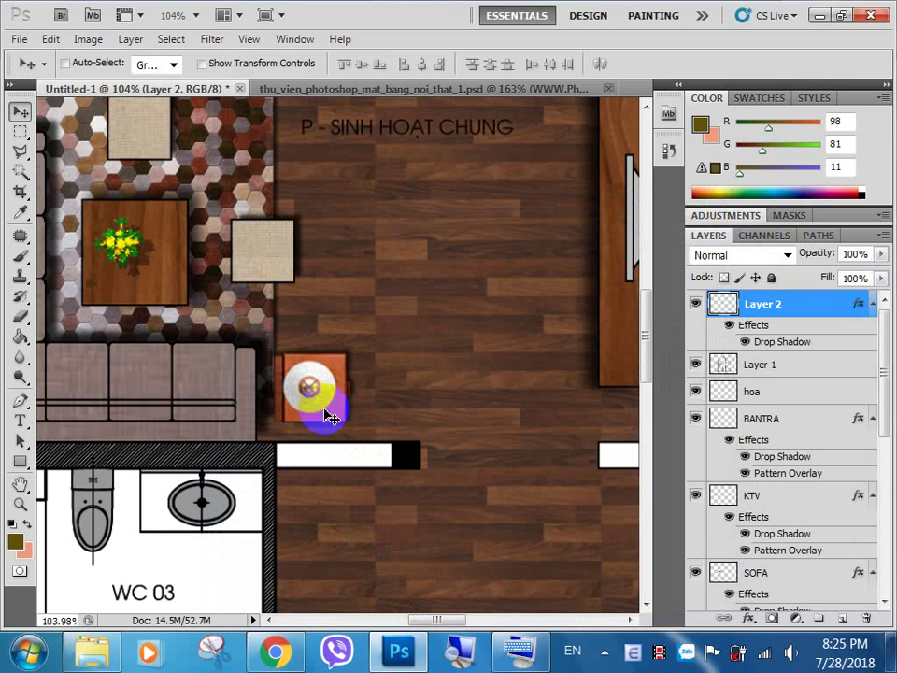
scroll(322, 402, down, 3)
scroll(322, 392, down, 2)
scroll(281, 330, up, 3)
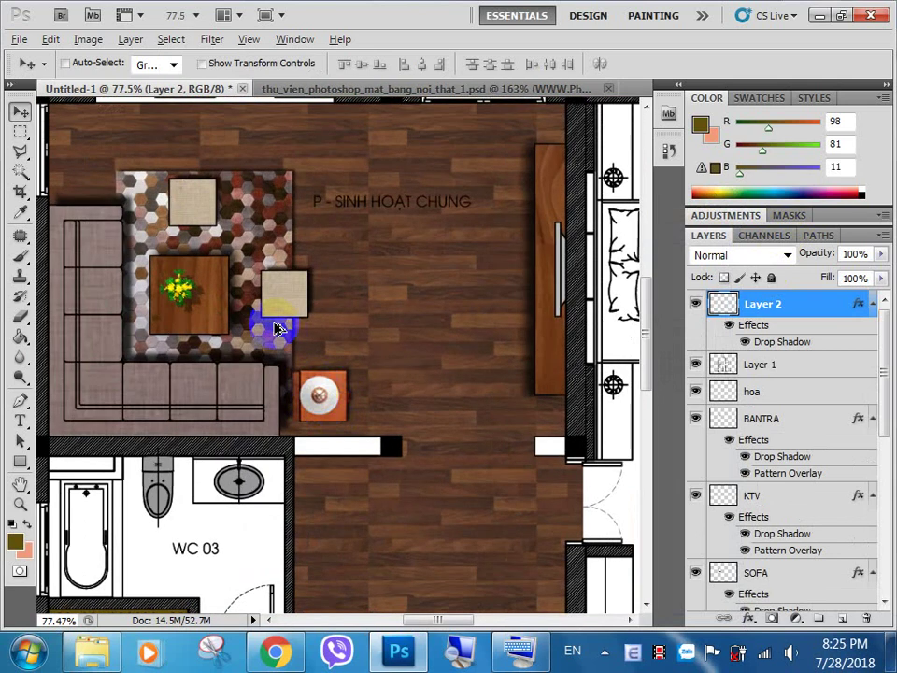
scroll(192, 283, up, 2)
scroll(376, 431, up, 2)
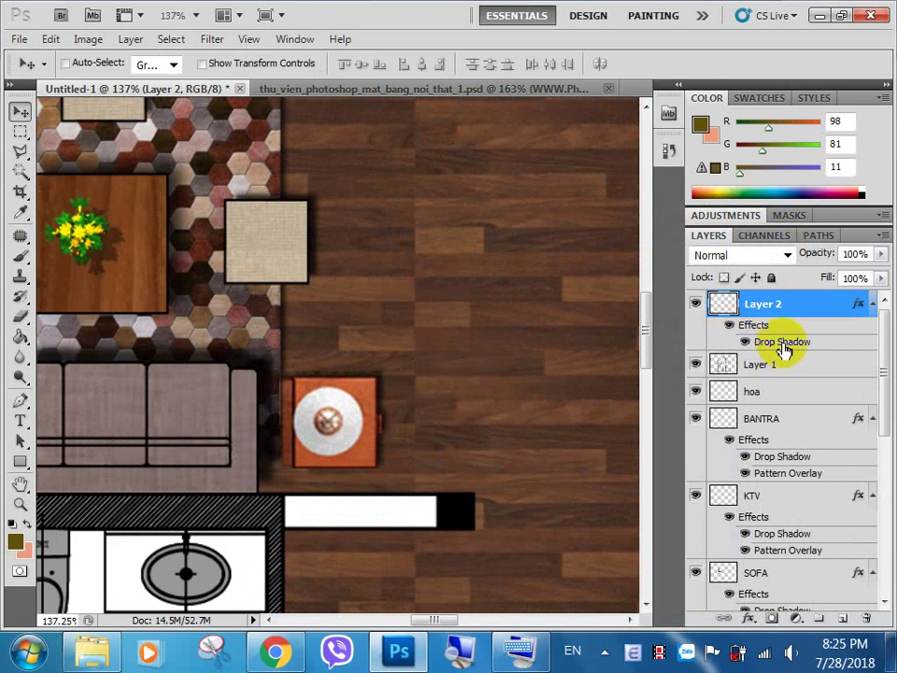
Set Layer 2's Color Overlay colour to a dark green, #4c6c3a.
double_click(807, 307)
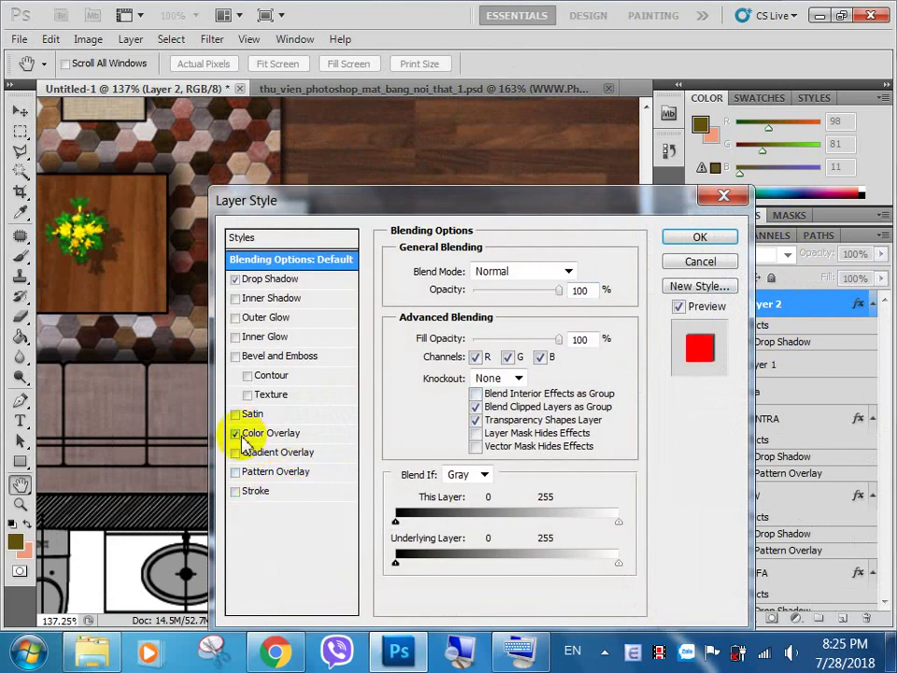
drag(585, 207, 622, 342)
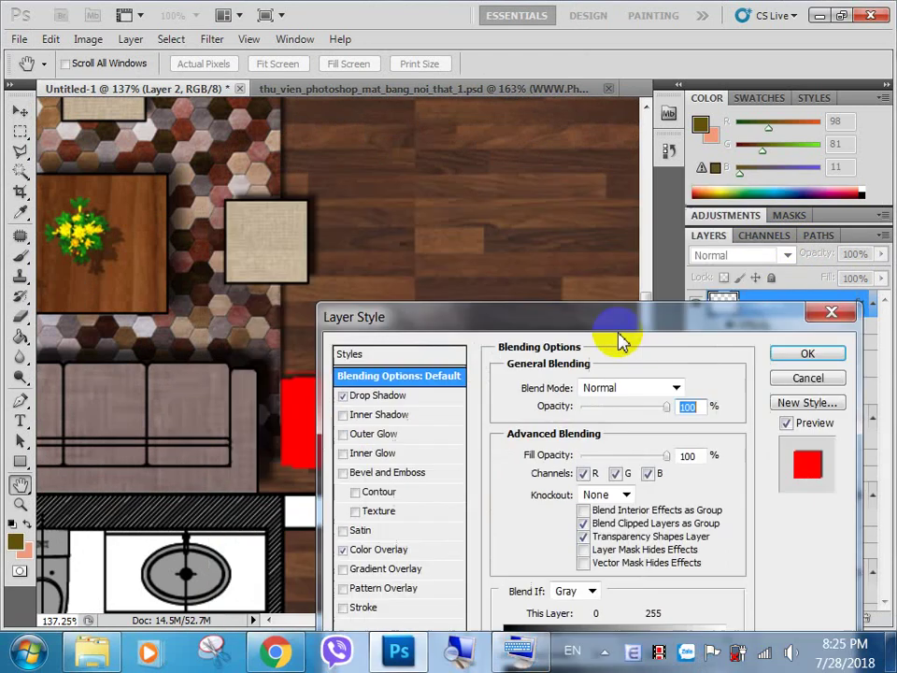
mouse_move(495, 326)
mouse_down()
mouse_move(540, 444)
mouse_move(549, 338)
mouse_up()
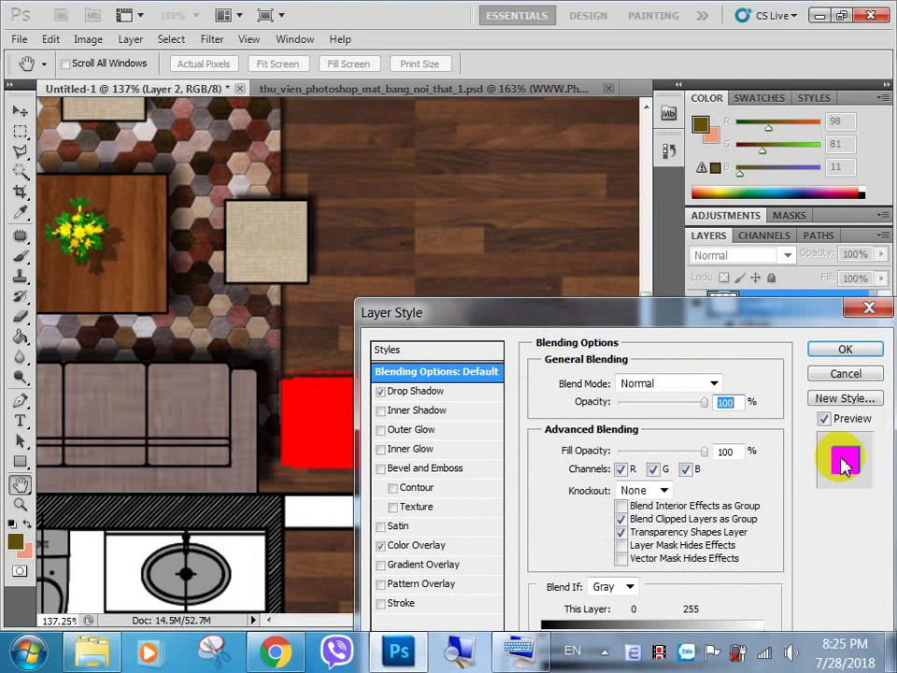
drag(747, 318, 607, 152)
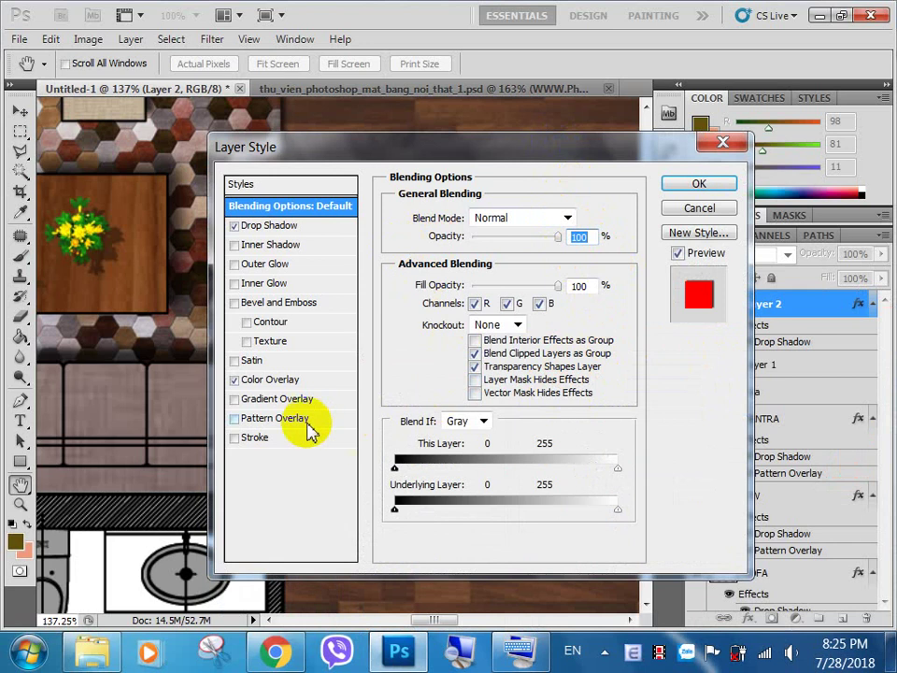
click(272, 380)
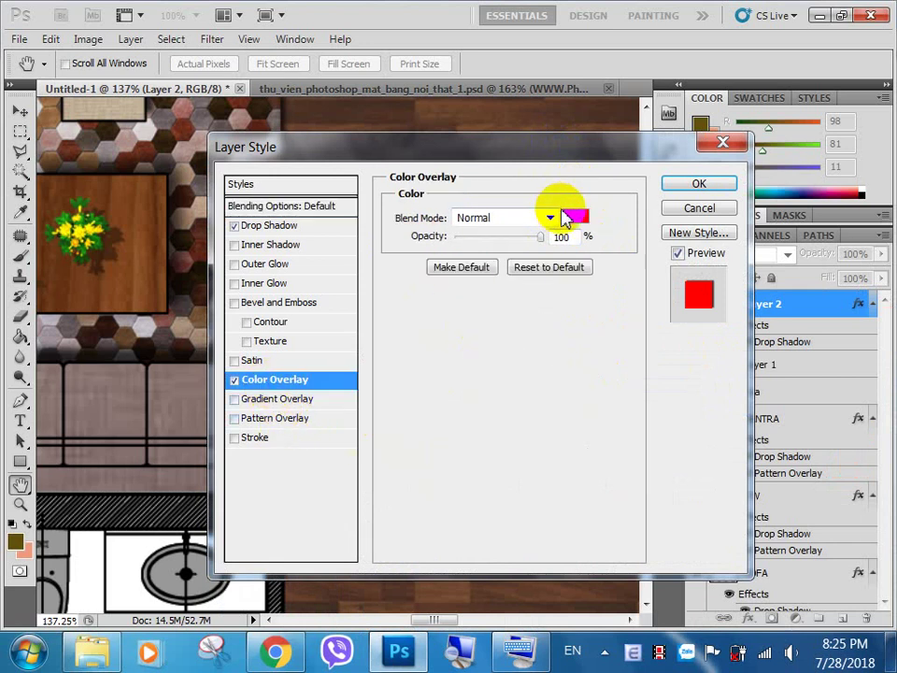
click(572, 213)
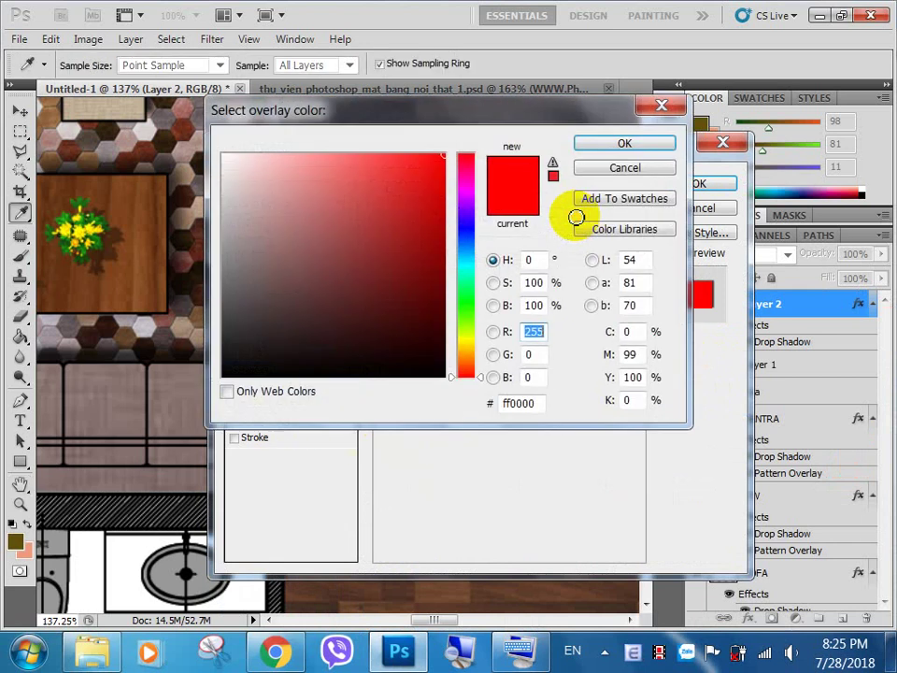
click(466, 316)
click(465, 221)
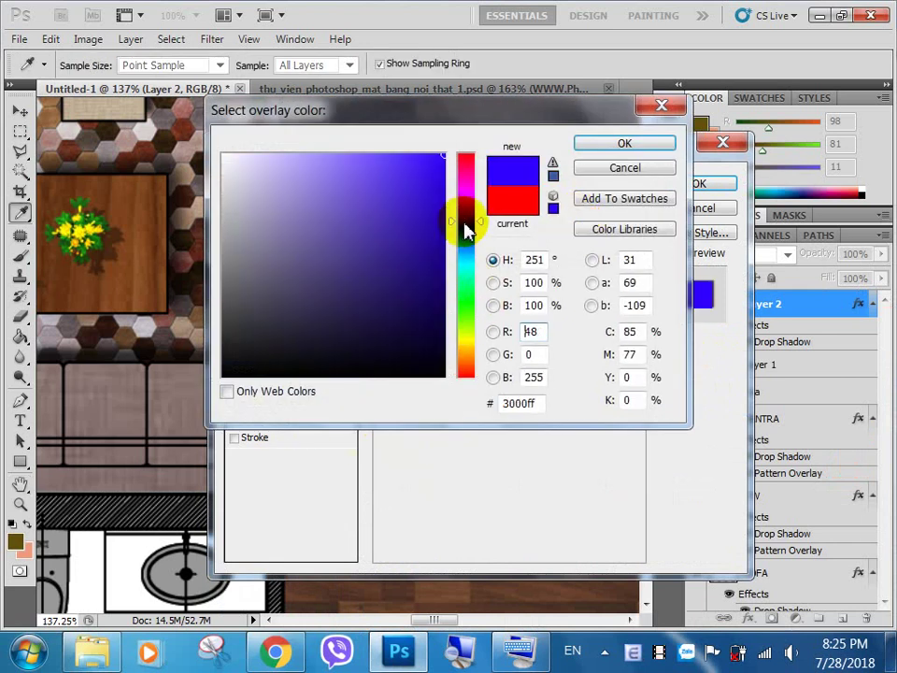
click(466, 316)
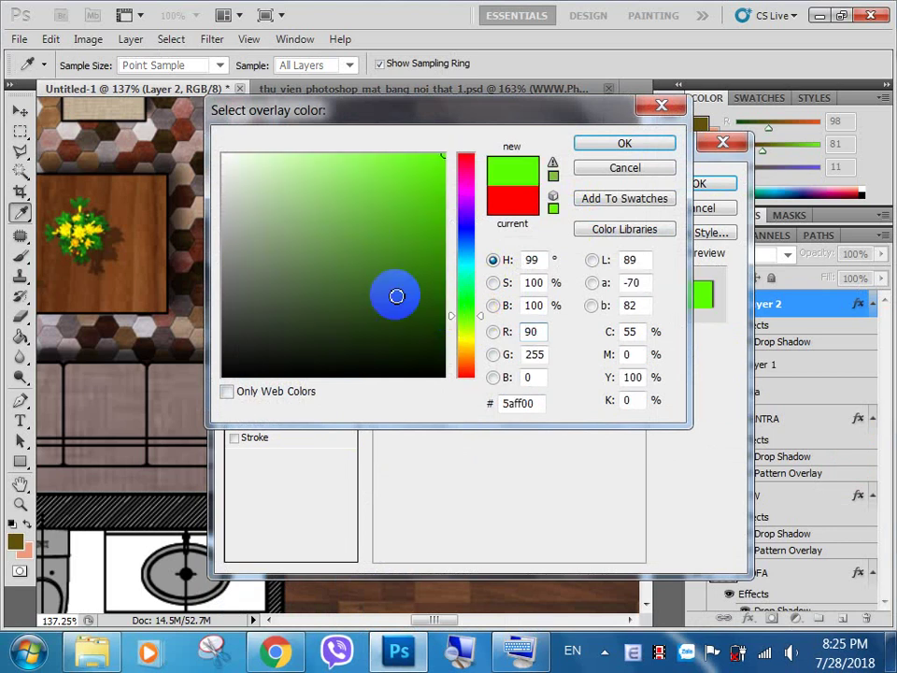
click(378, 299)
mouse_move(378, 303)
mouse_down()
mouse_move(305, 270)
mouse_move(319, 279)
mouse_up()
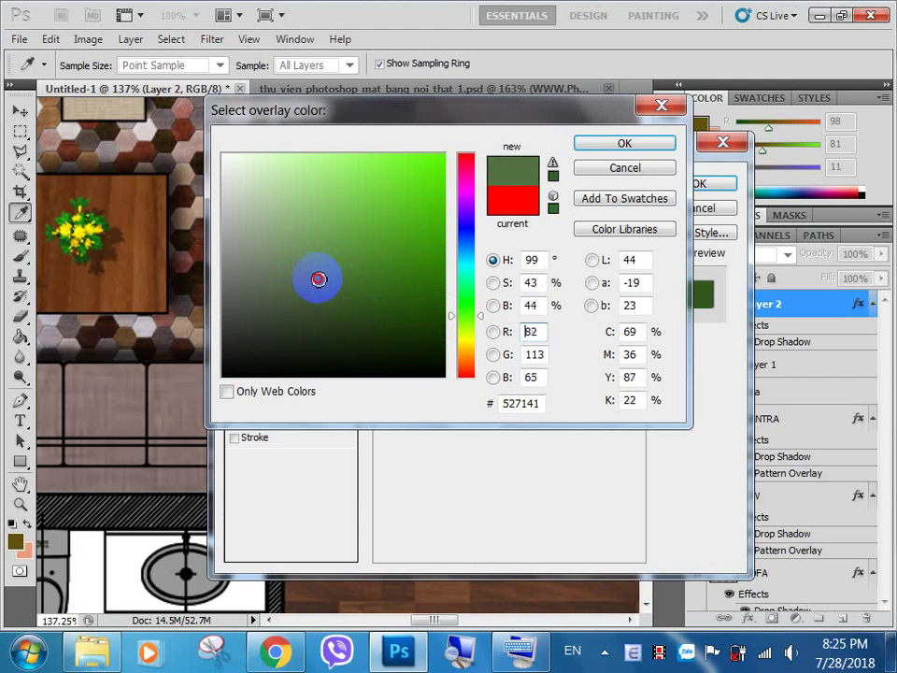
click(626, 145)
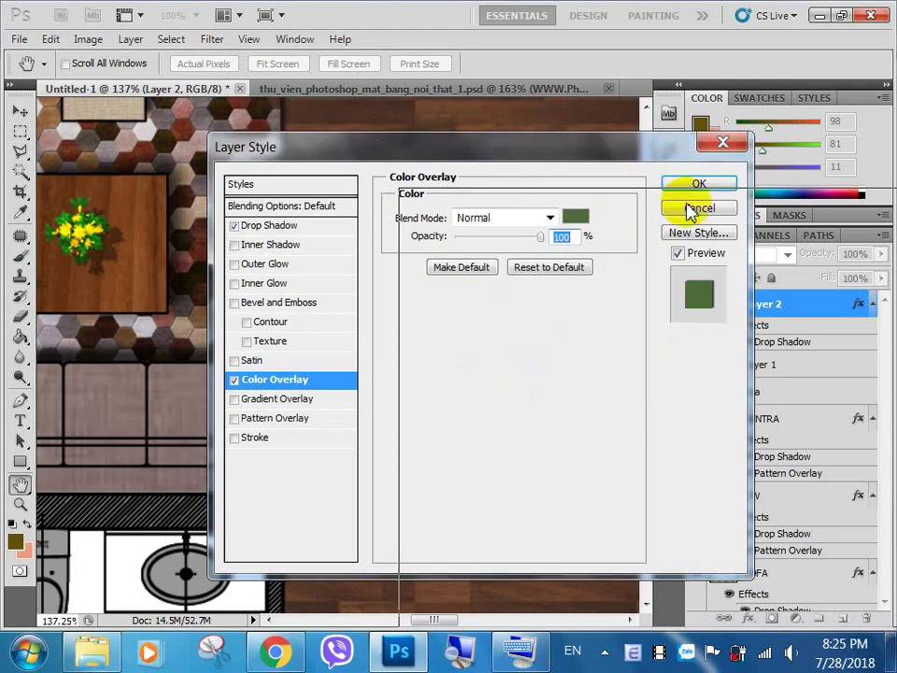
Lower the green Color Overlay to 41% opacity and darken its colour slightly.
drag(673, 148, 858, 197)
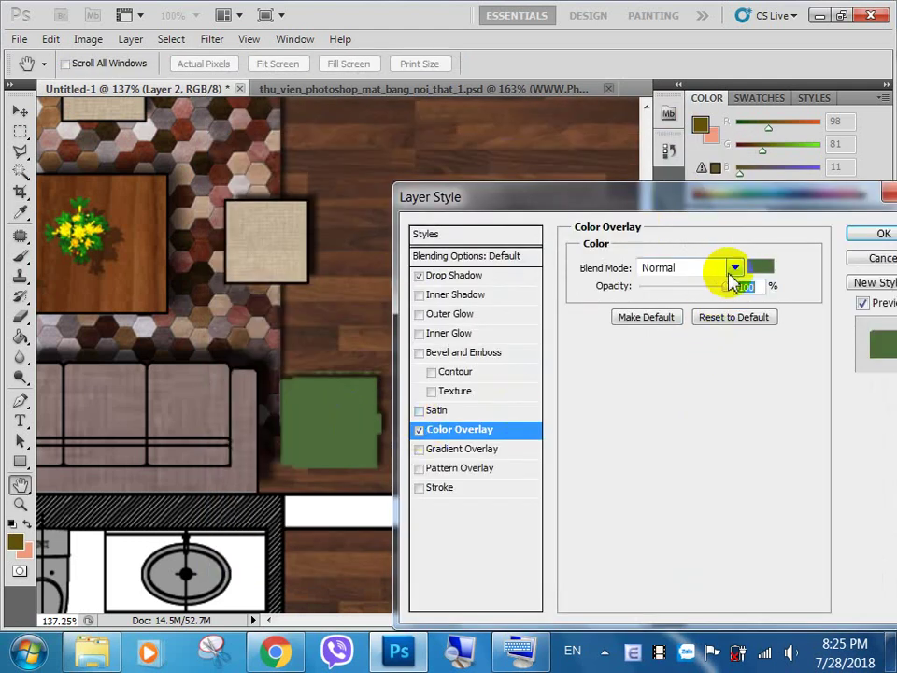
drag(726, 287, 704, 287)
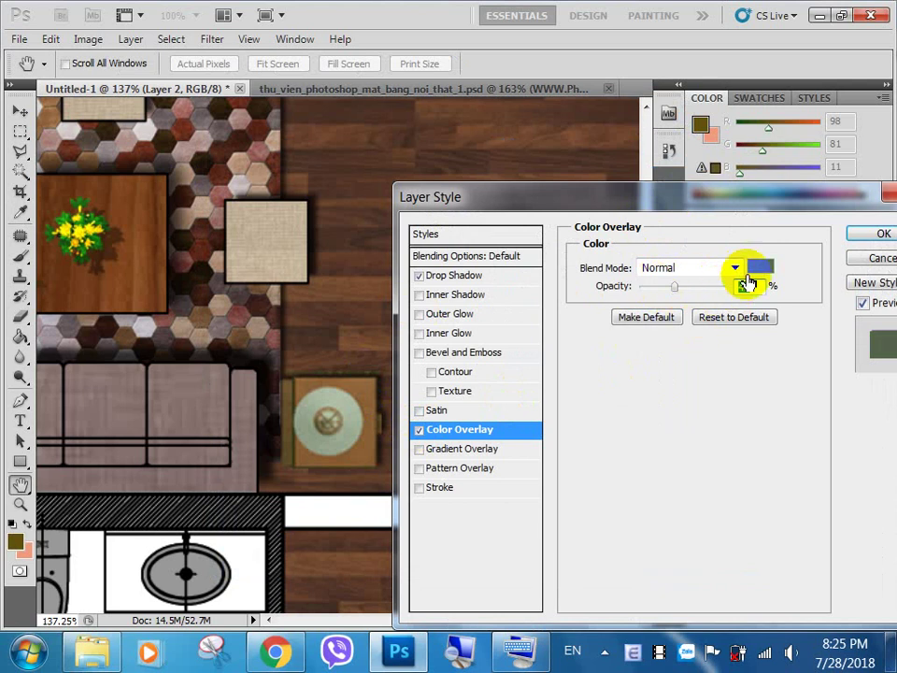
drag(795, 198, 573, 170)
click(532, 219)
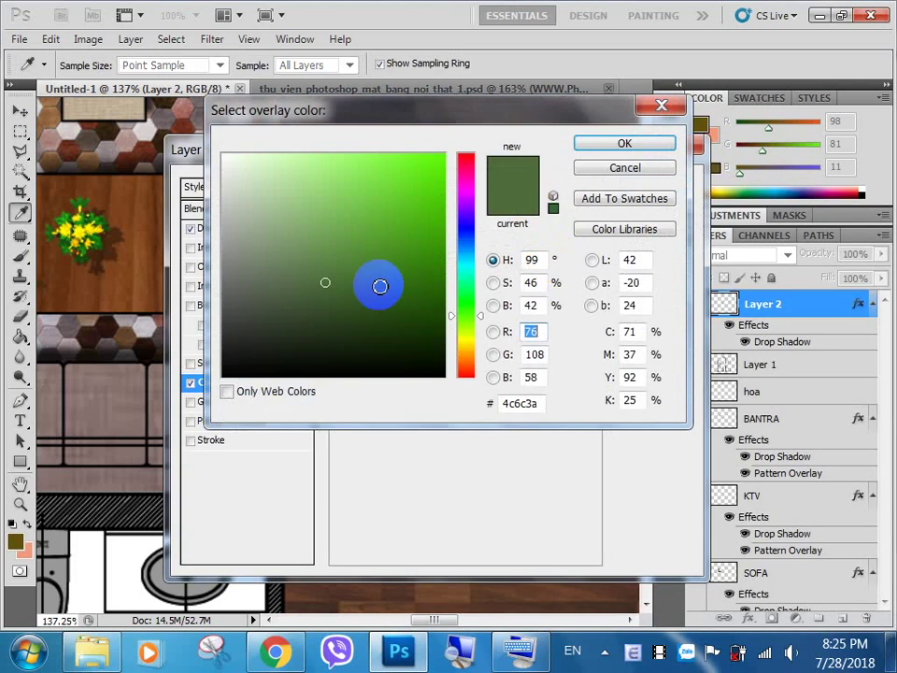
drag(328, 287, 326, 292)
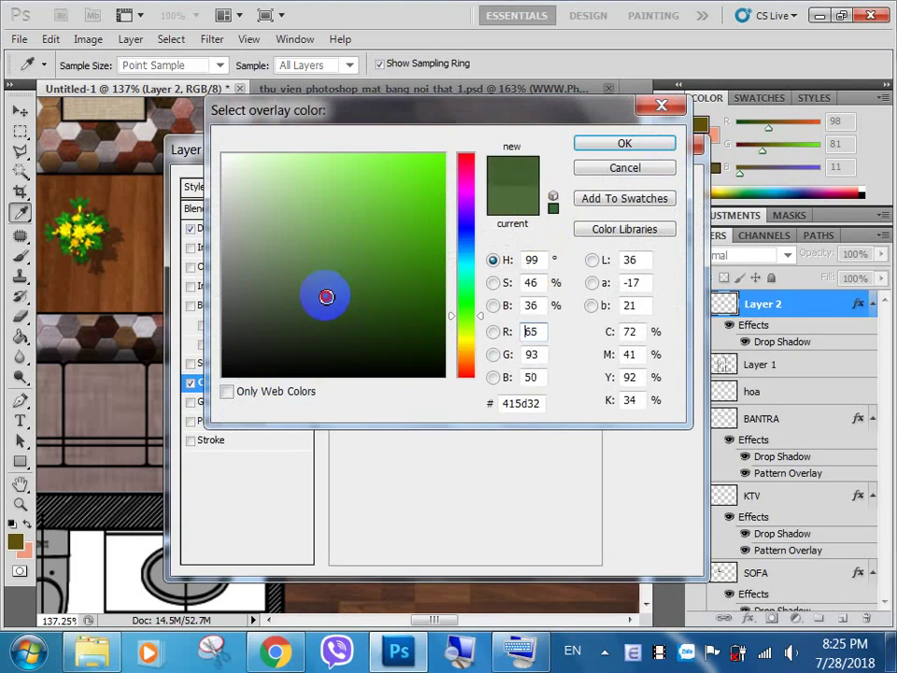
click(617, 145)
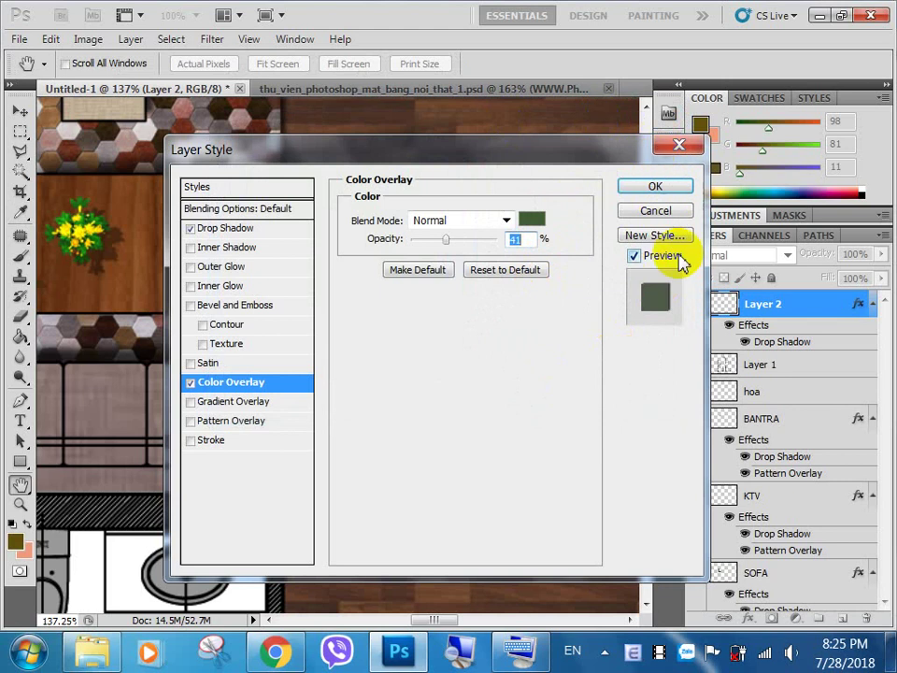
click(658, 190)
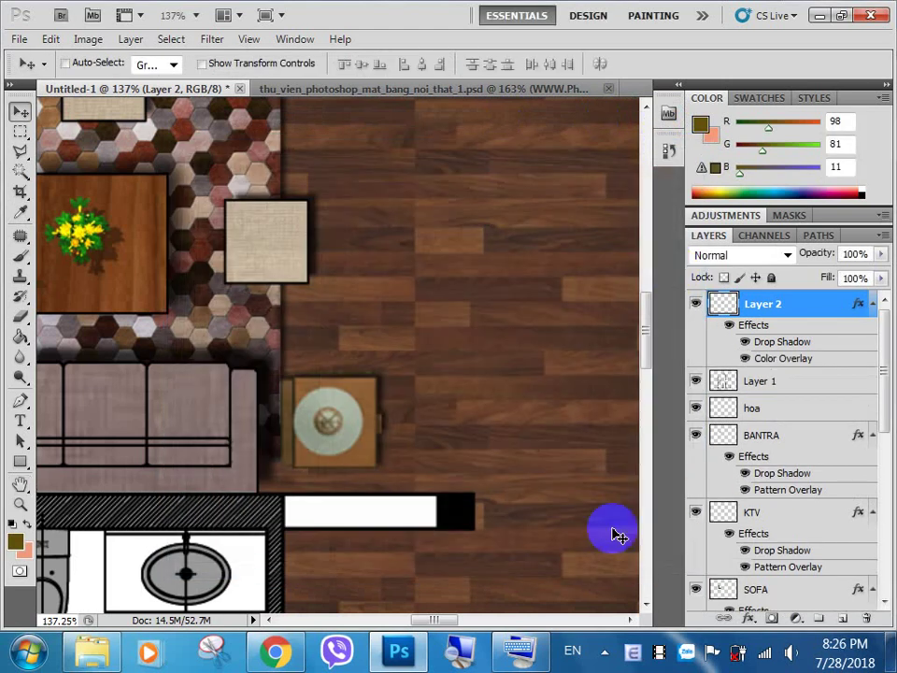
Hide the Color Overlay effect to compare, then reopen and reapply it.
scroll(366, 383, down, 2)
scroll(366, 384, down, 1)
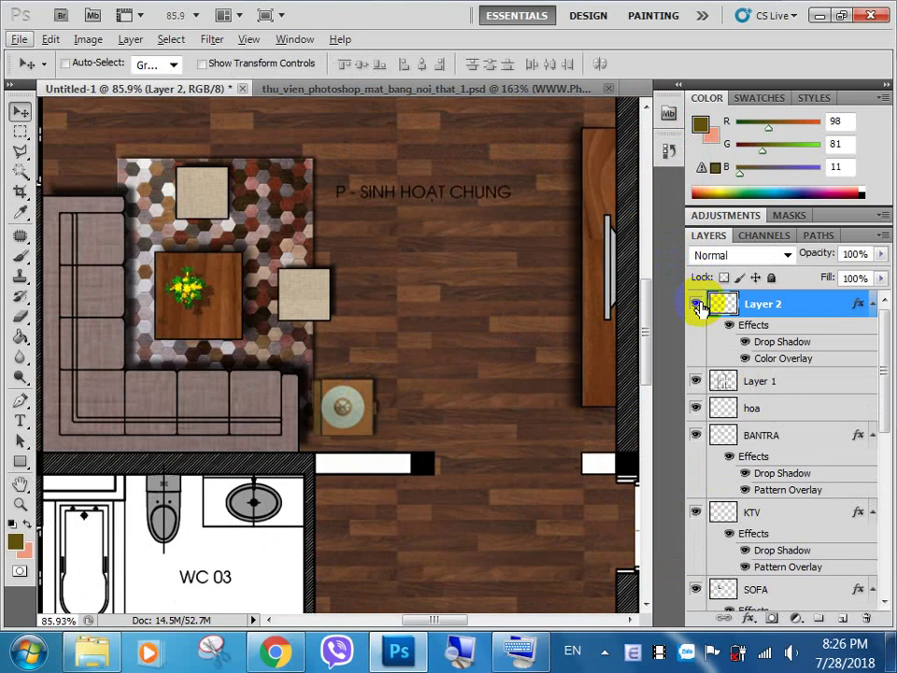
click(746, 358)
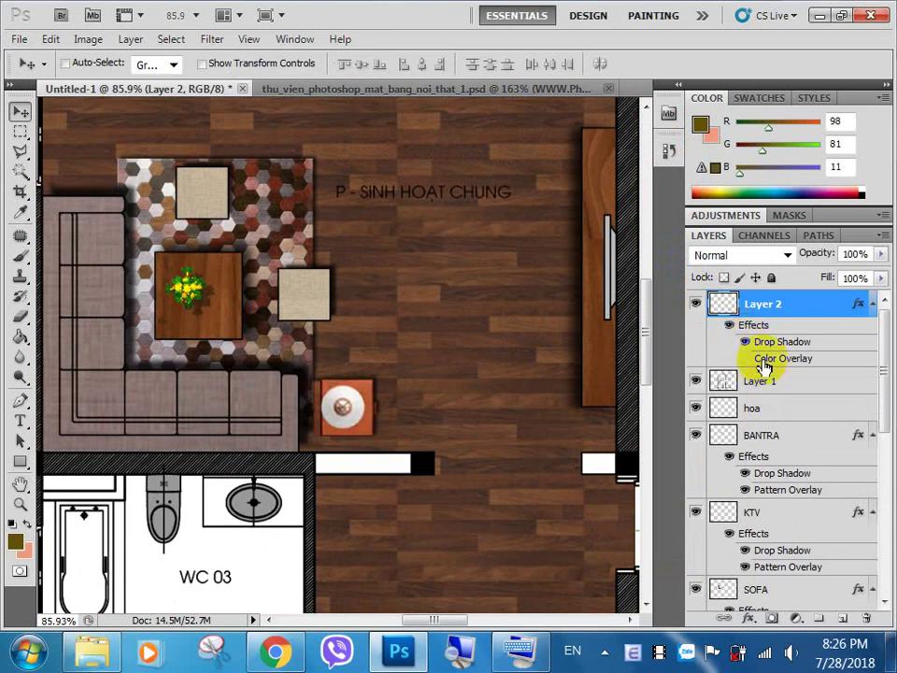
double_click(771, 361)
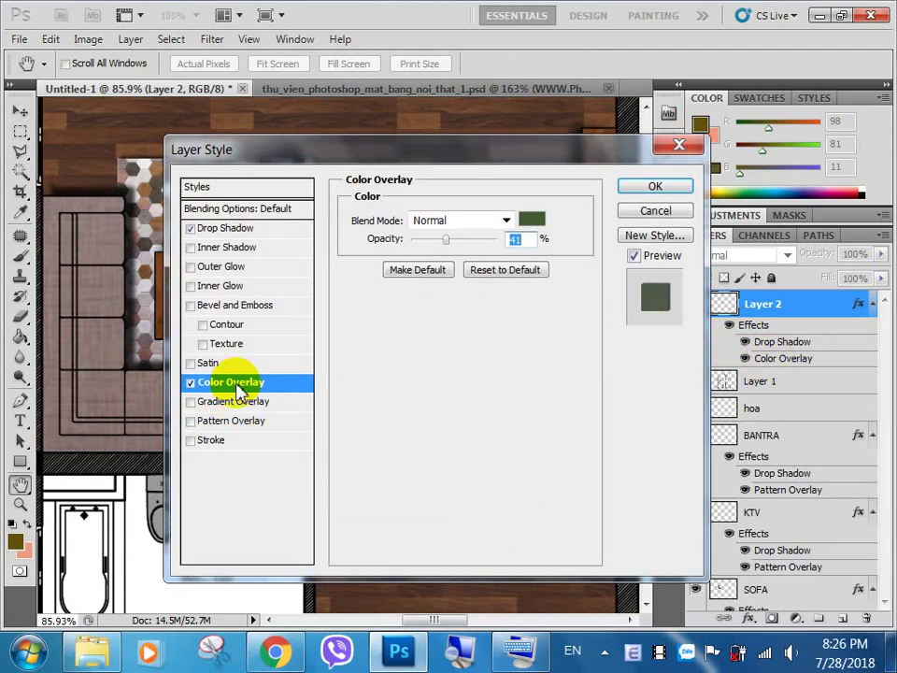
click(631, 192)
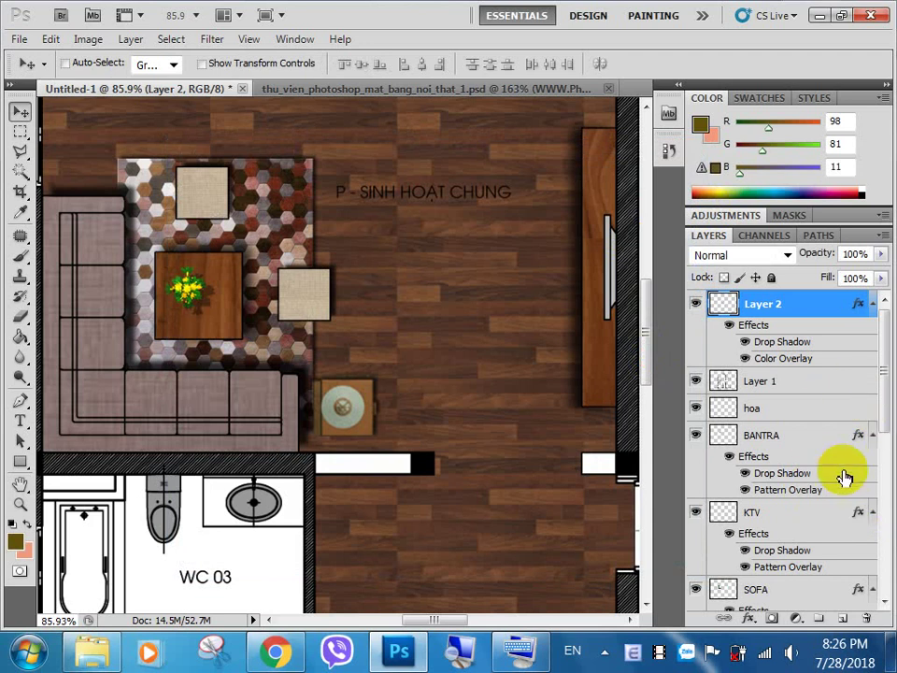
scroll(346, 400, down, 2)
scroll(352, 390, up, 1)
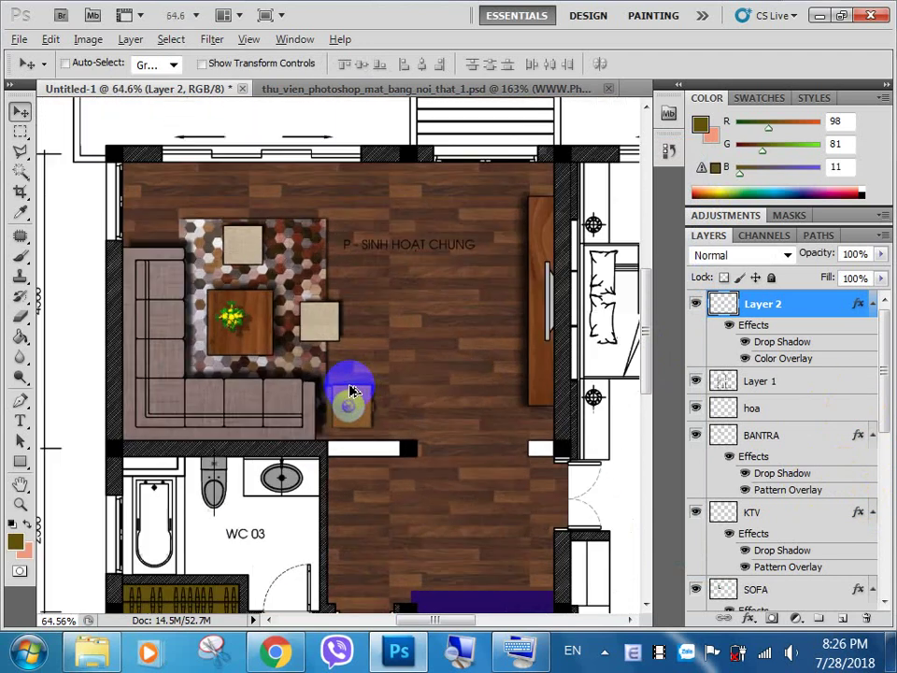
scroll(352, 390, up, 1)
drag(352, 391, 405, 416)
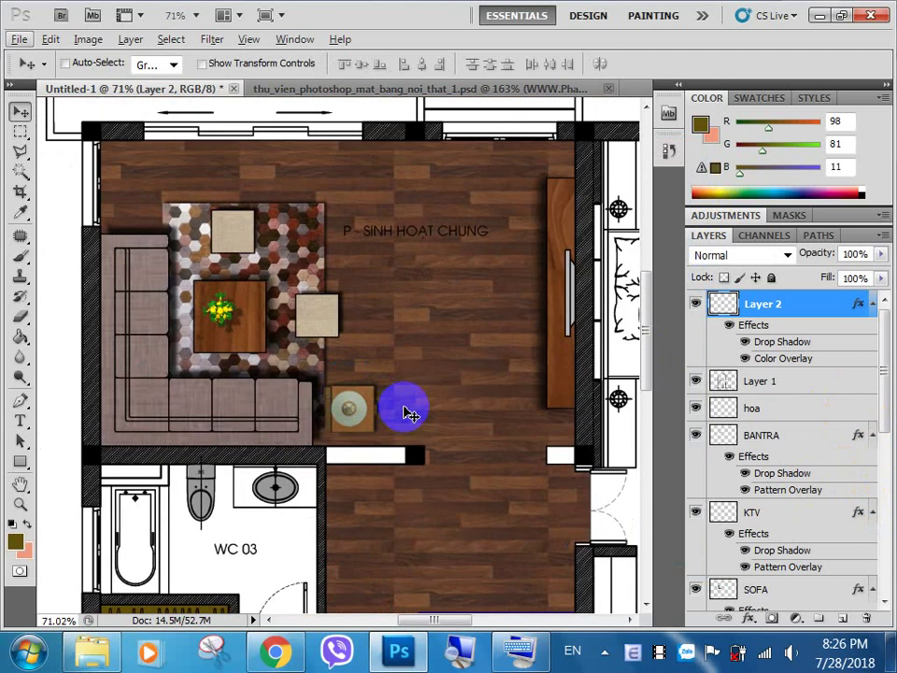
scroll(326, 275, down, 2)
scroll(120, 180, up, 2)
scroll(203, 205, up, 1)
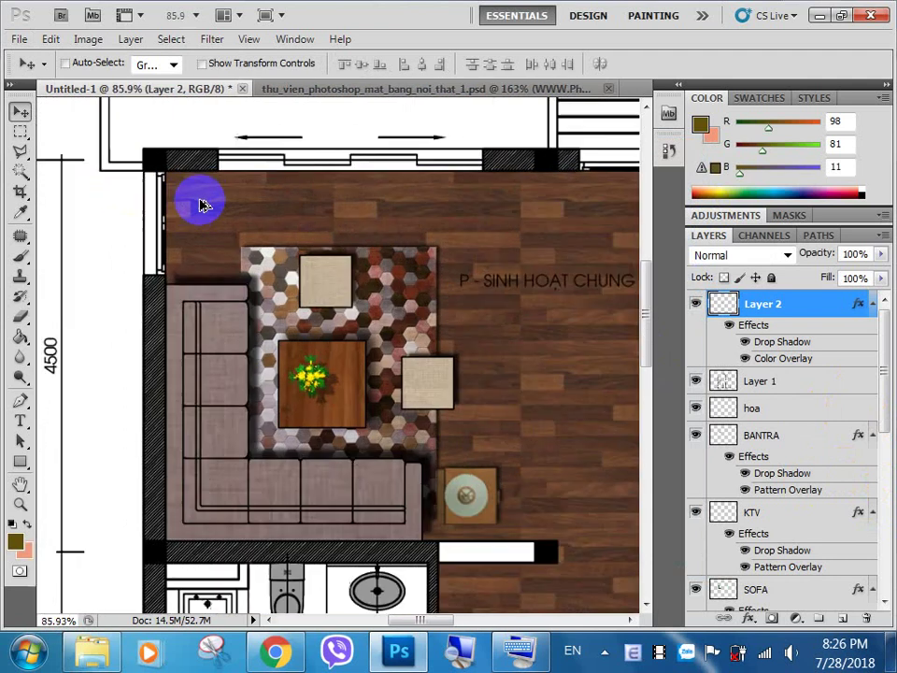
click(168, 211)
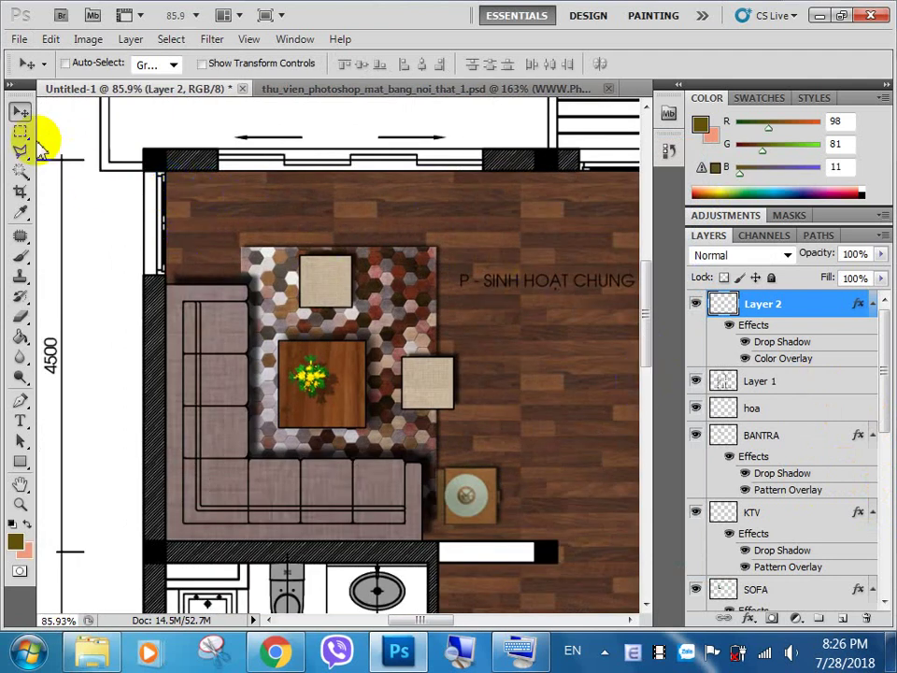
Add a new layer named 'anh sang' and outline the upper-left living-room floor as a polygonal selection.
click(846, 622)
text(anh sang)
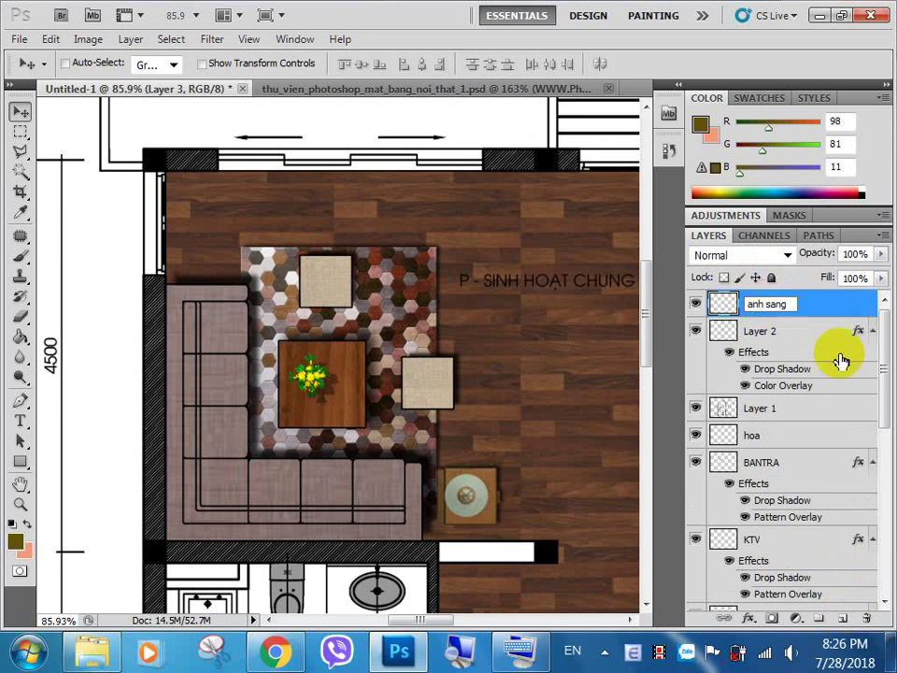
click(491, 416)
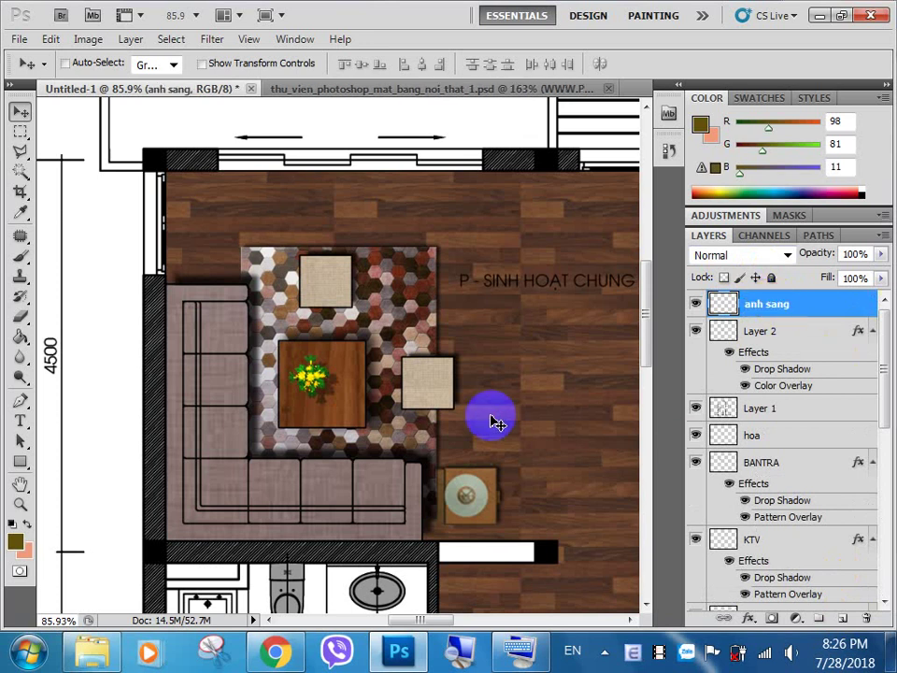
click(19, 150)
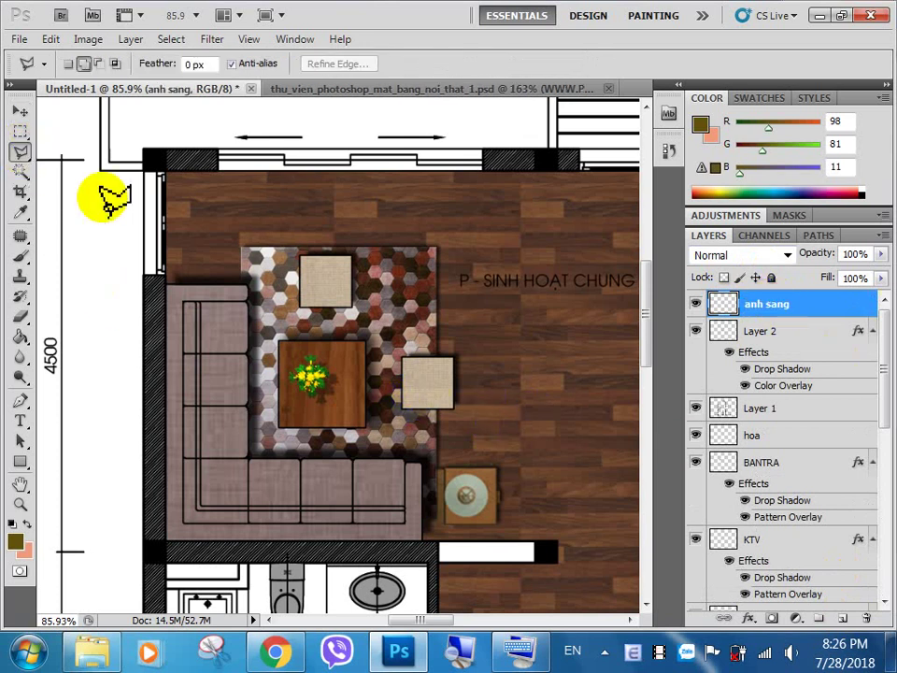
click(196, 183)
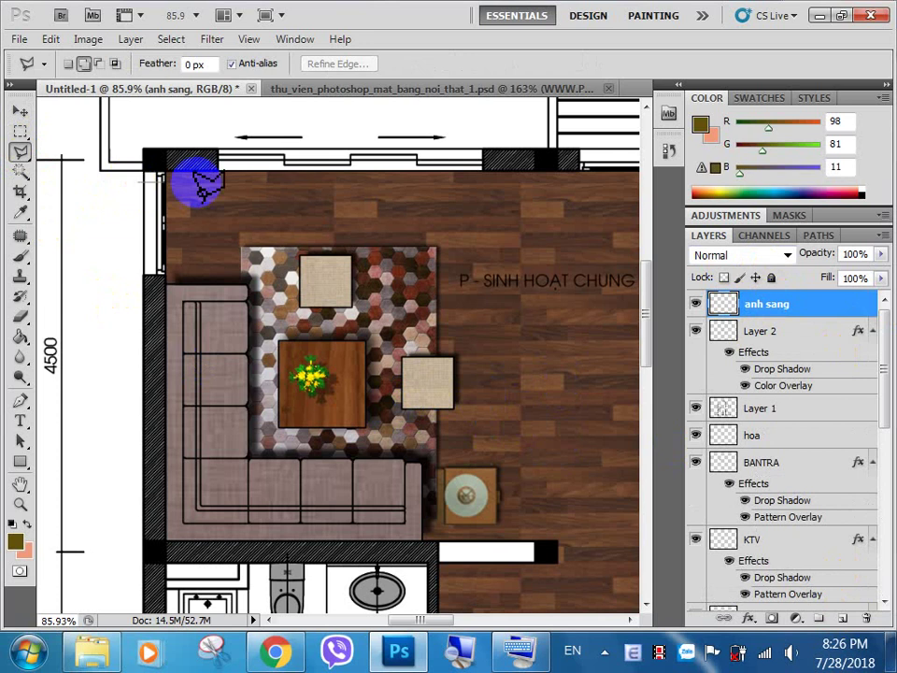
click(383, 187)
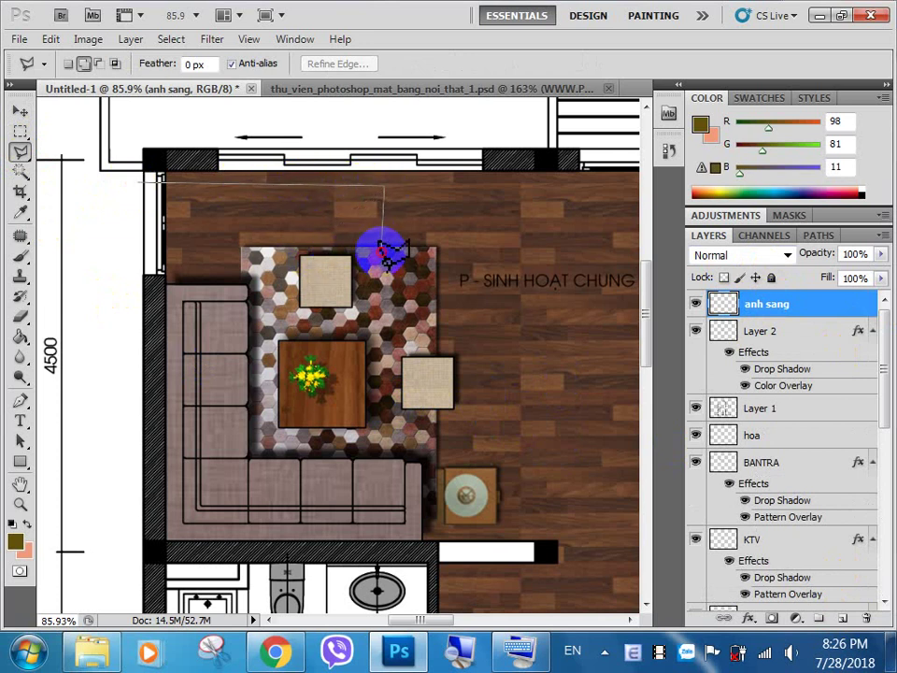
click(224, 277)
click(119, 266)
click(117, 201)
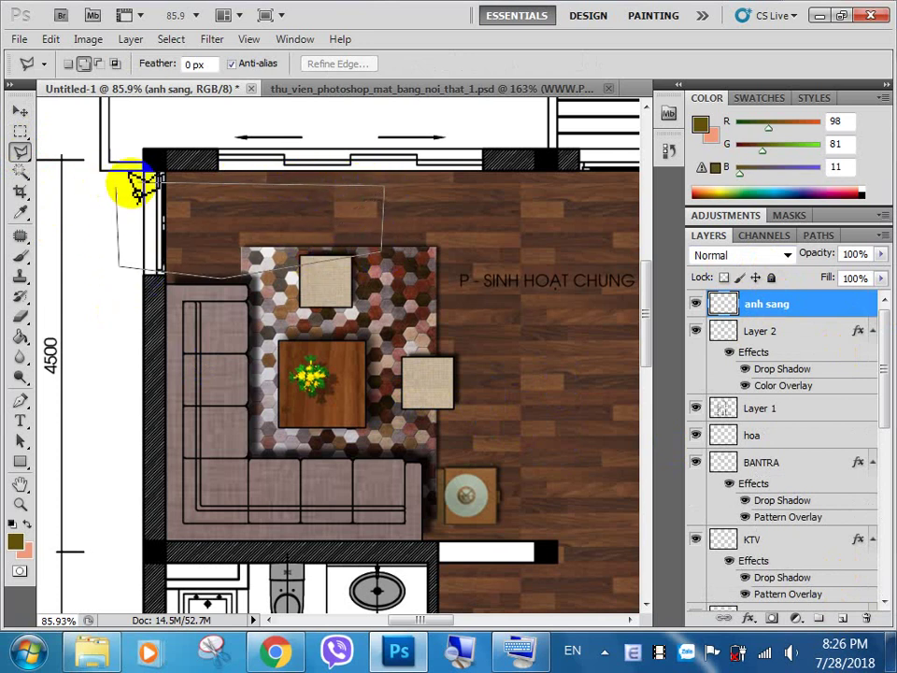
click(149, 182)
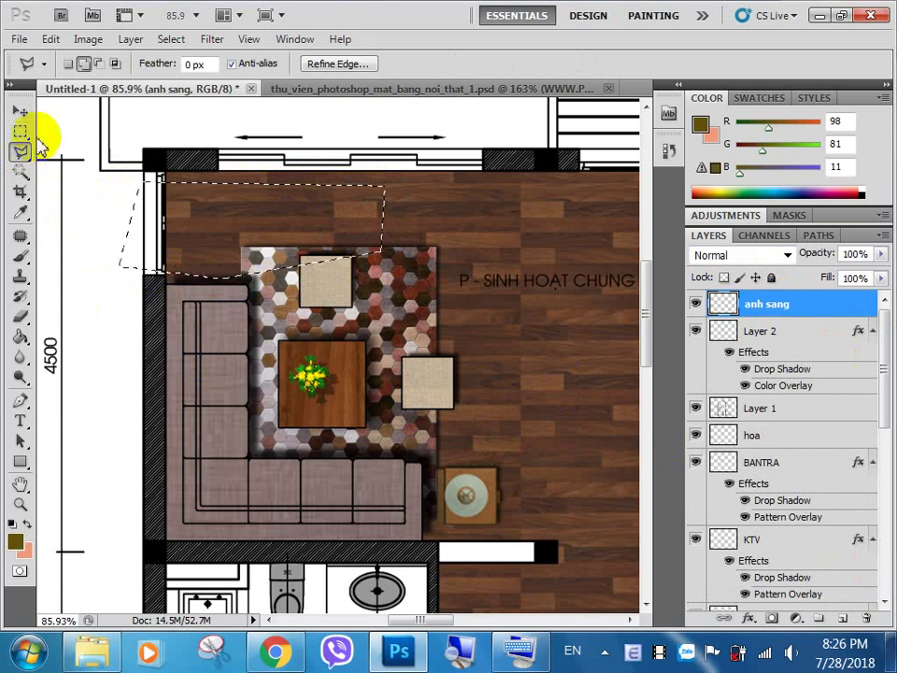
Subtract the area left of the wall from the selection using rectangular marquees.
click(99, 63)
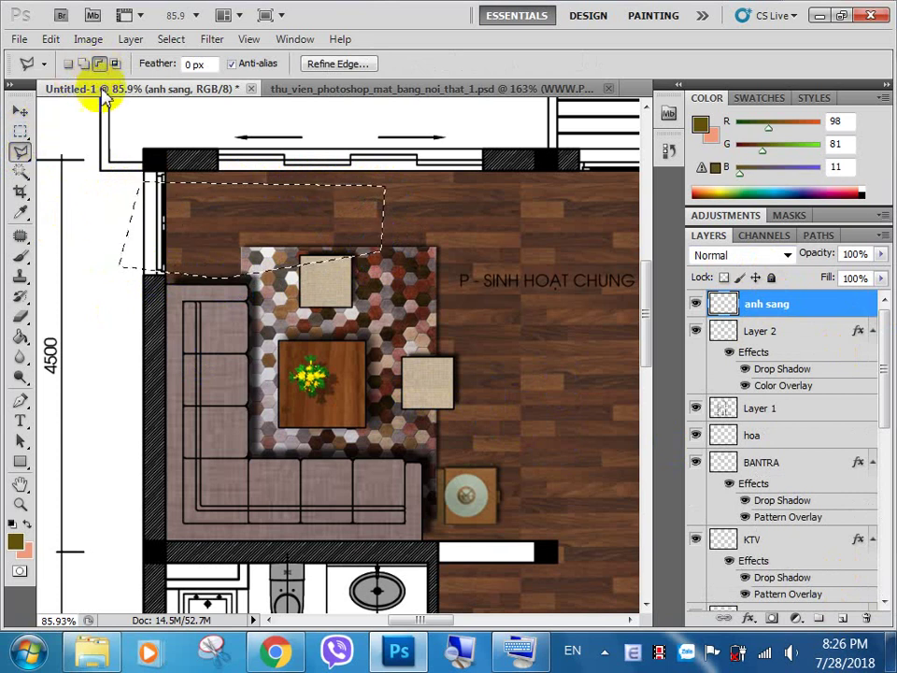
click(19, 131)
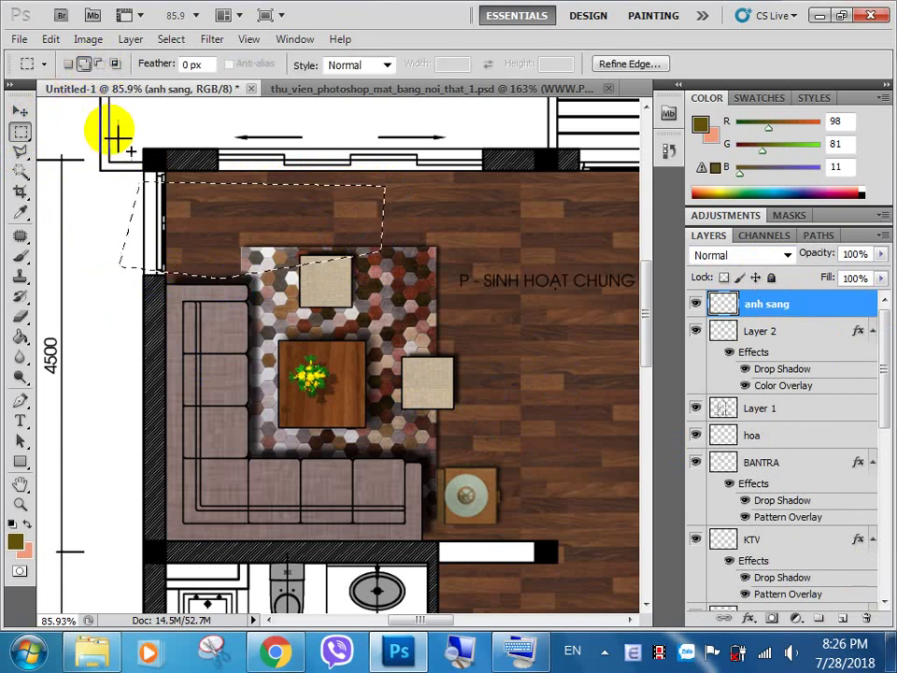
drag(52, 119, 87, 173)
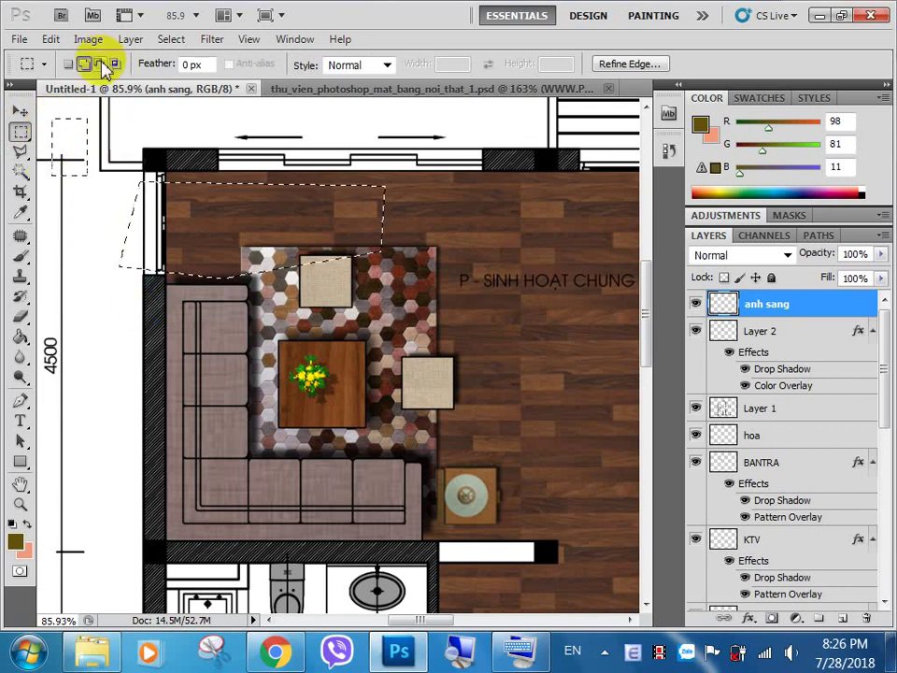
drag(45, 114, 166, 339)
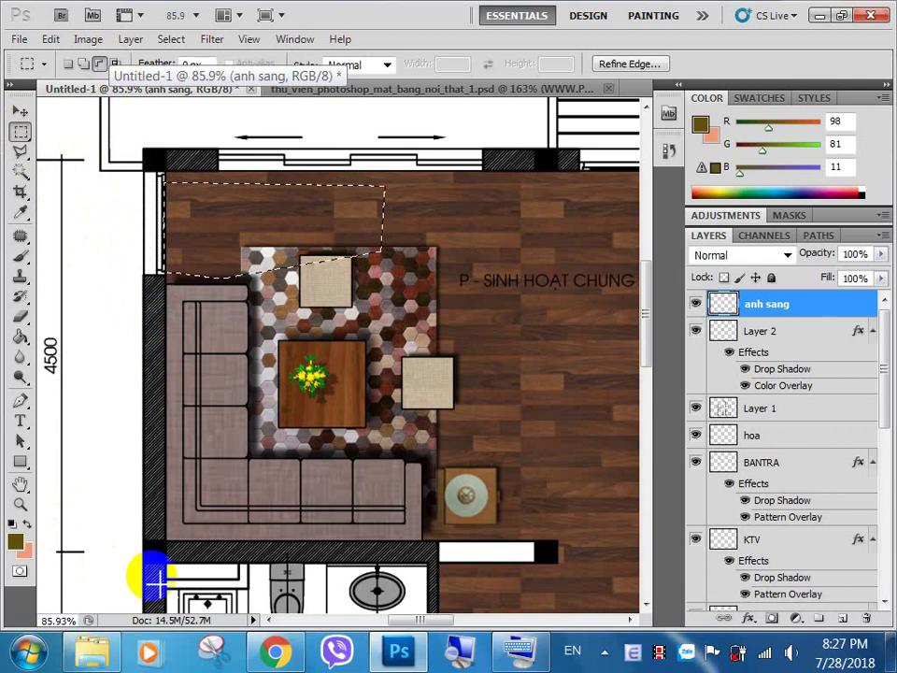
drag(101, 148, 172, 345)
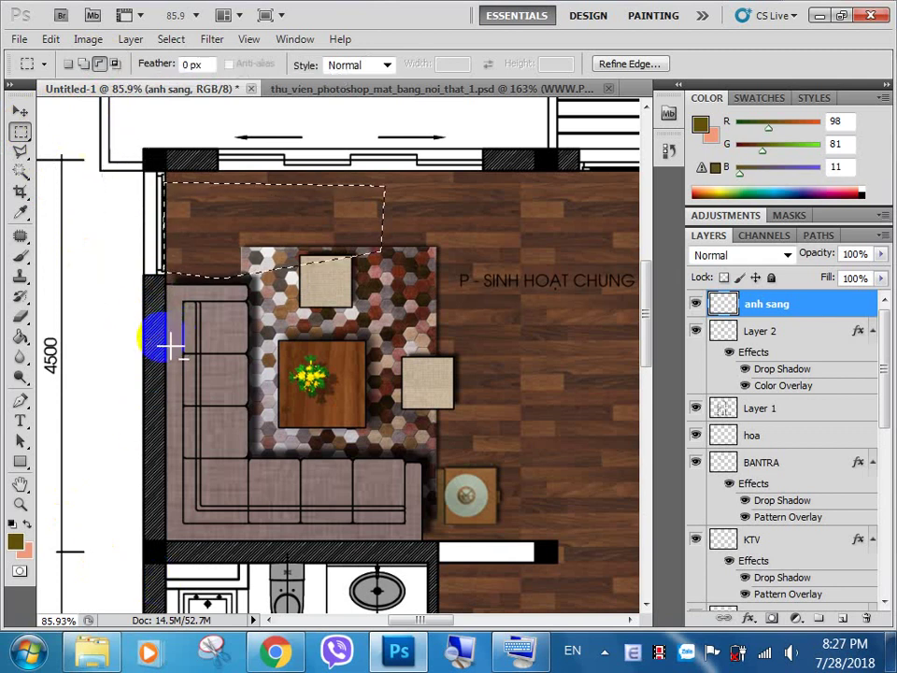
Feather the floor-corner selection by 20 pixels, retrying after the 100-pixel warning.
right_click(280, 222)
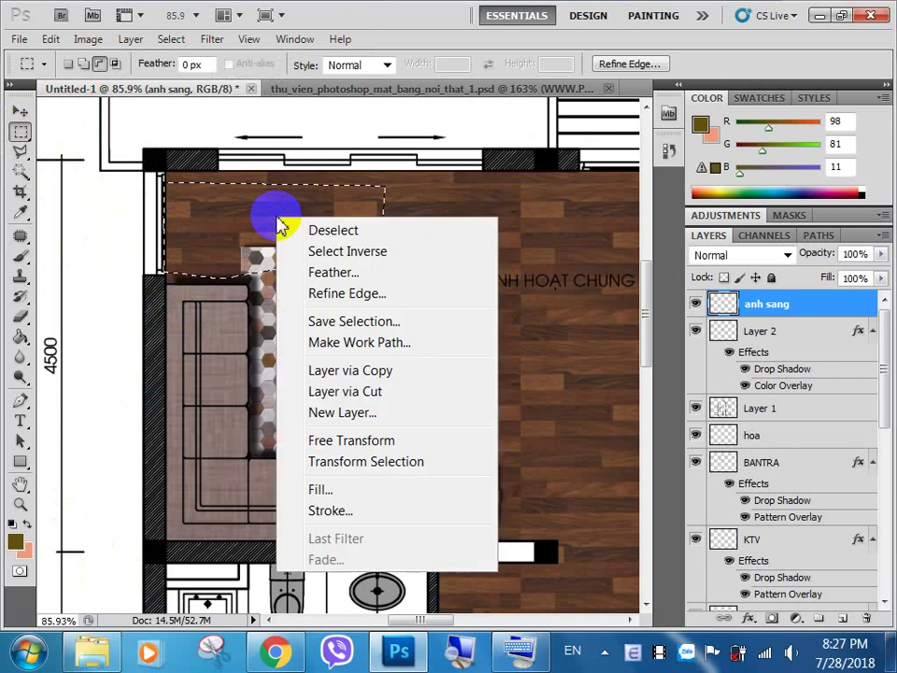
click(350, 270)
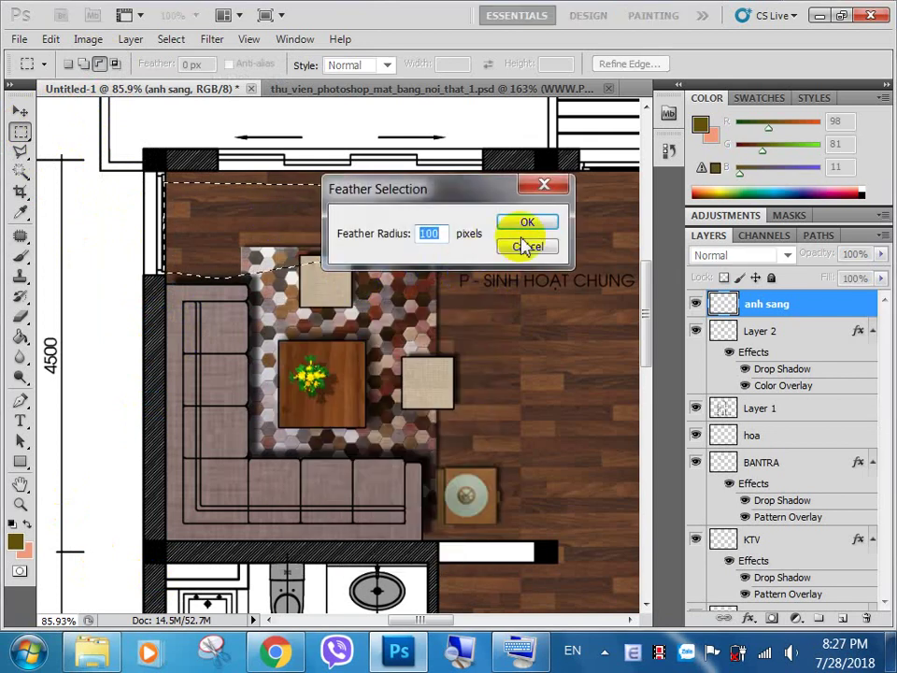
click(526, 225)
click(446, 259)
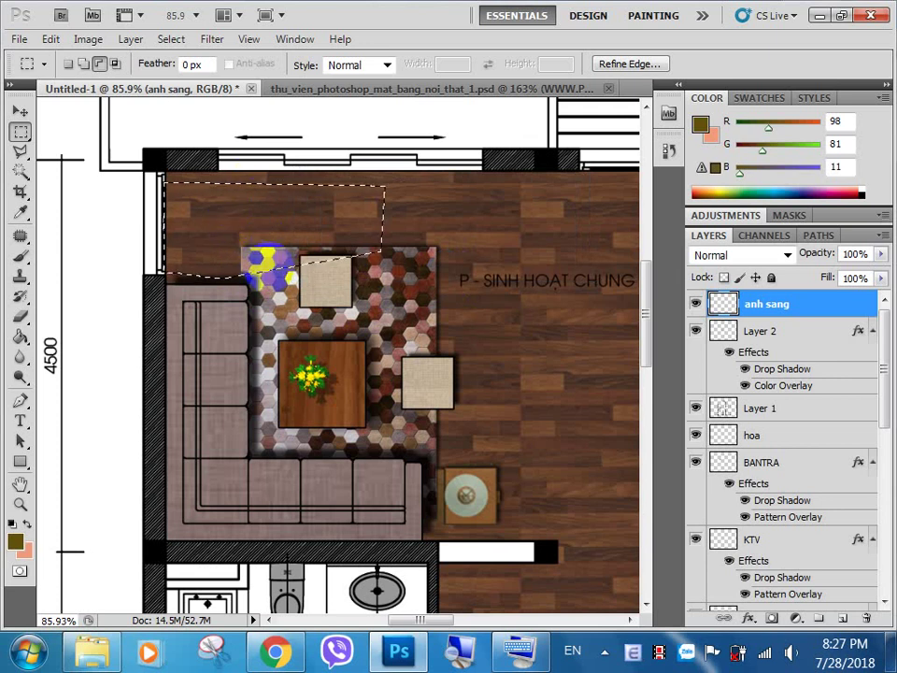
right_click(257, 245)
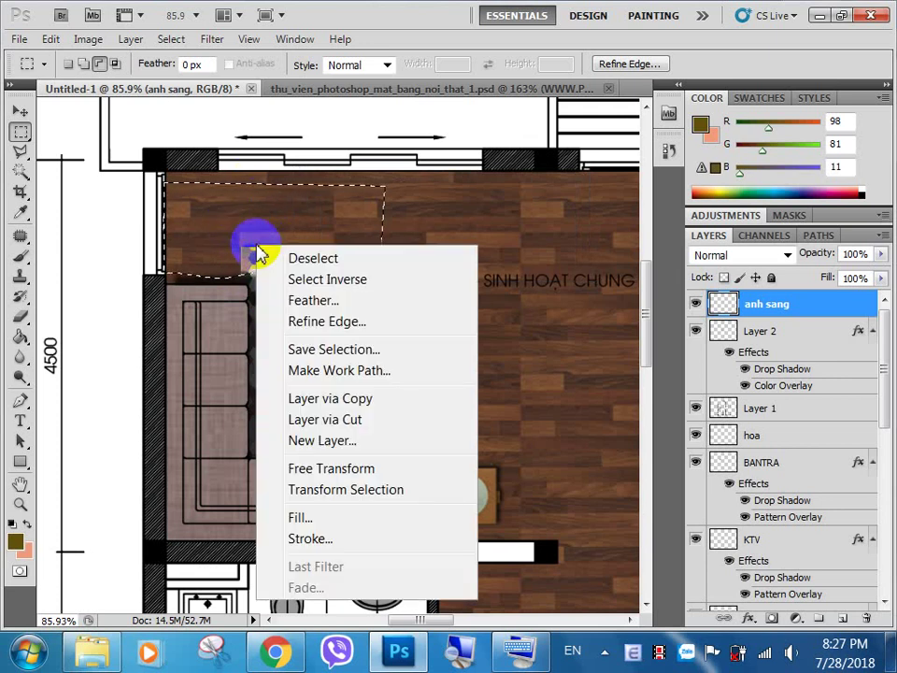
click(314, 300)
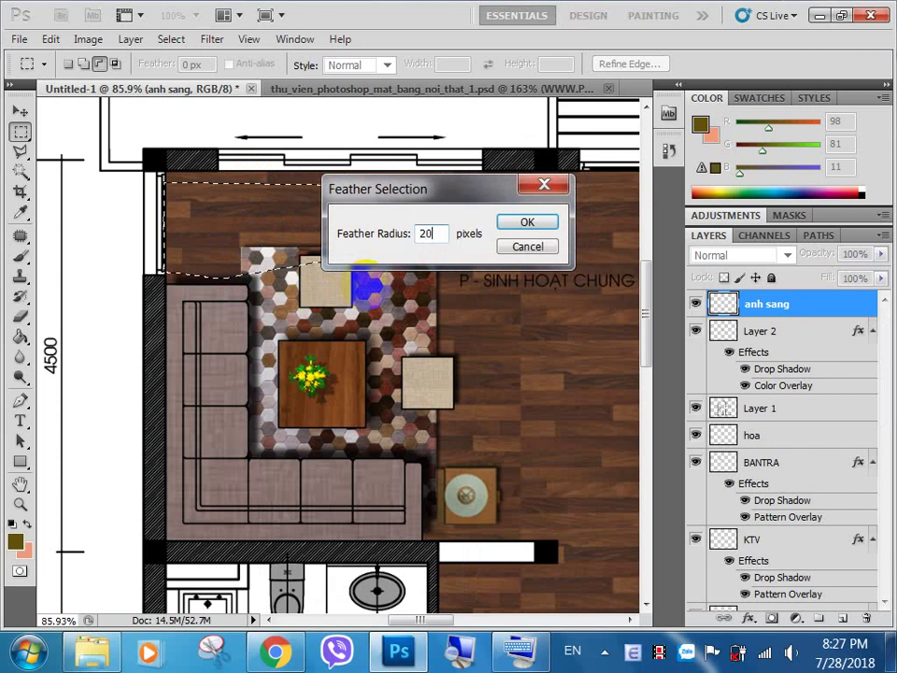
click(517, 224)
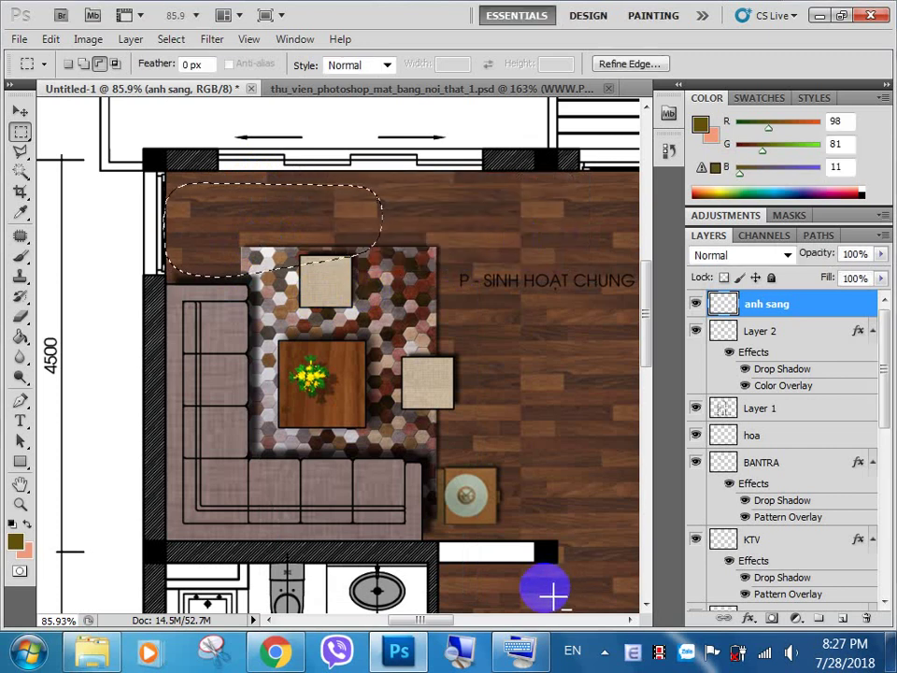
Set the background colour to a light tan sampled from the wood floor.
click(19, 110)
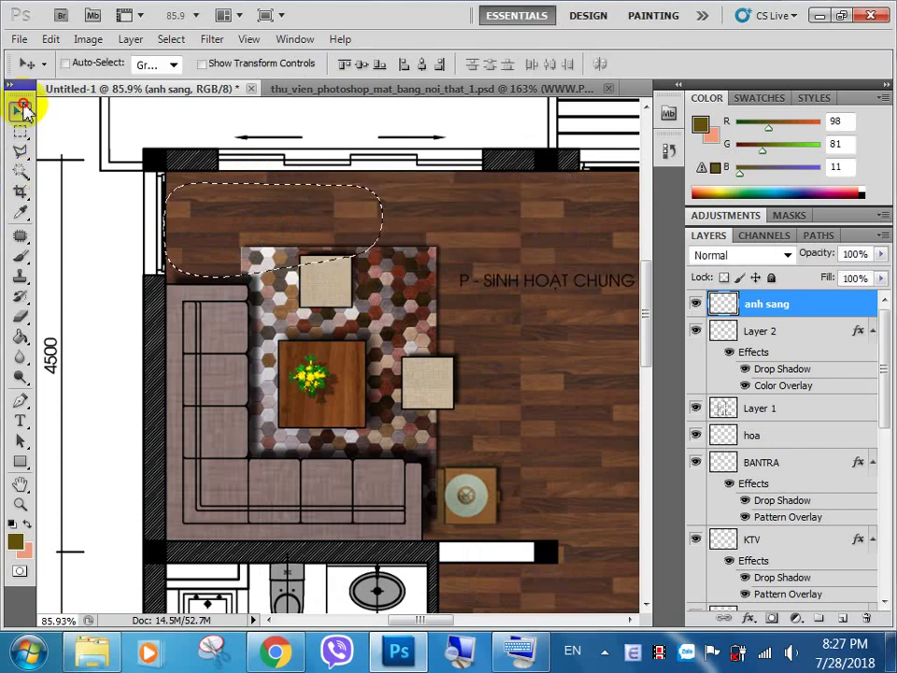
key(Right)
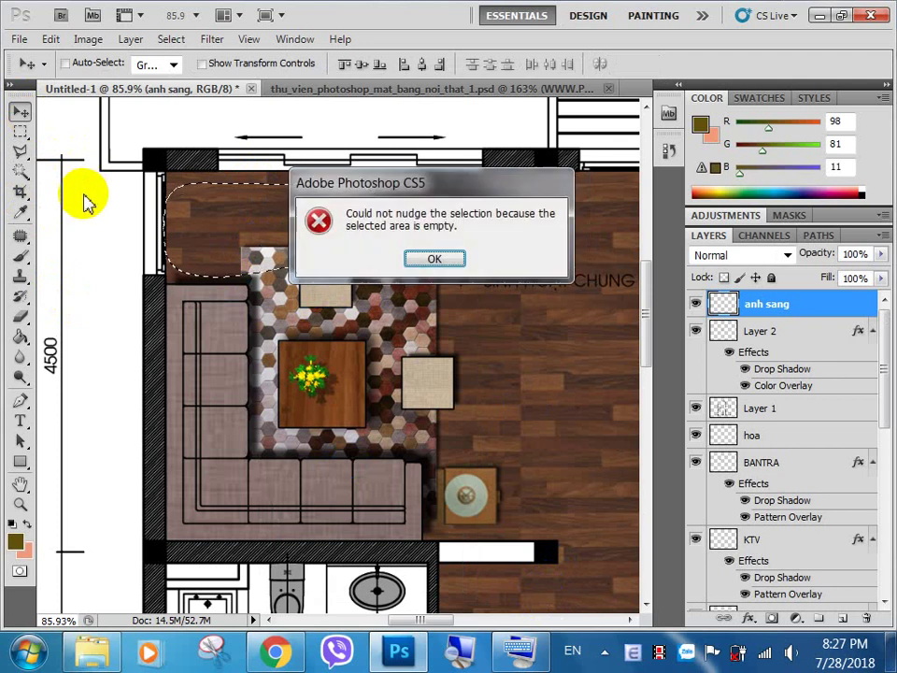
click(433, 258)
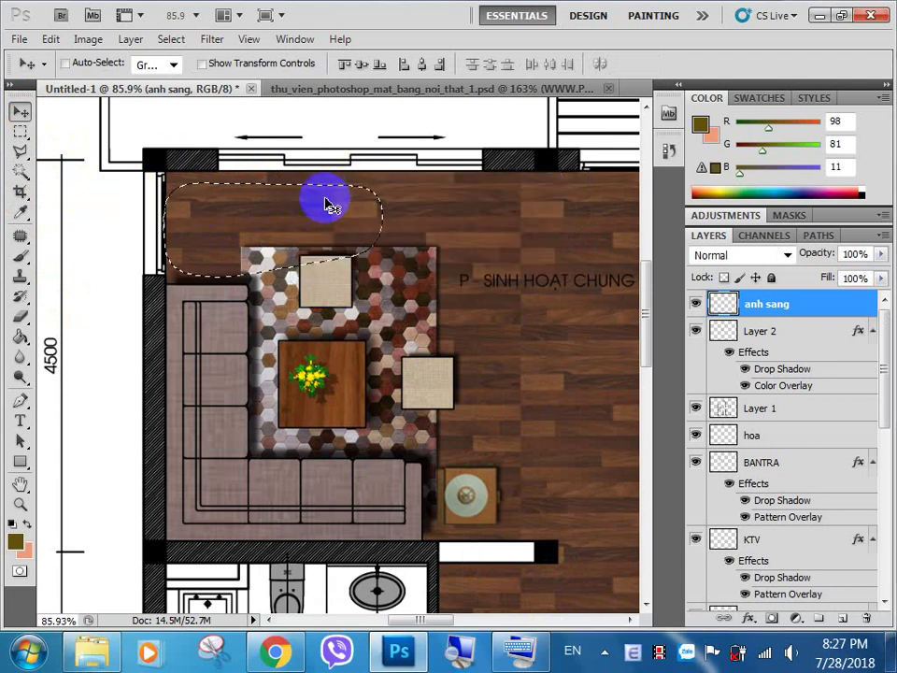
click(22, 549)
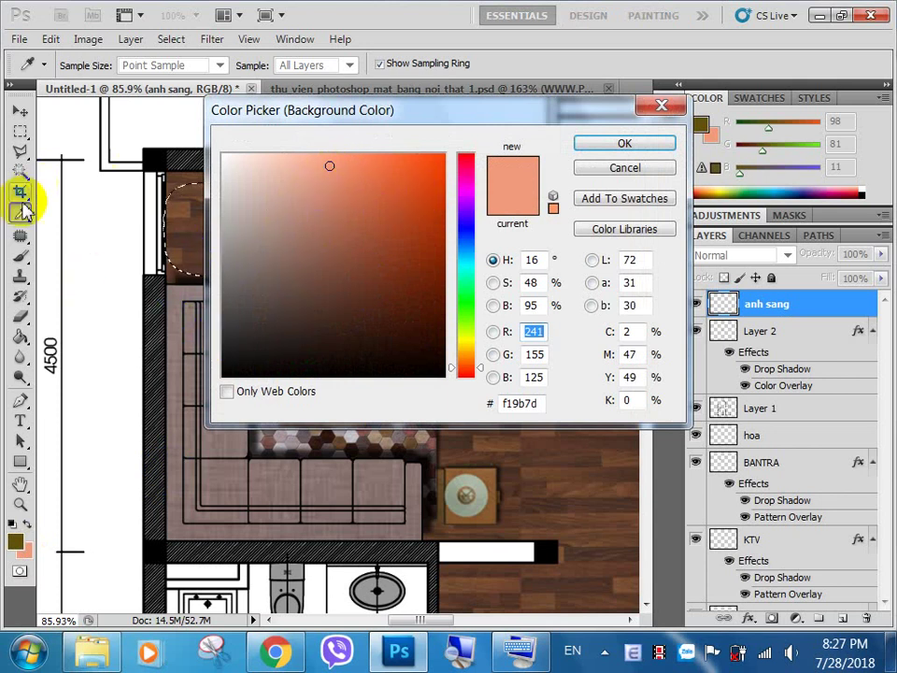
click(185, 208)
click(352, 275)
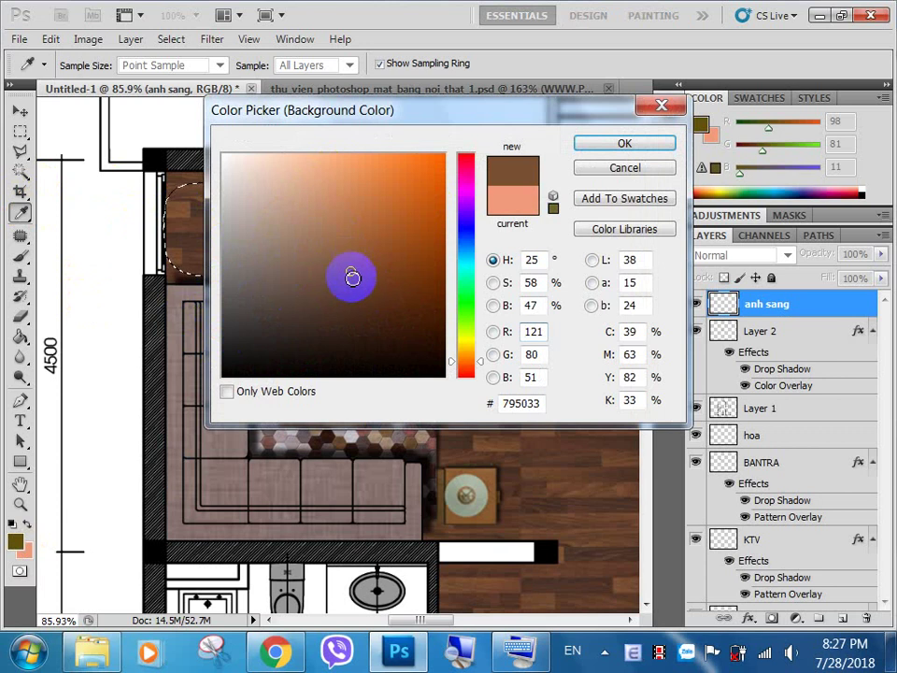
drag(350, 271, 313, 226)
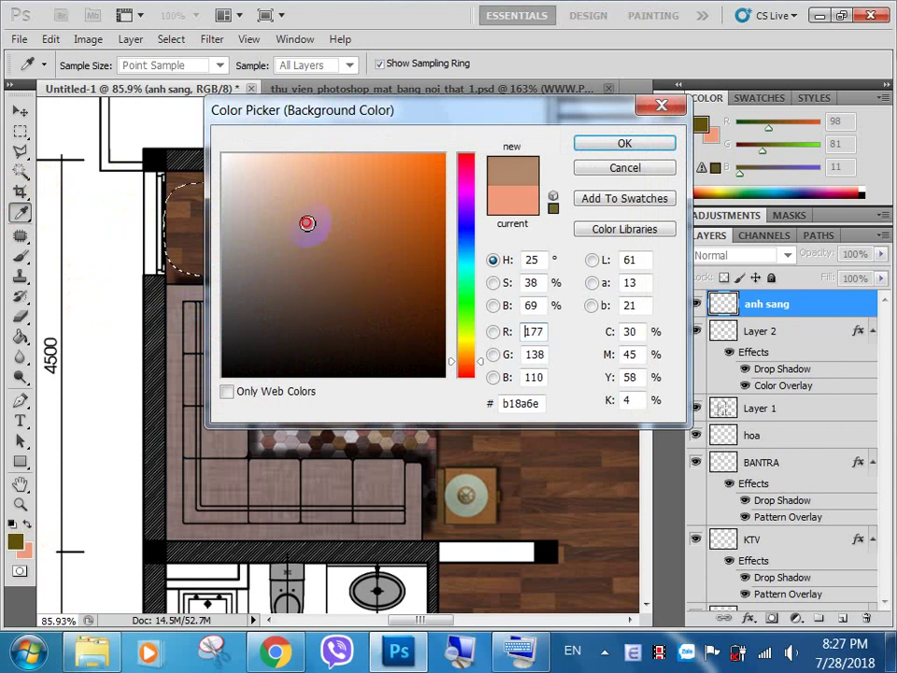
click(621, 145)
Fill the feathered selection with the tan #b18a6e and deselect.
key(v)
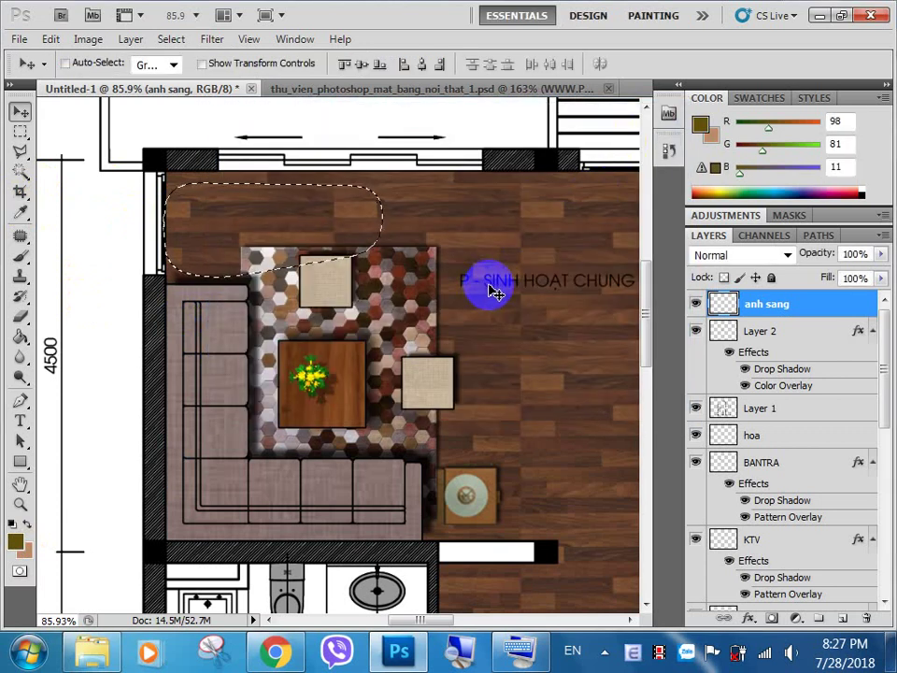
key(ctrl+BackSpace)
click(18, 112)
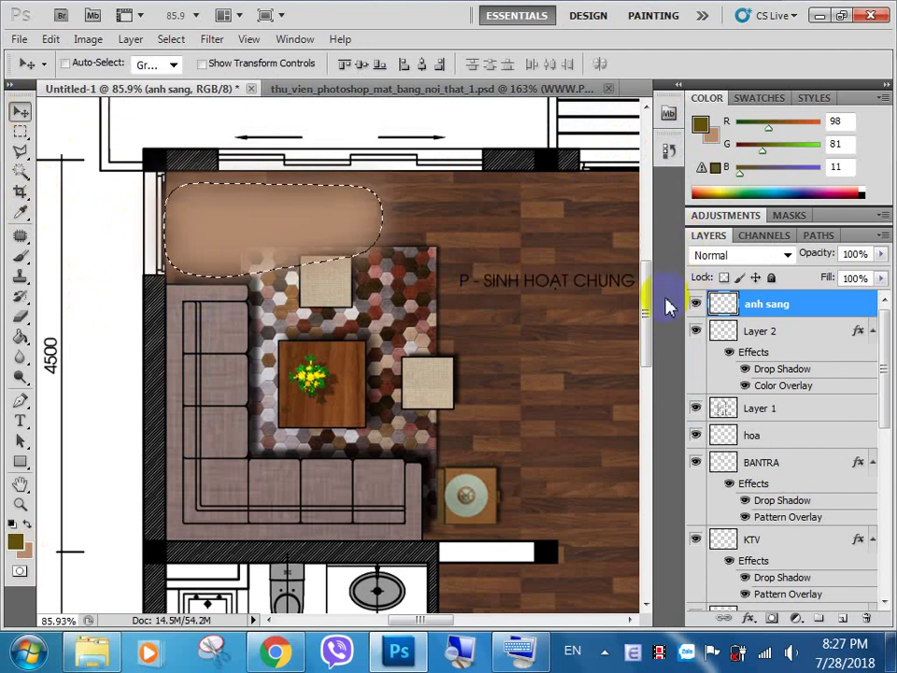
key(ctrl+d)
key(ctrl+f)
Drag the tan glow left against the wall and lower the anh sang layer's opacity to 48%.
click(485, 295)
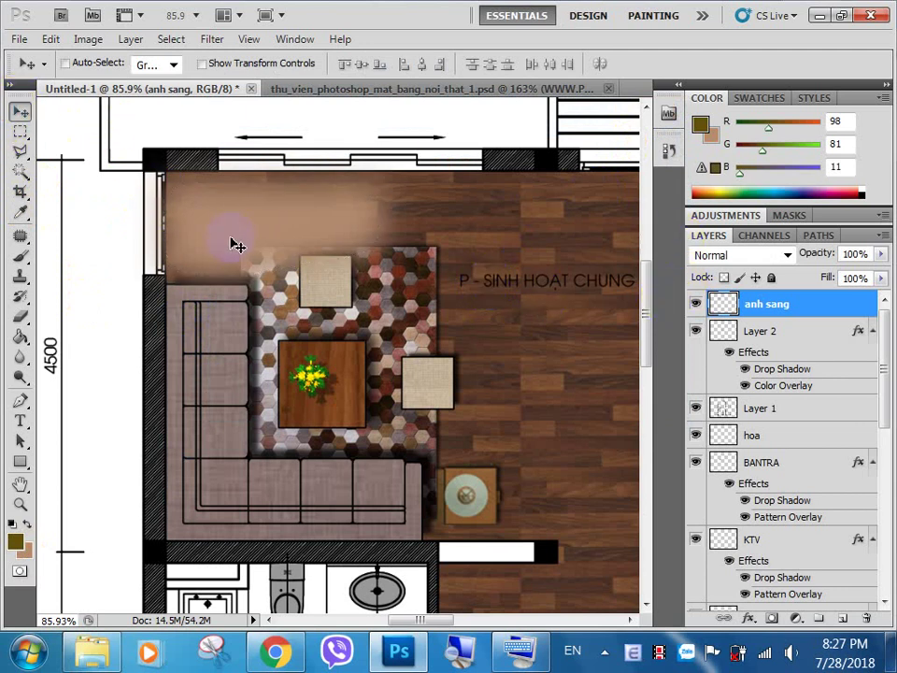
drag(236, 244, 196, 230)
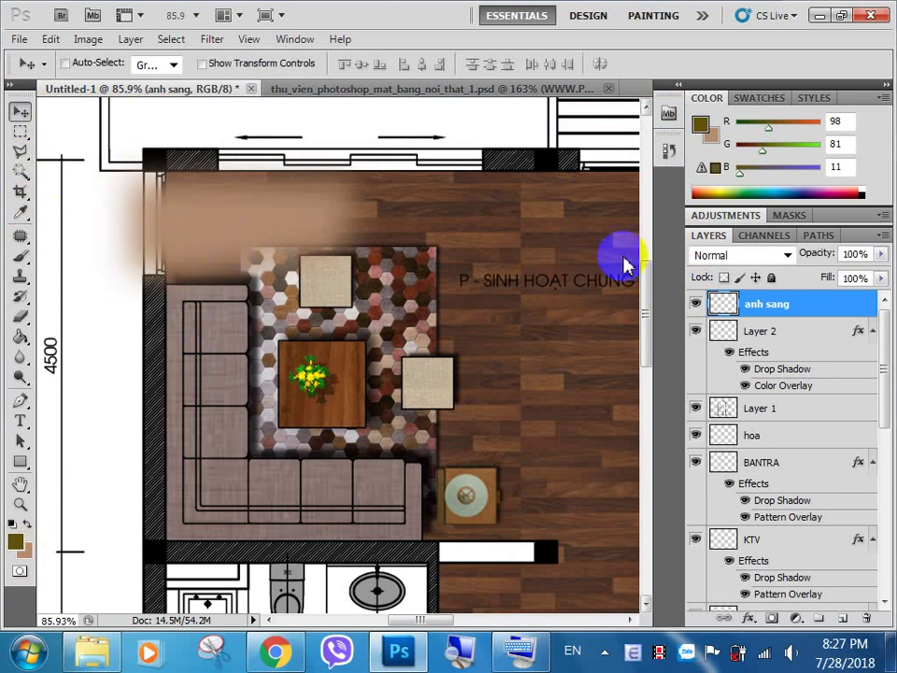
click(771, 312)
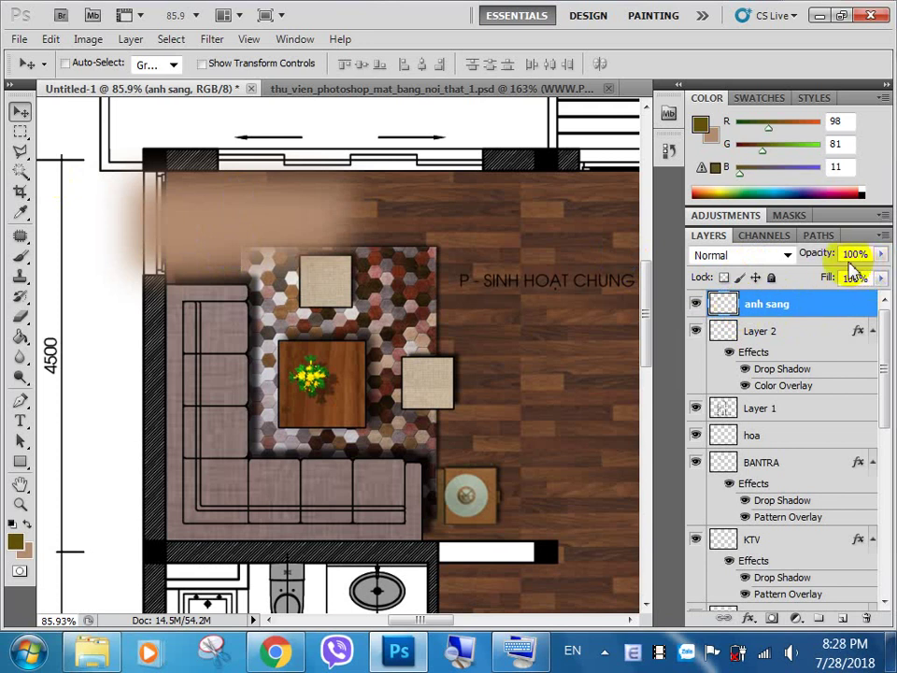
click(881, 255)
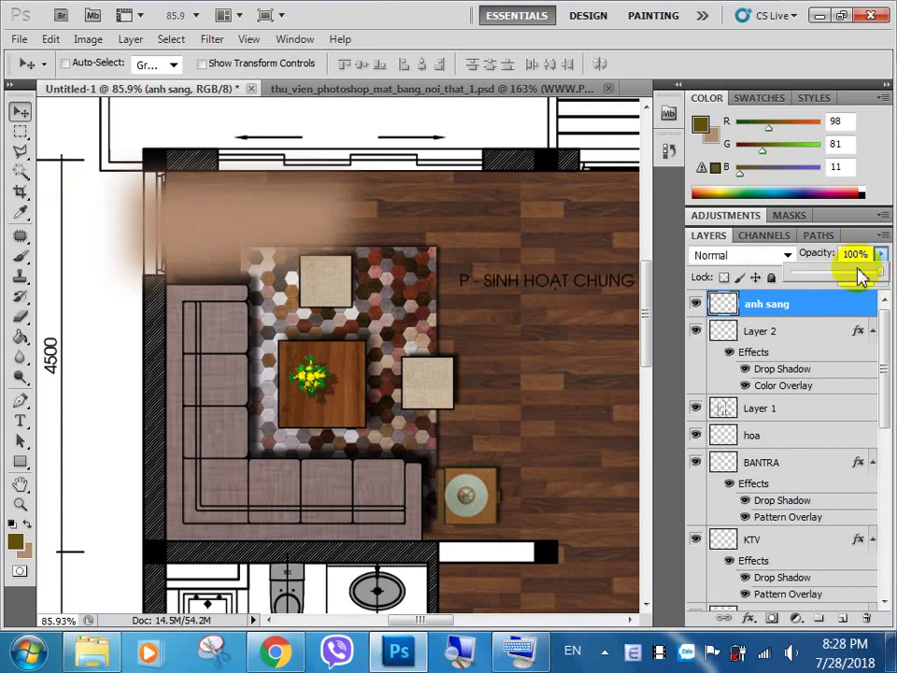
drag(869, 277, 829, 277)
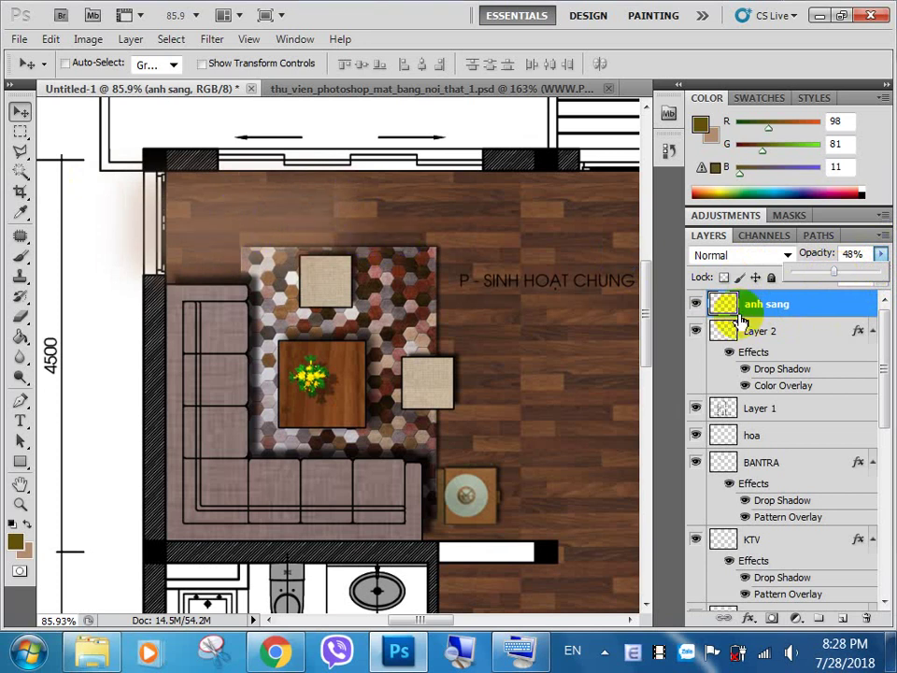
click(20, 131)
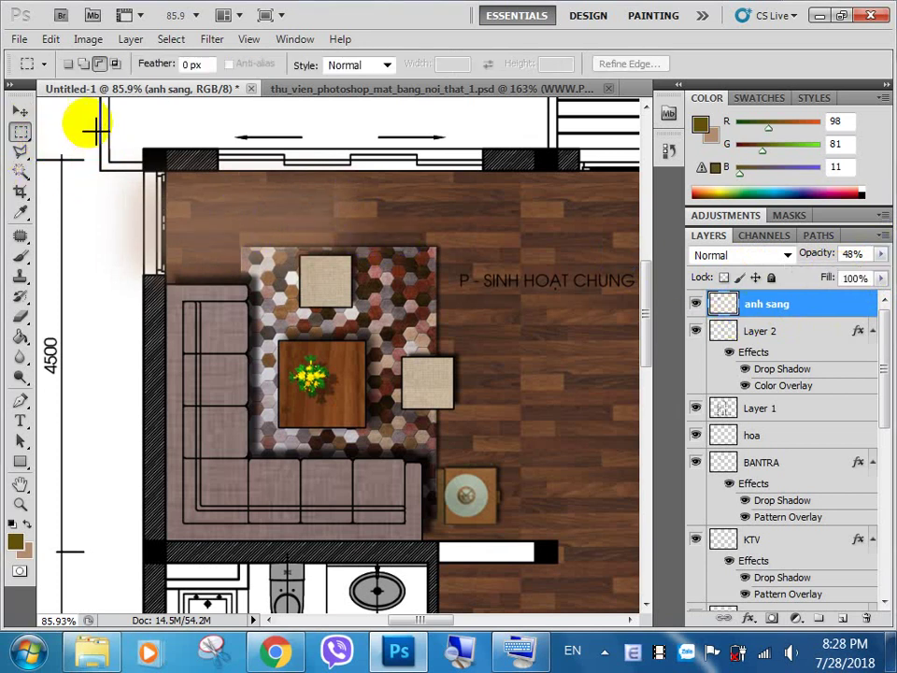
mouse_move(80, 118)
mouse_down()
mouse_move(171, 320)
mouse_move(164, 333)
mouse_up()
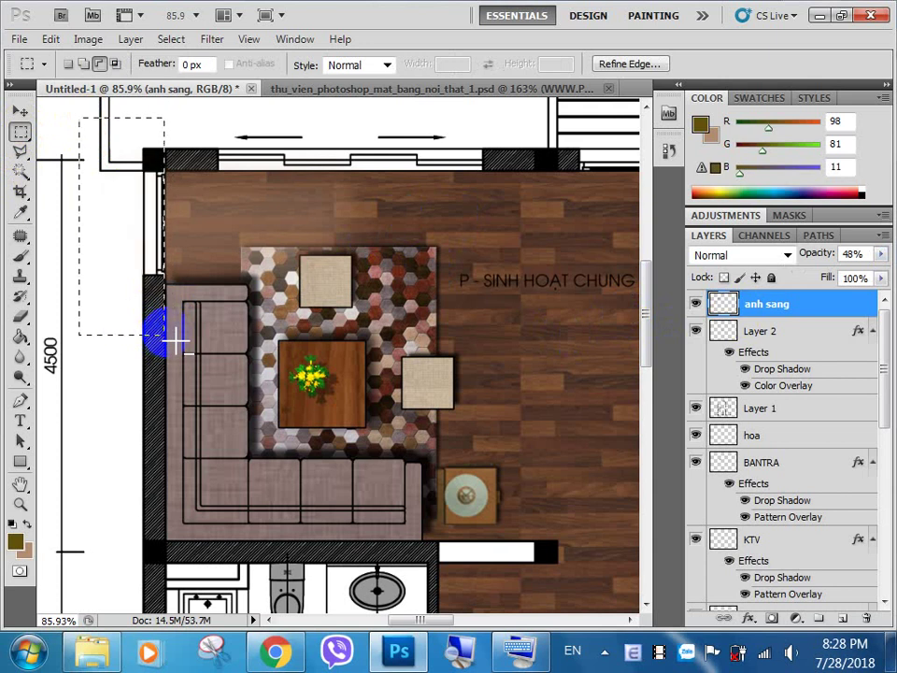
click(158, 325)
scroll(211, 265, down, 2)
scroll(212, 266, down, 2)
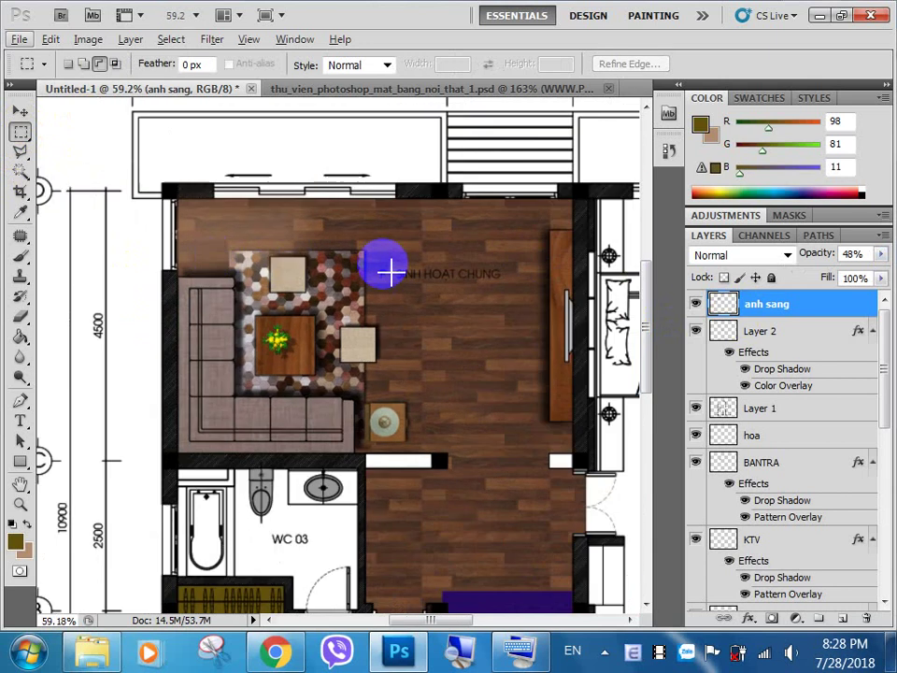
click(695, 303)
click(696, 305)
click(696, 306)
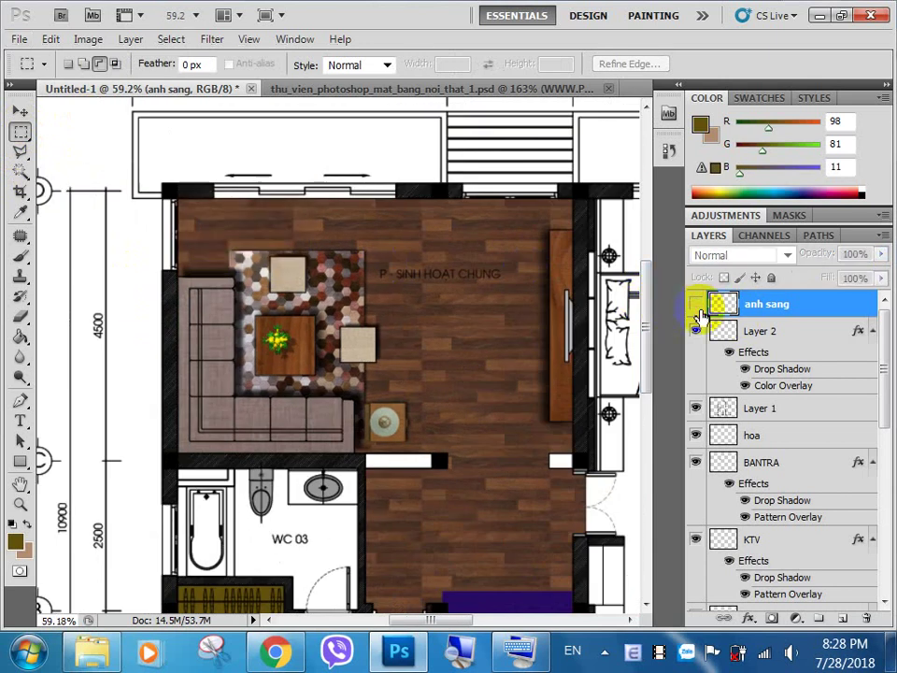
click(696, 306)
click(696, 306)
click(696, 305)
click(697, 311)
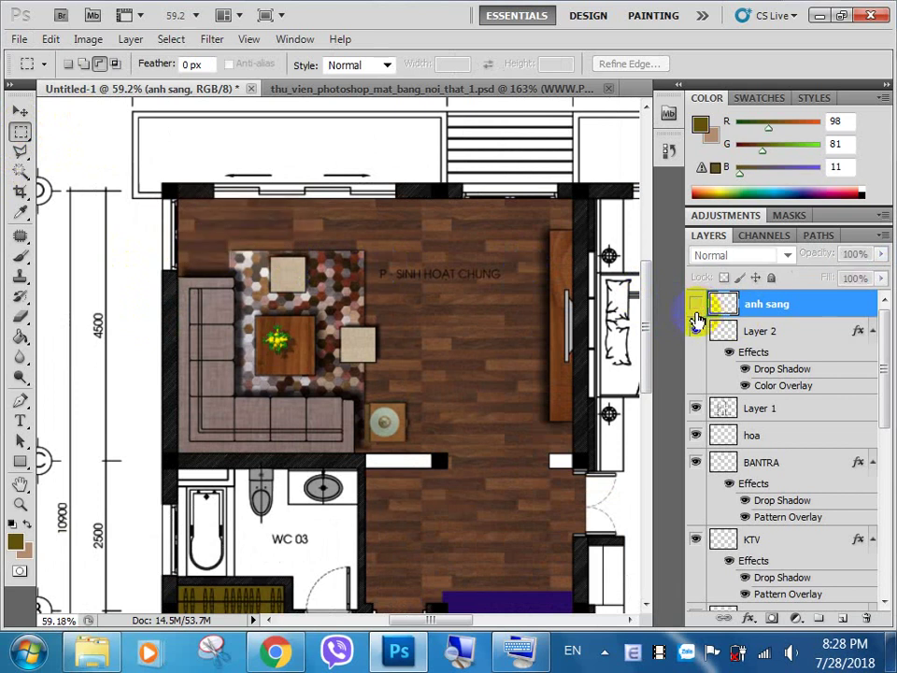
click(697, 311)
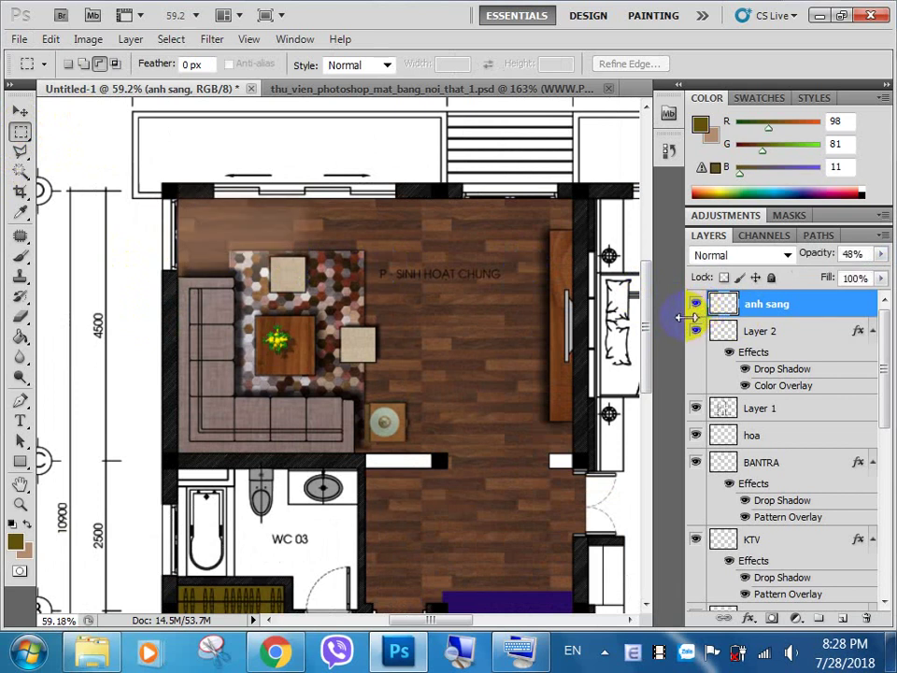
scroll(440, 336, down, 2)
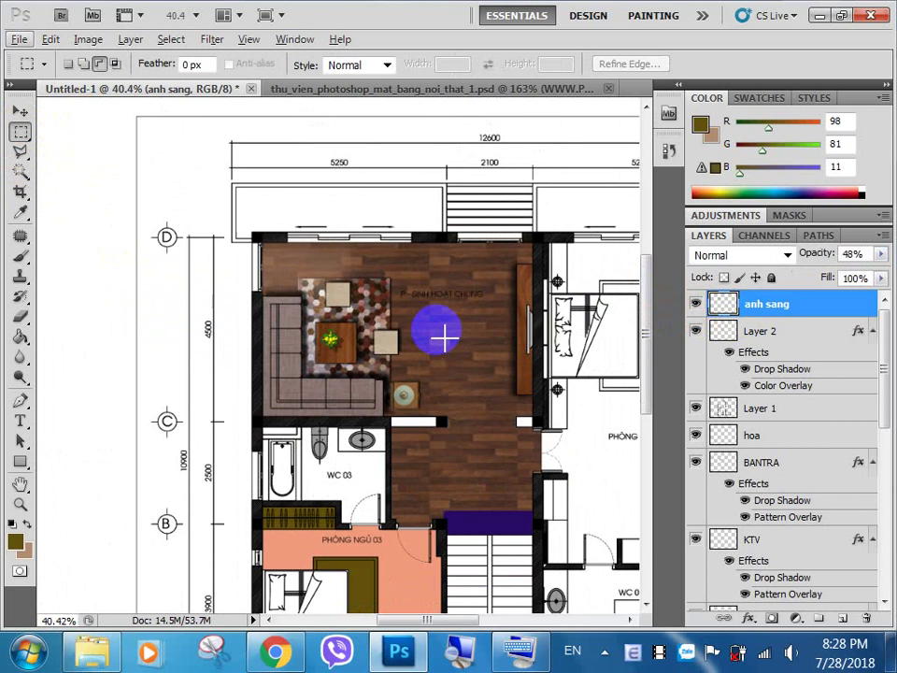
Move the light glow toward the sofa corner and duplicate its layer.
click(20, 111)
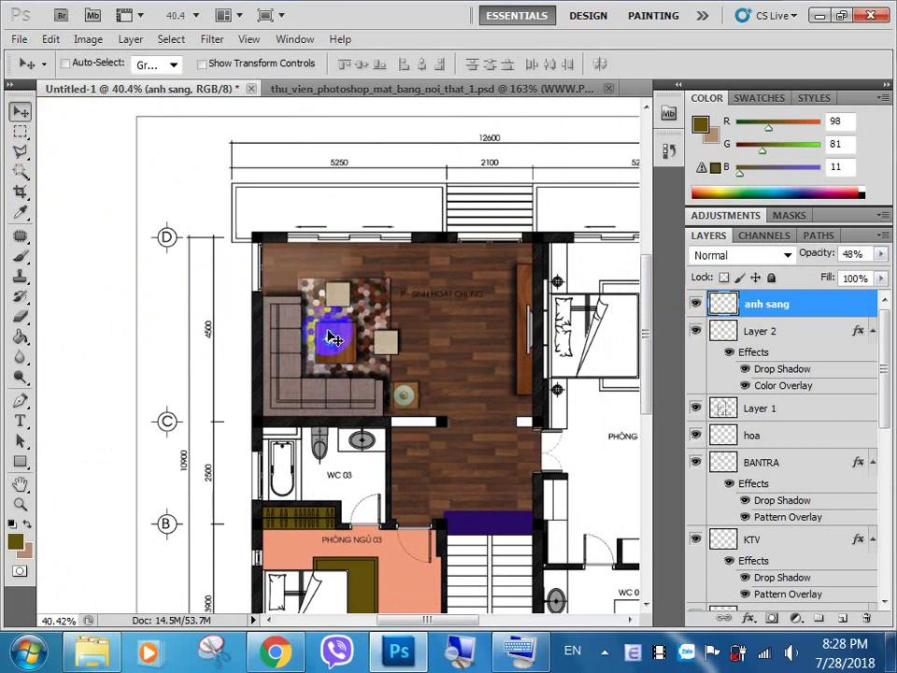
mouse_move(332, 338)
mouse_down()
mouse_move(308, 291)
mouse_move(359, 263)
mouse_move(341, 300)
mouse_up()
key(ctrl+j)
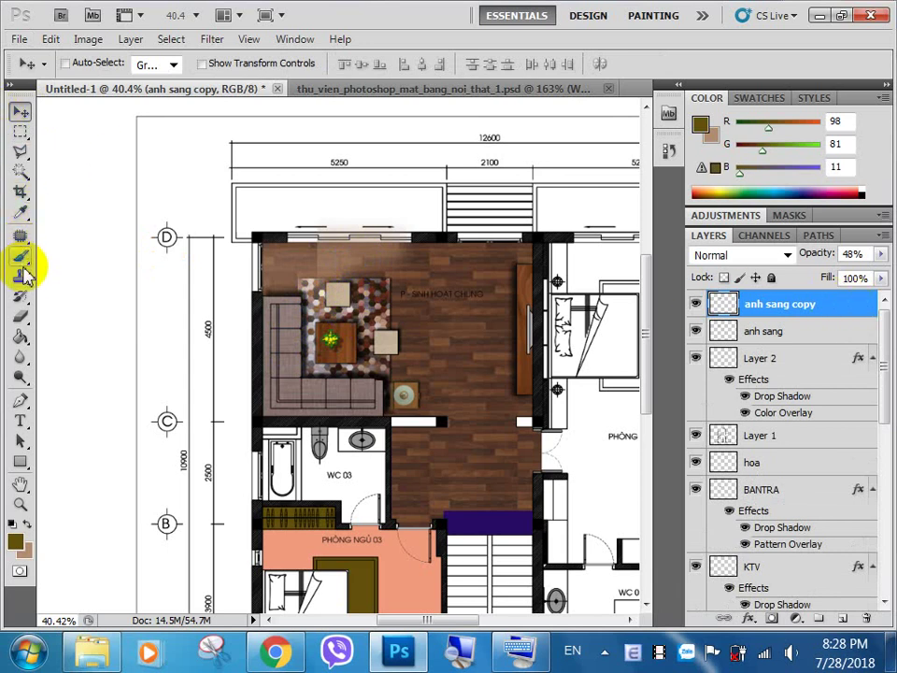
Softly erase parts of the copied glow and move it toward the living room's upper right.
click(20, 315)
drag(240, 251, 311, 269)
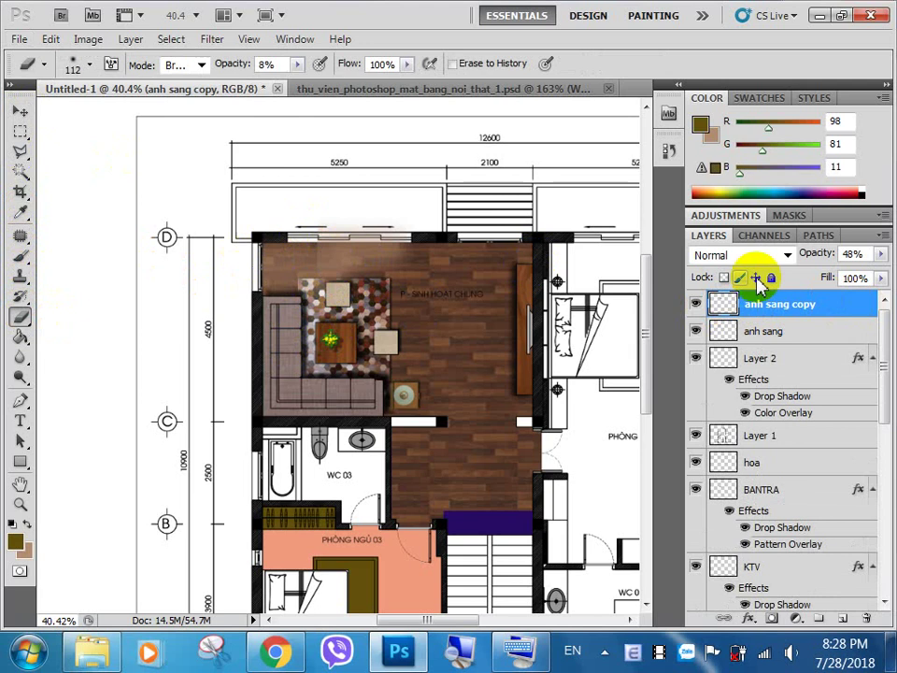
mouse_move(314, 227)
mouse_down()
mouse_move(321, 237)
mouse_move(315, 278)
mouse_move(315, 250)
mouse_move(234, 210)
mouse_up()
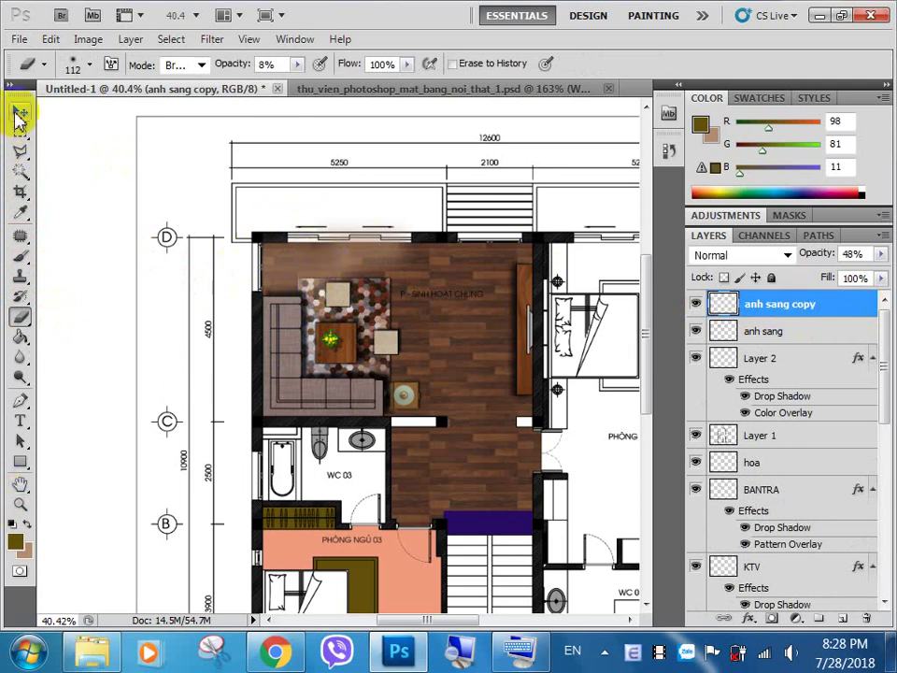
click(19, 110)
drag(429, 250, 484, 277)
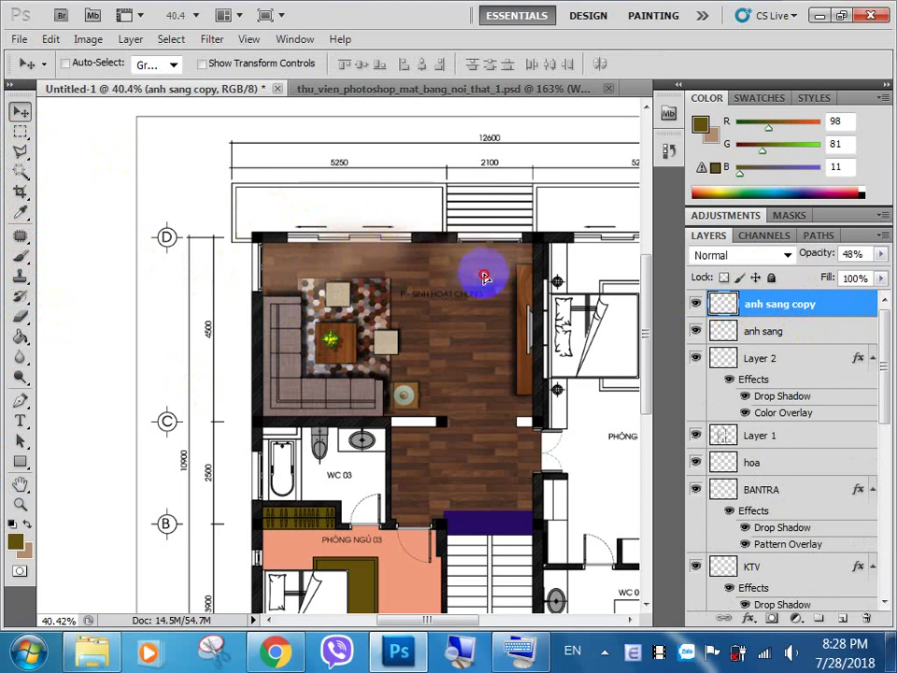
Duplicate the glow layer again and marquee a band across the top of the plan.
key(ctrl+j)
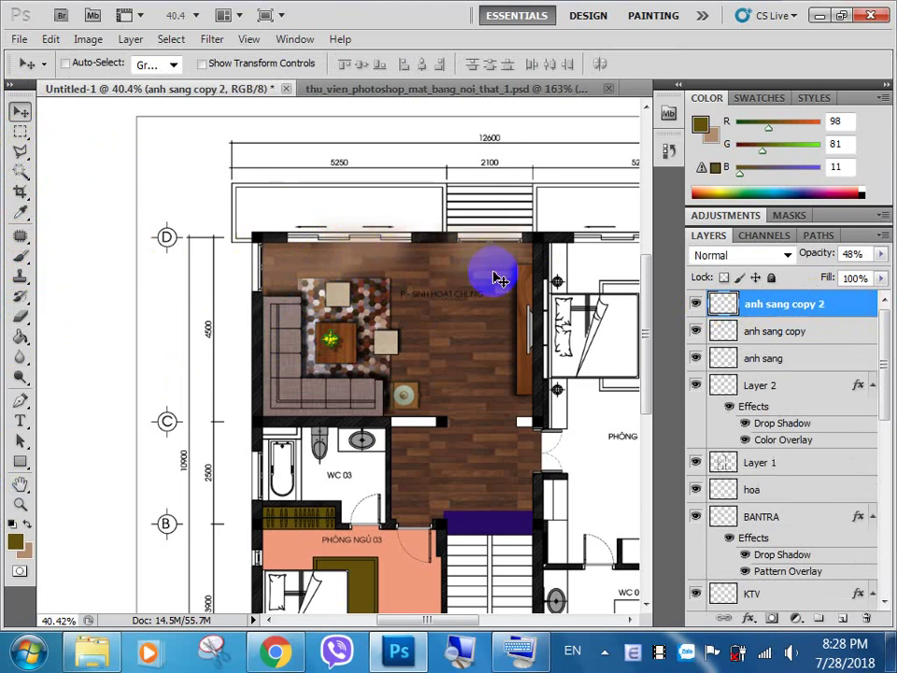
click(20, 131)
drag(182, 177, 579, 241)
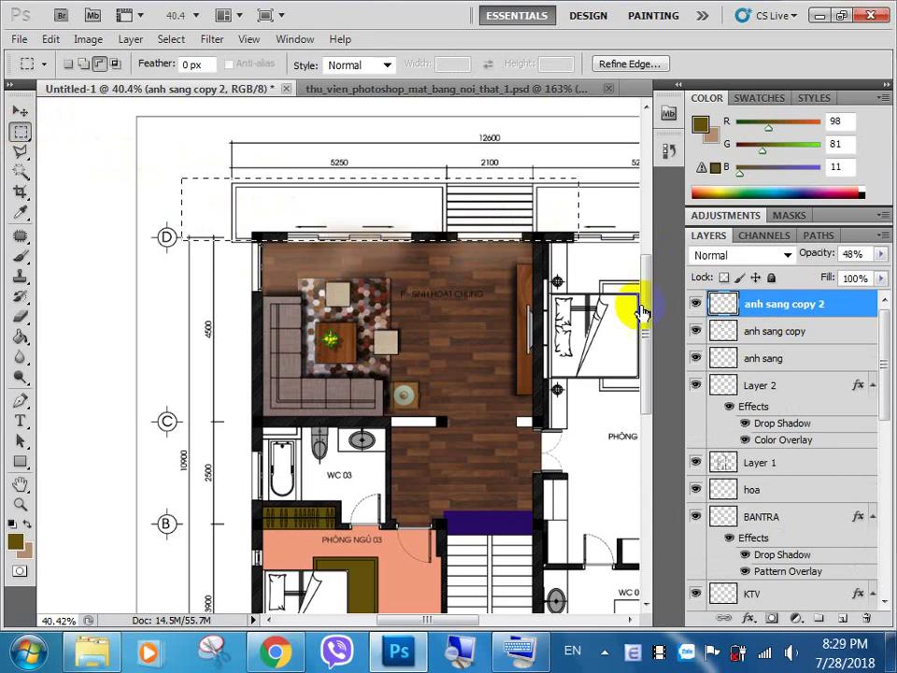
Zoom out to view the whole plan and select the anh sang copy 2 layer.
click(790, 340)
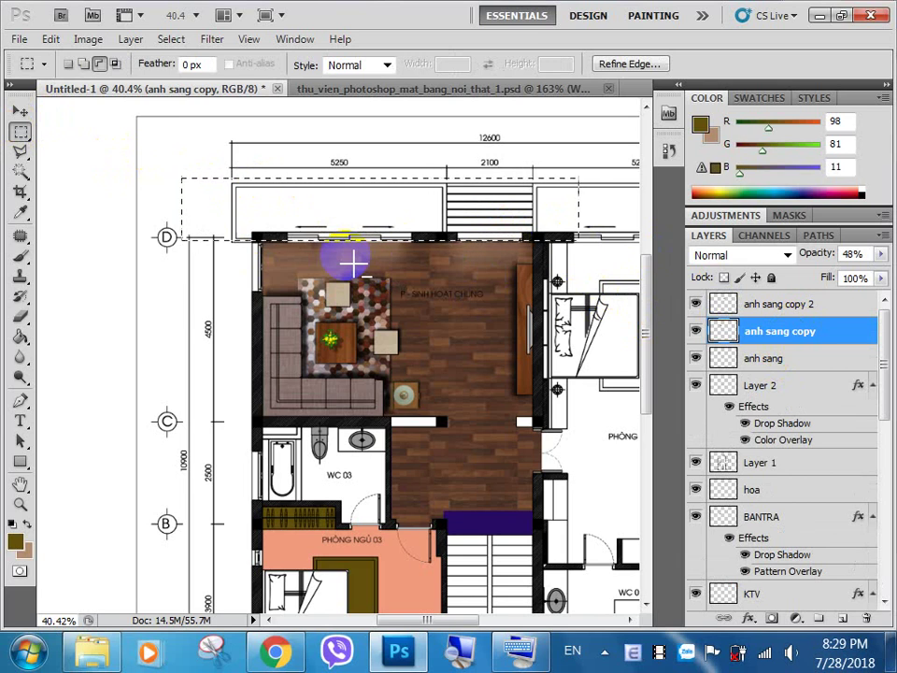
scroll(352, 267, down, 2)
scroll(362, 290, down, 1)
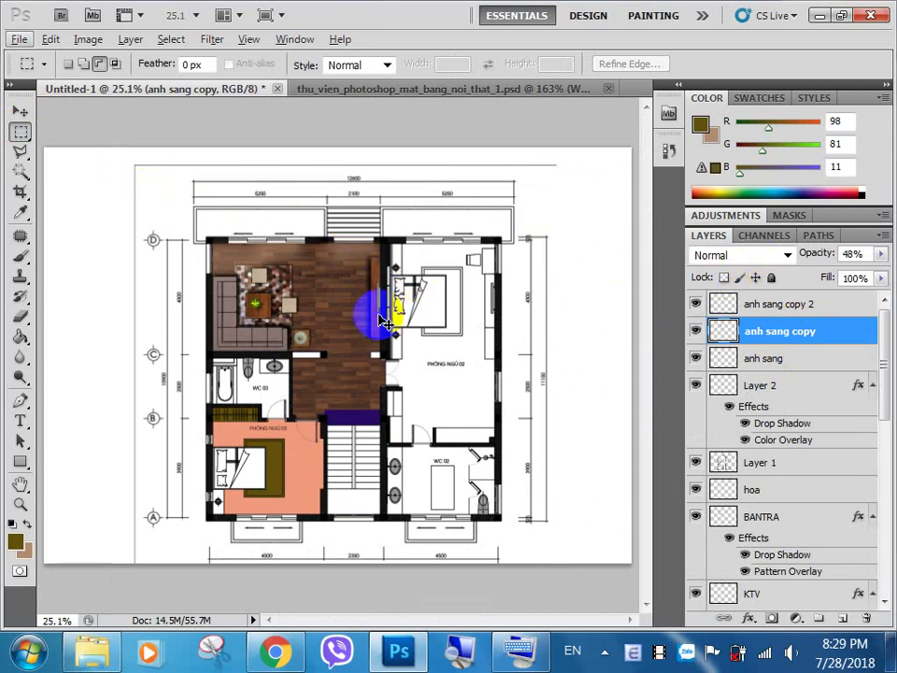
click(16, 113)
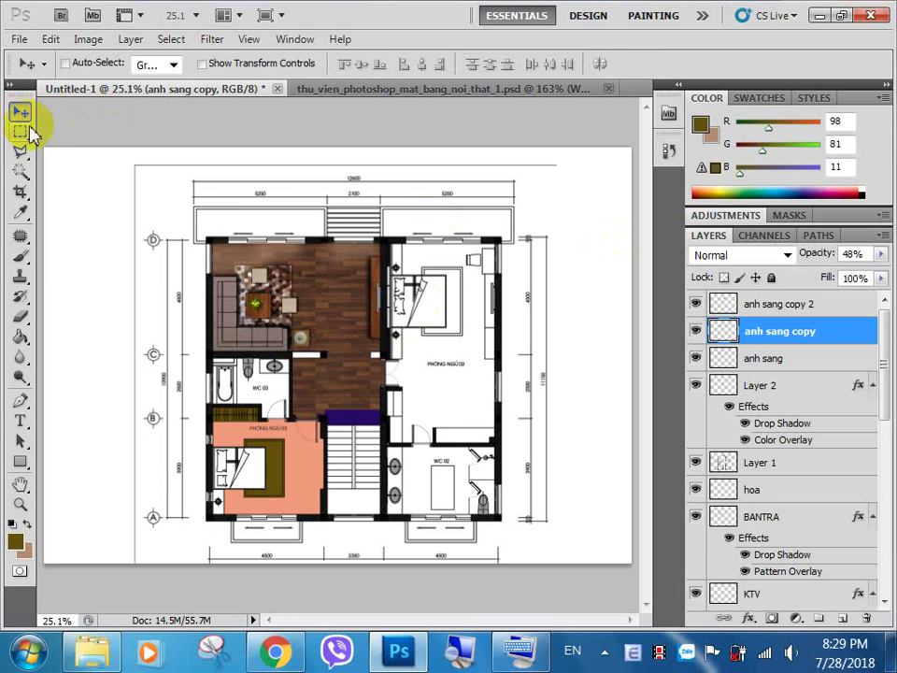
click(794, 306)
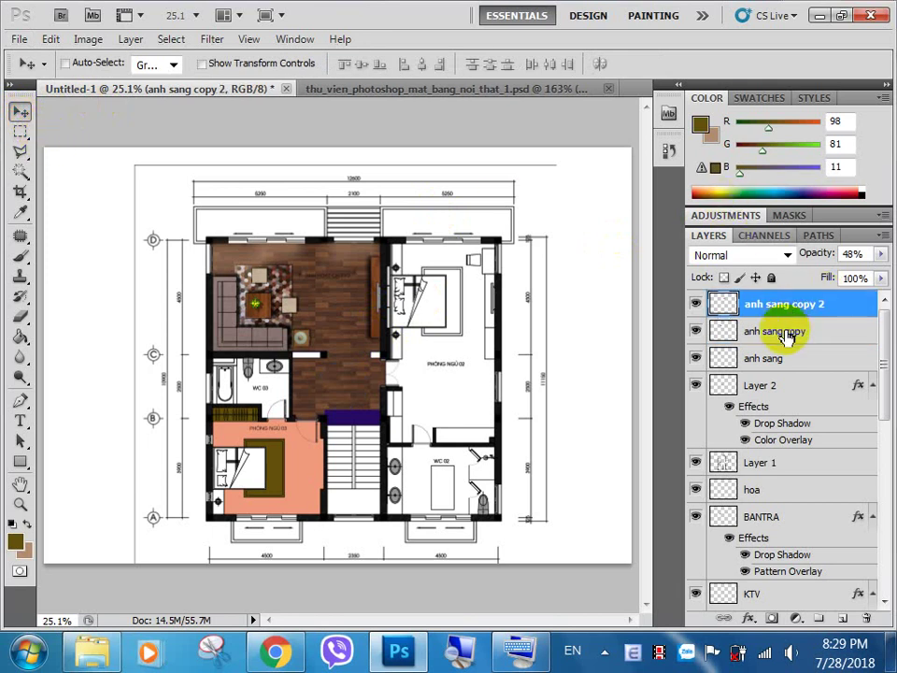
Shift the copied glow toward cyan with Colour Balance Cyan-Red at -79.
key(ctrl+b)
drag(547, 140, 684, 358)
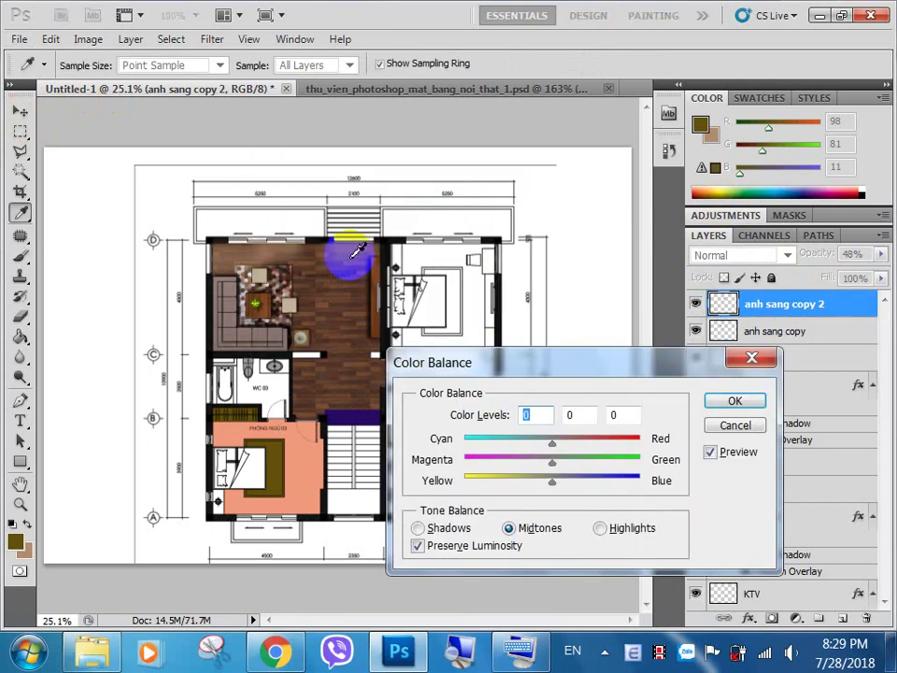
drag(552, 442, 483, 443)
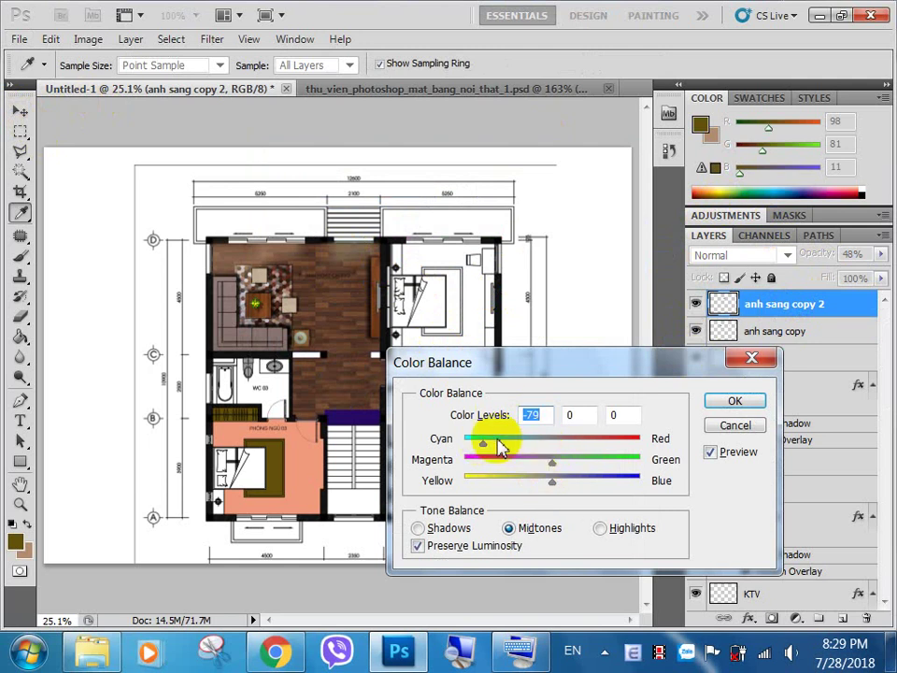
key(Return)
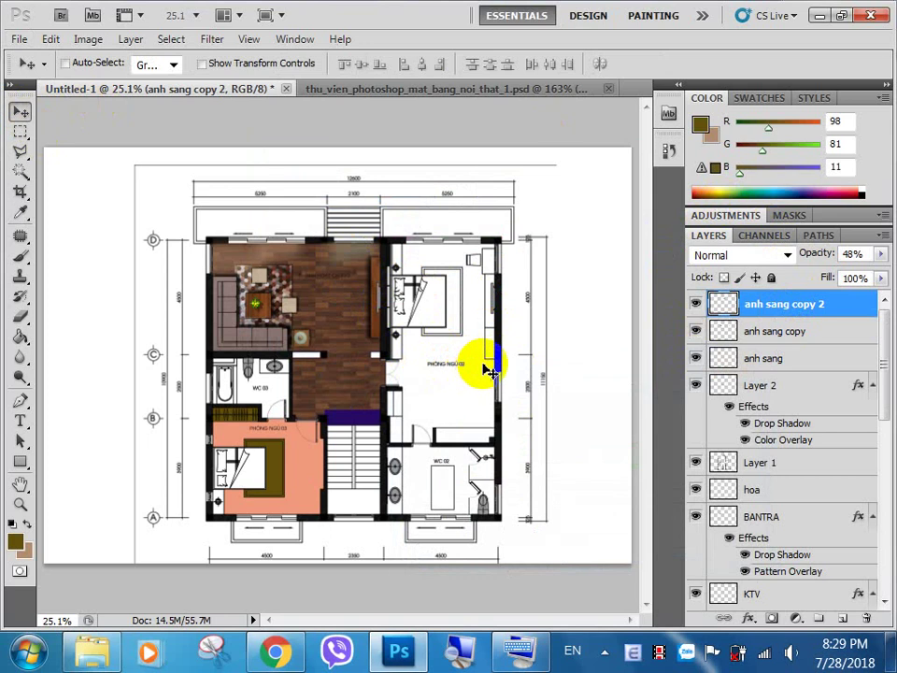
Raise the glow's brightness to a moderate level in Brightness/Contrast.
click(87, 41)
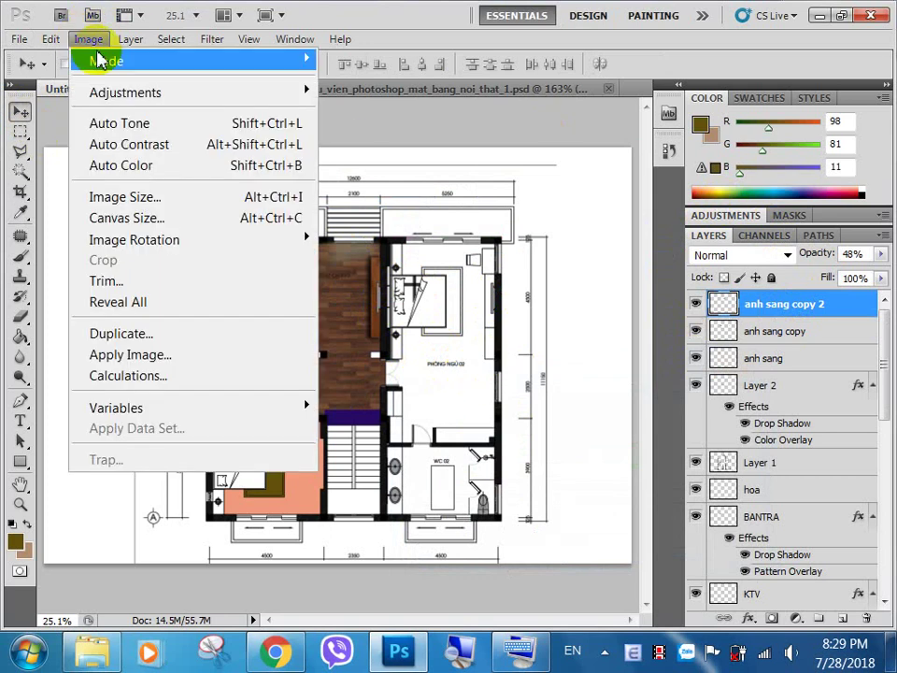
mouse_move(126, 93)
click(383, 94)
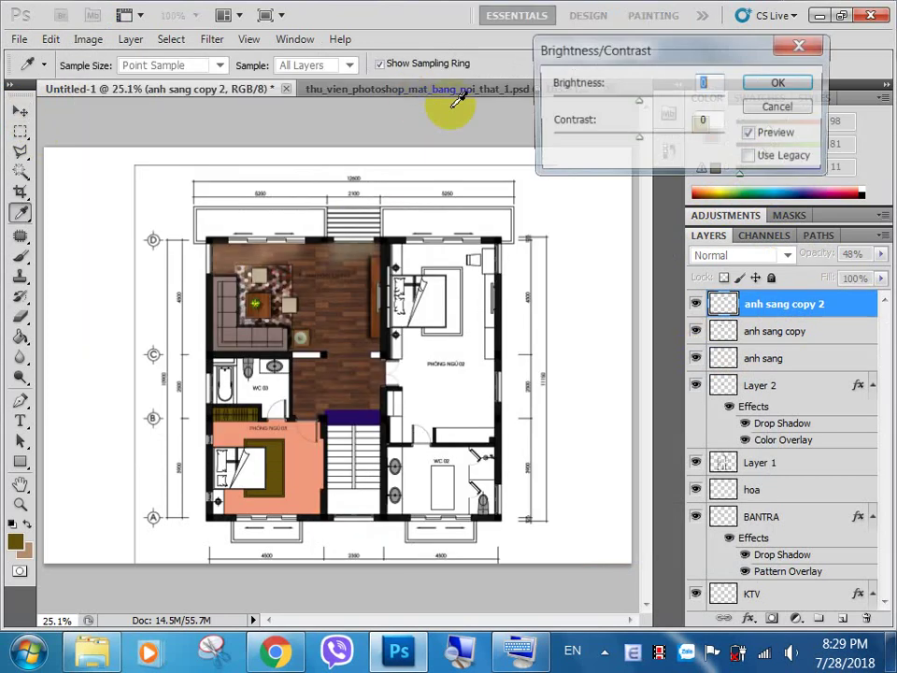
drag(640, 101, 725, 99)
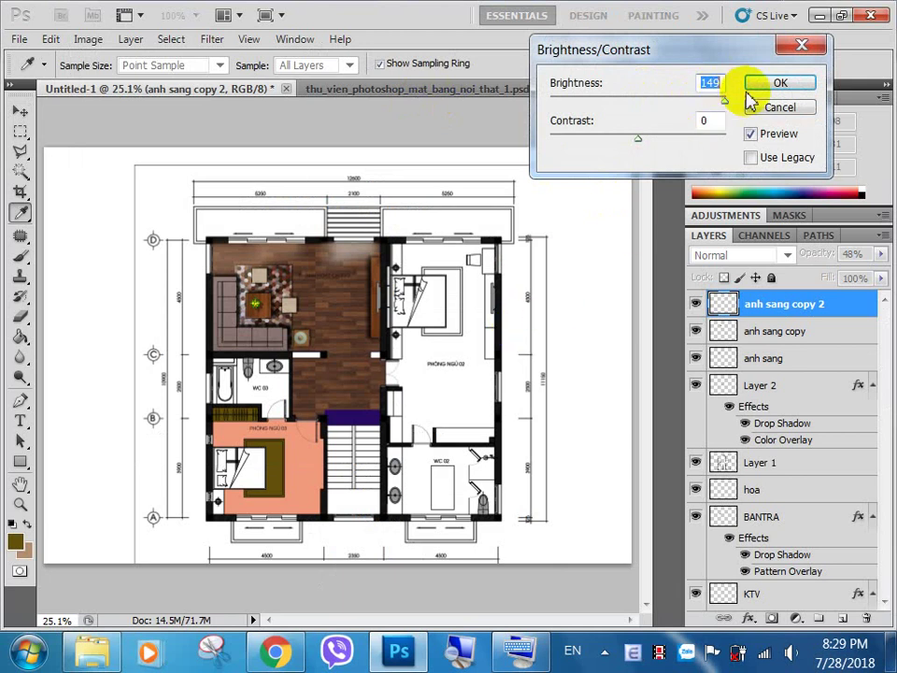
mouse_move(725, 100)
mouse_down()
mouse_move(631, 109)
mouse_move(657, 103)
mouse_up()
Apply the brightness change, stretch the glow to about 316% height, and nudge it down-left.
click(780, 83)
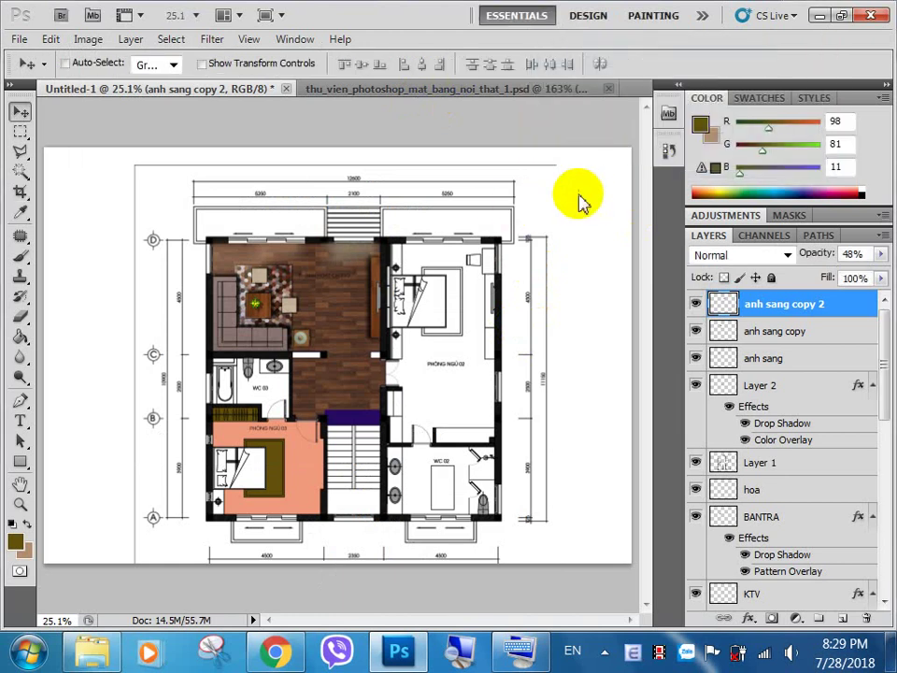
key(ctrl+t)
drag(356, 265, 354, 348)
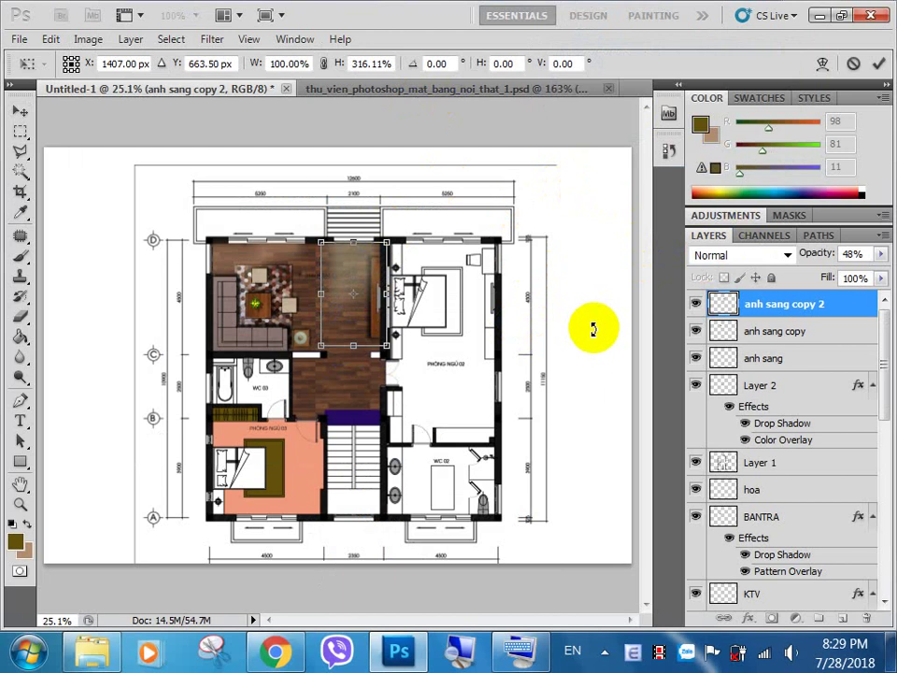
click(19, 110)
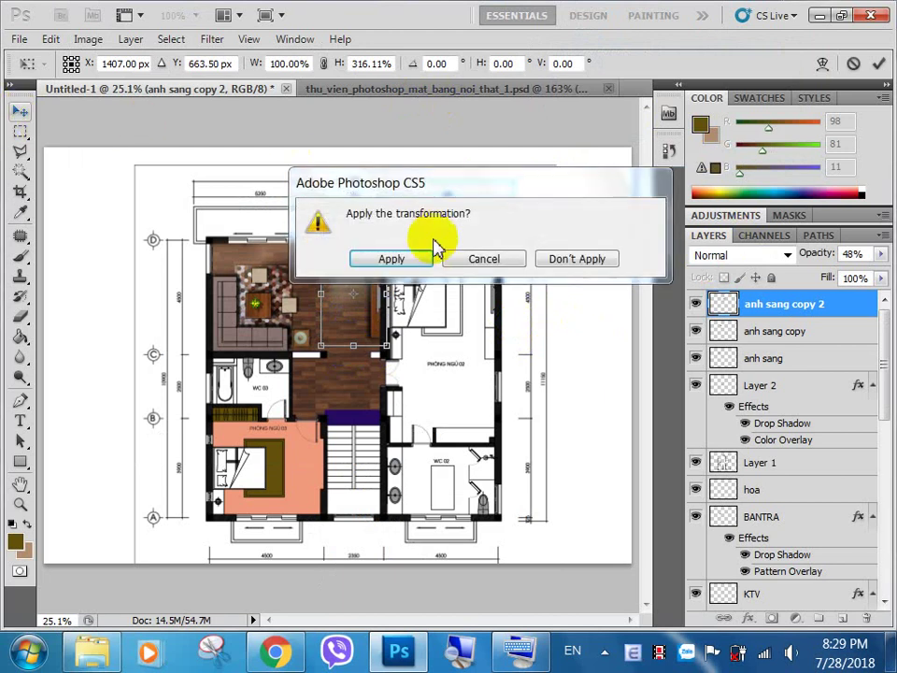
click(412, 260)
drag(403, 263, 396, 275)
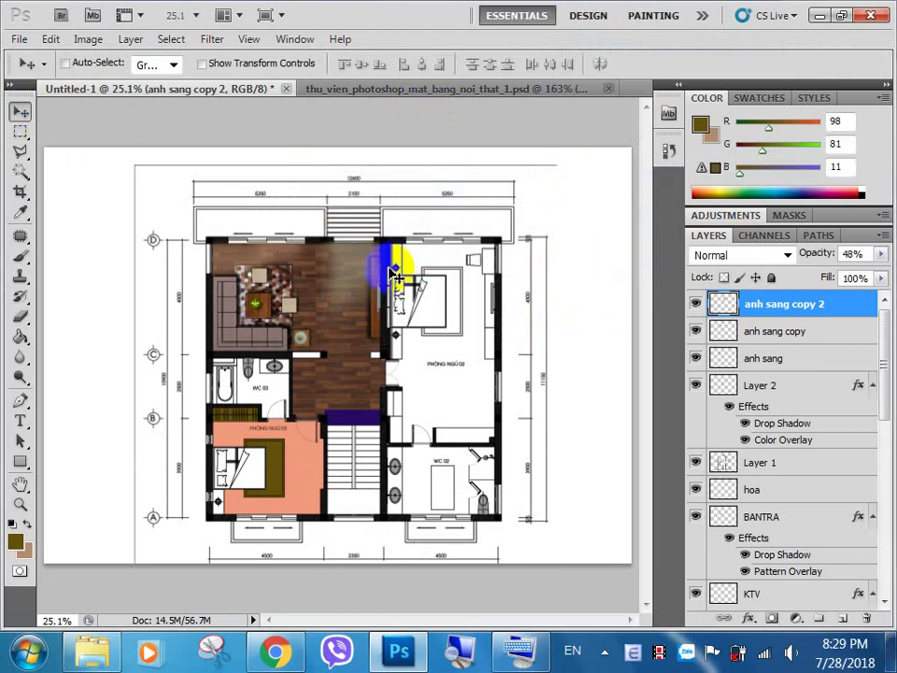
Erase soft patches of the glow near the living room's right wall at 32% eraser opacity.
click(19, 316)
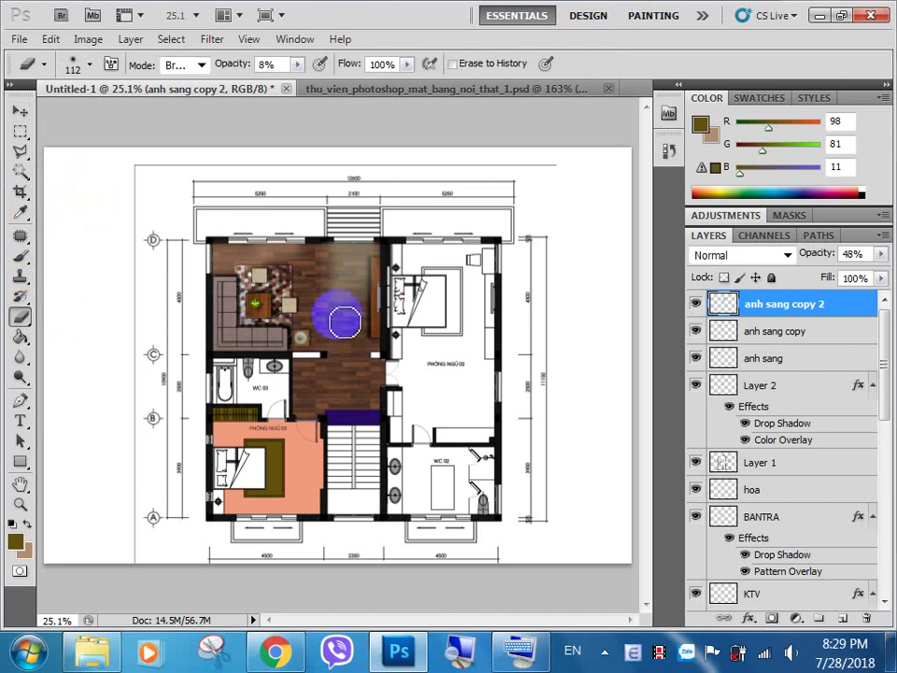
click(696, 304)
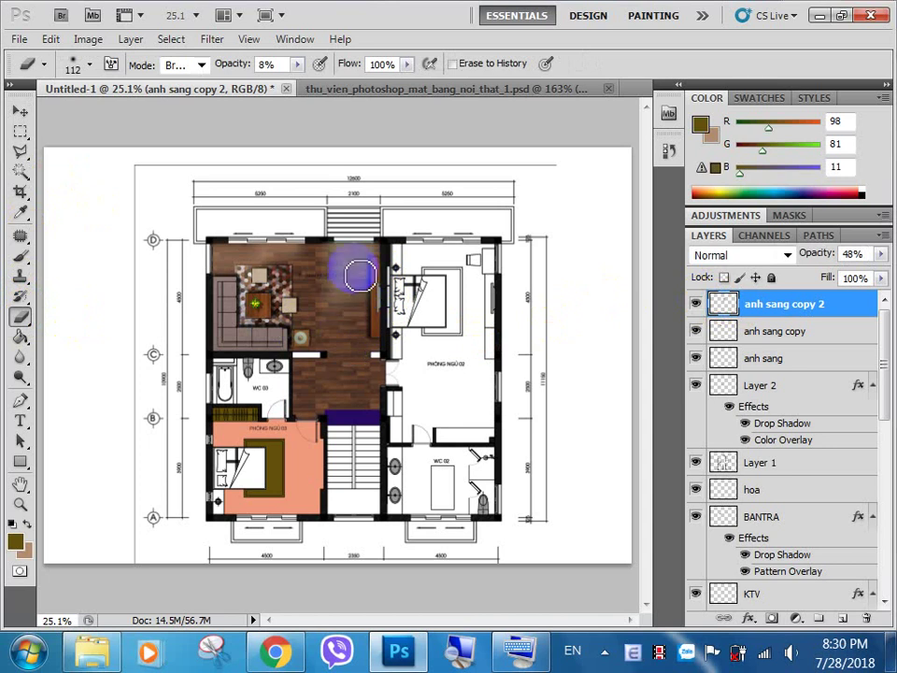
click(297, 65)
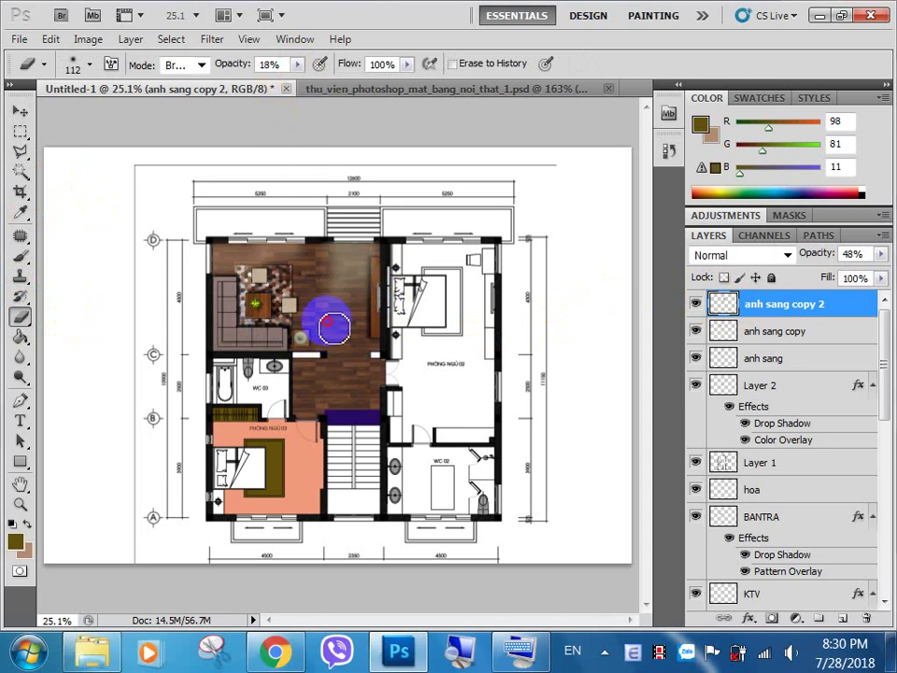
click(343, 299)
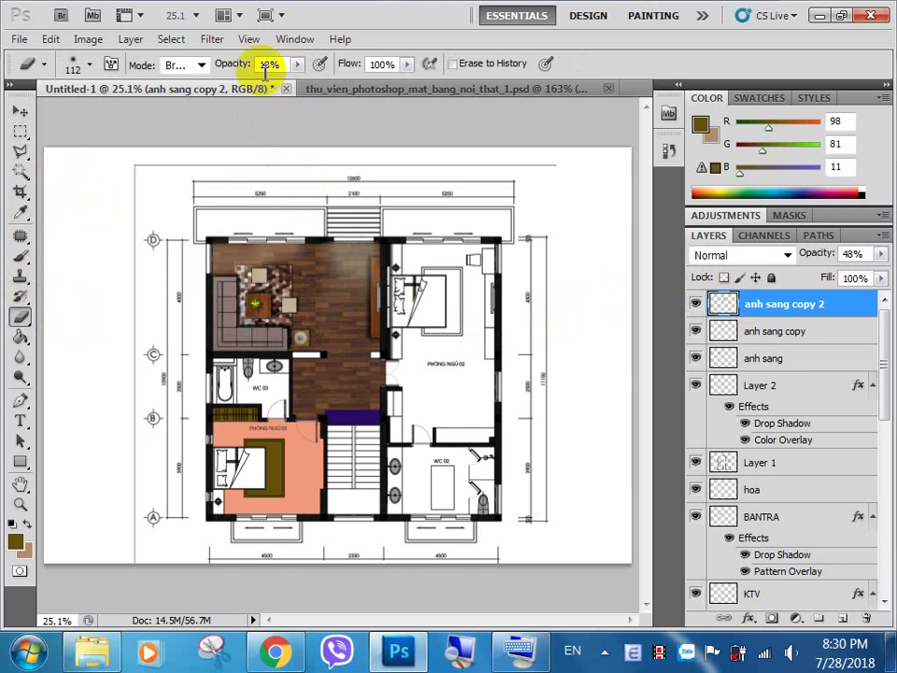
mouse_move(297, 65)
mouse_down()
mouse_move(308, 89)
mouse_move(321, 211)
mouse_up()
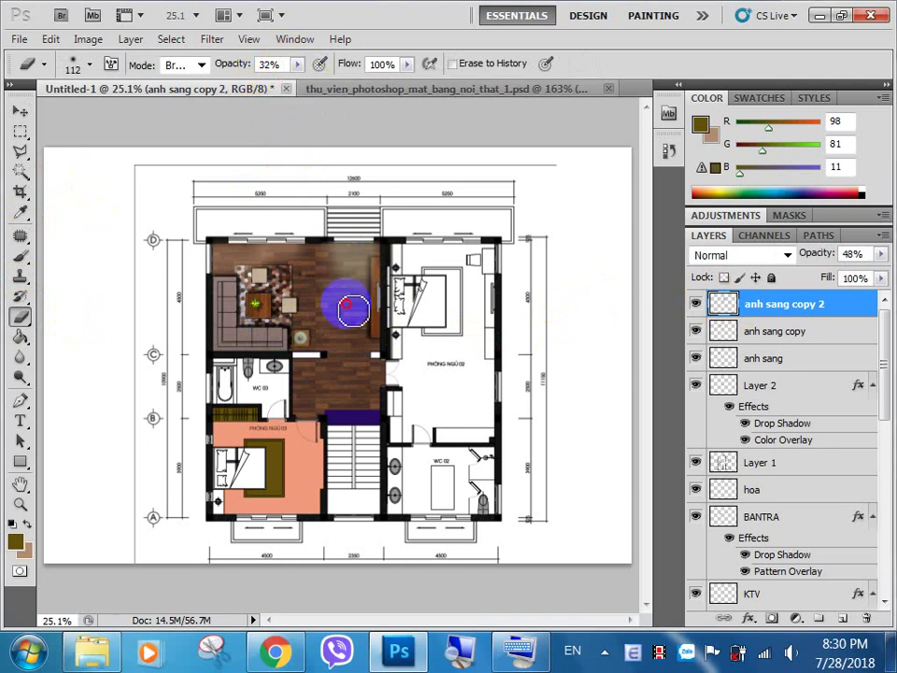
click(325, 250)
drag(331, 257, 308, 372)
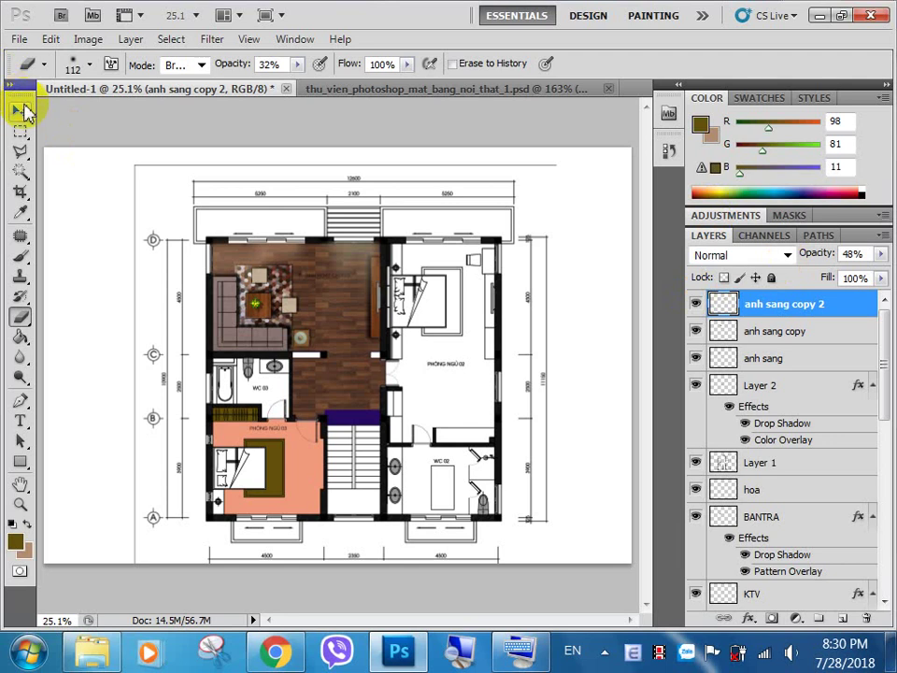
click(20, 109)
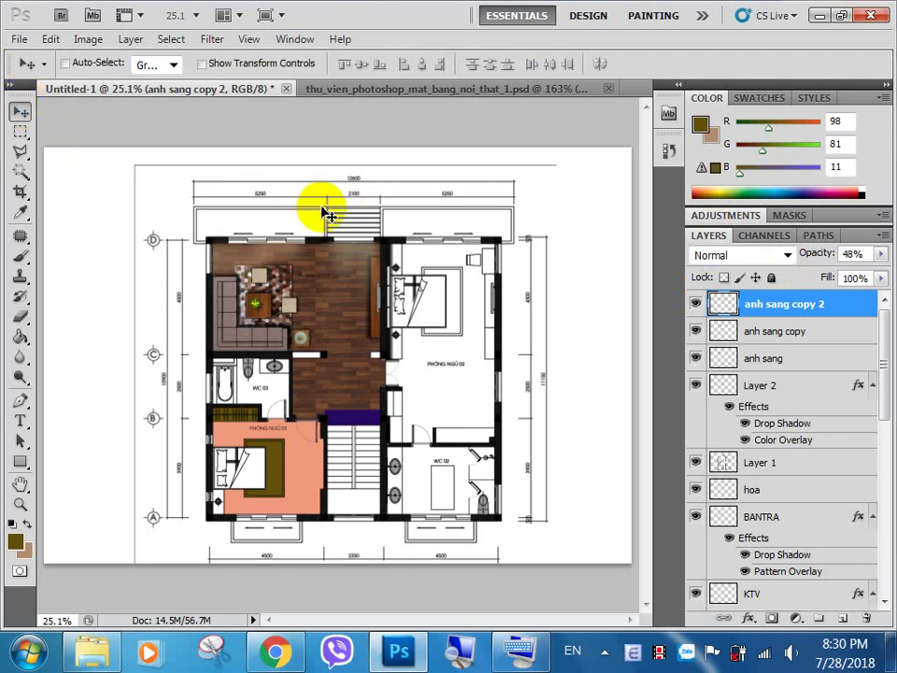
Zoom in on the sofa, enable Auto-Select, and click the sofa to pick the SOFA layer.
drag(310, 230, 231, 342)
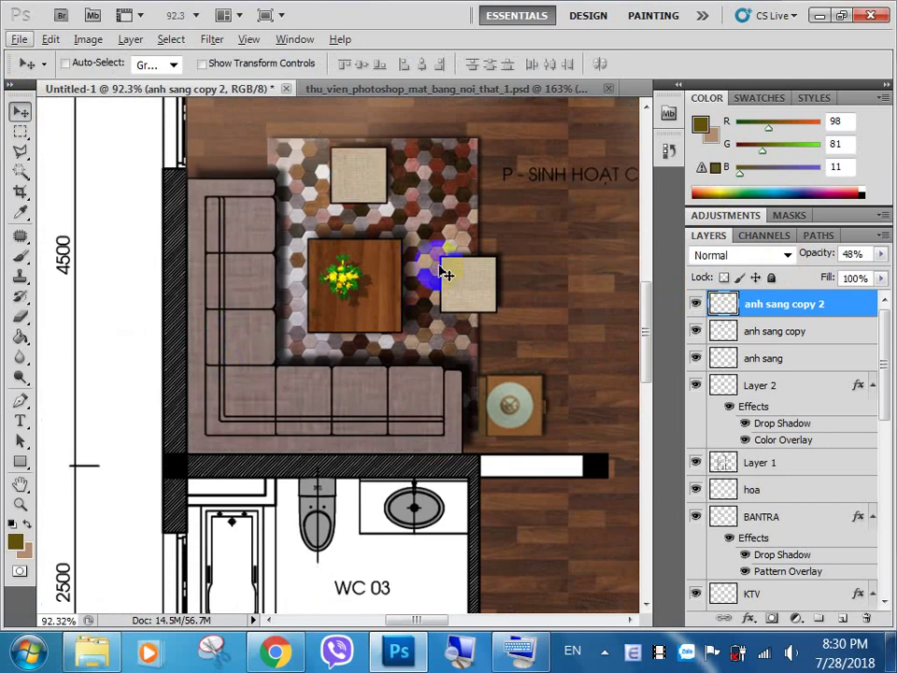
drag(230, 342, 448, 273)
click(20, 111)
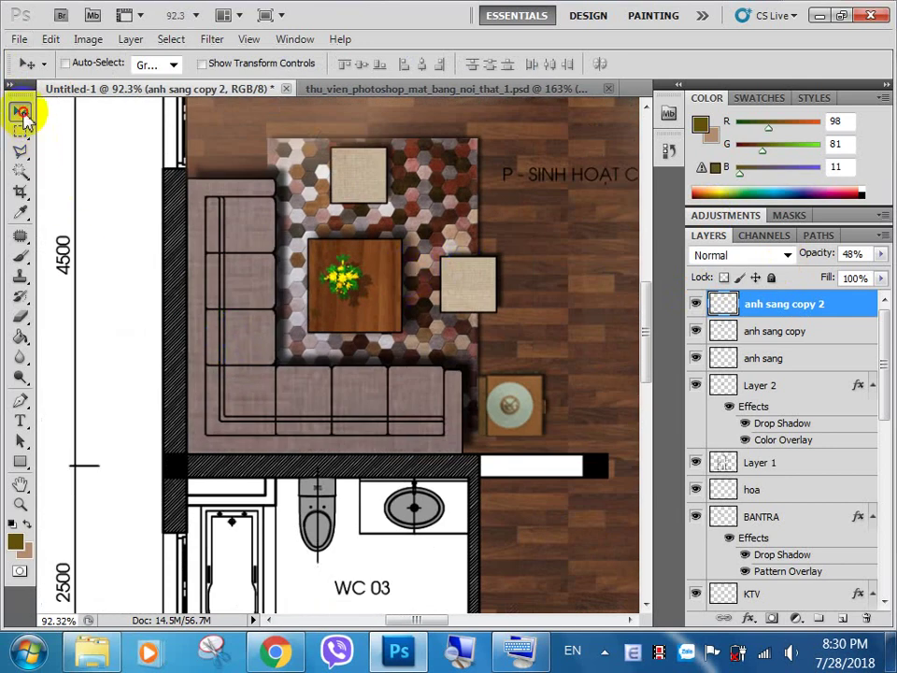
click(284, 306)
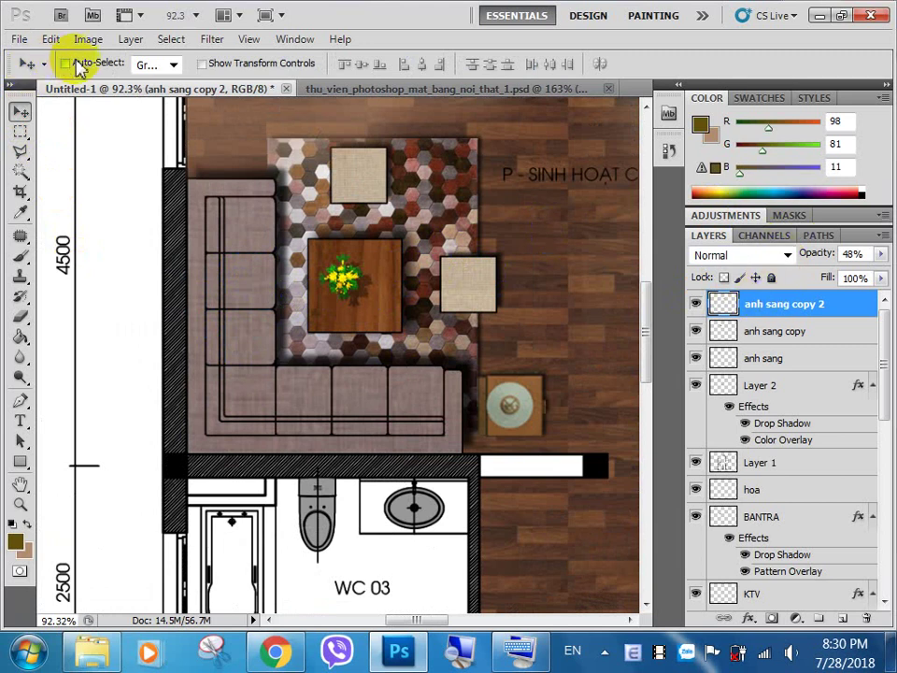
click(65, 64)
click(267, 260)
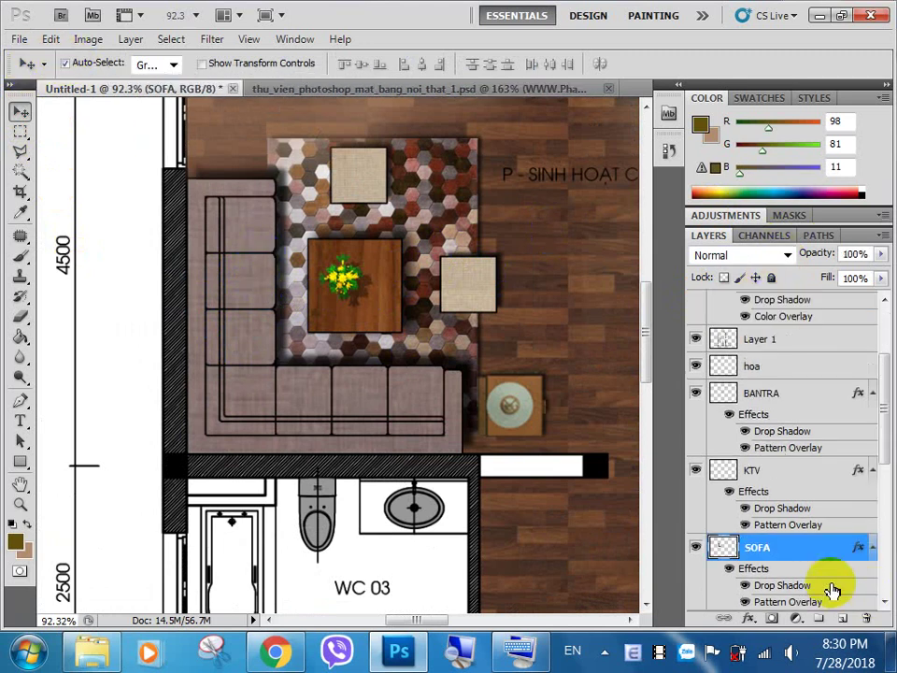
scroll(875, 459, down, 3)
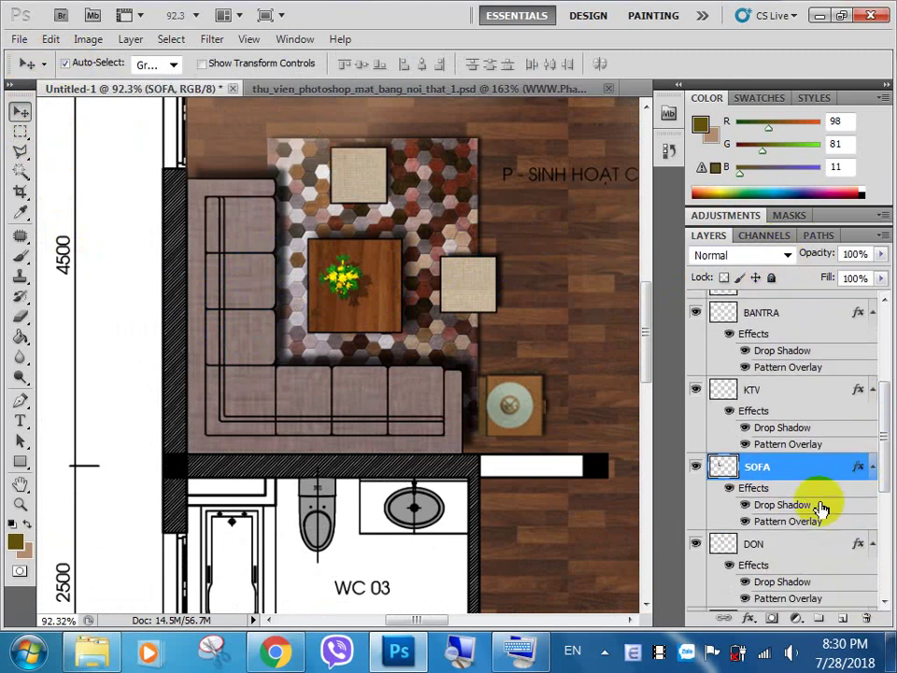
Choose the light wood pattern for the SOFA layer's Pattern Overlay.
double_click(780, 526)
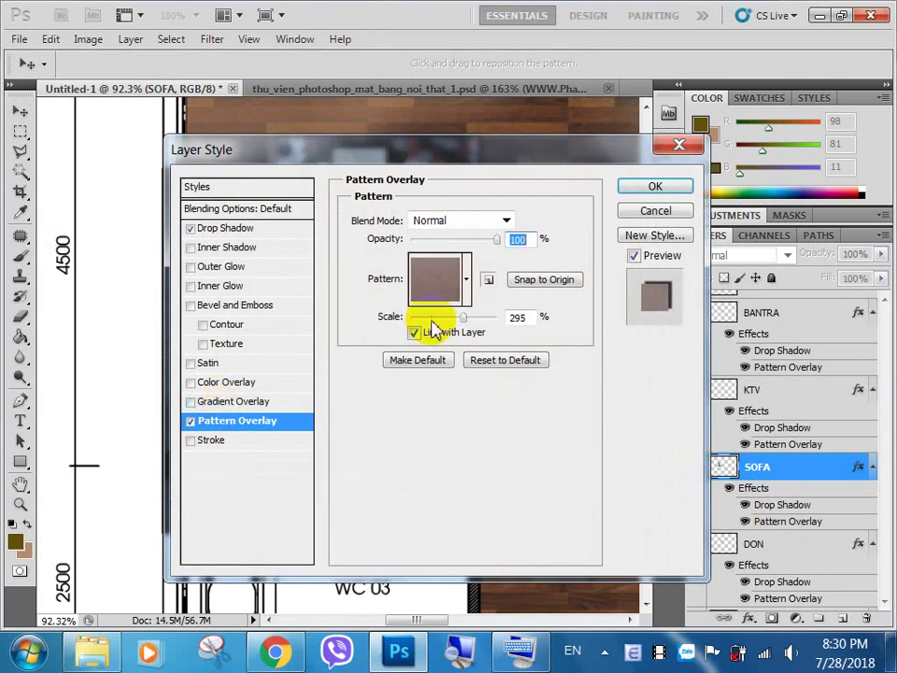
click(467, 278)
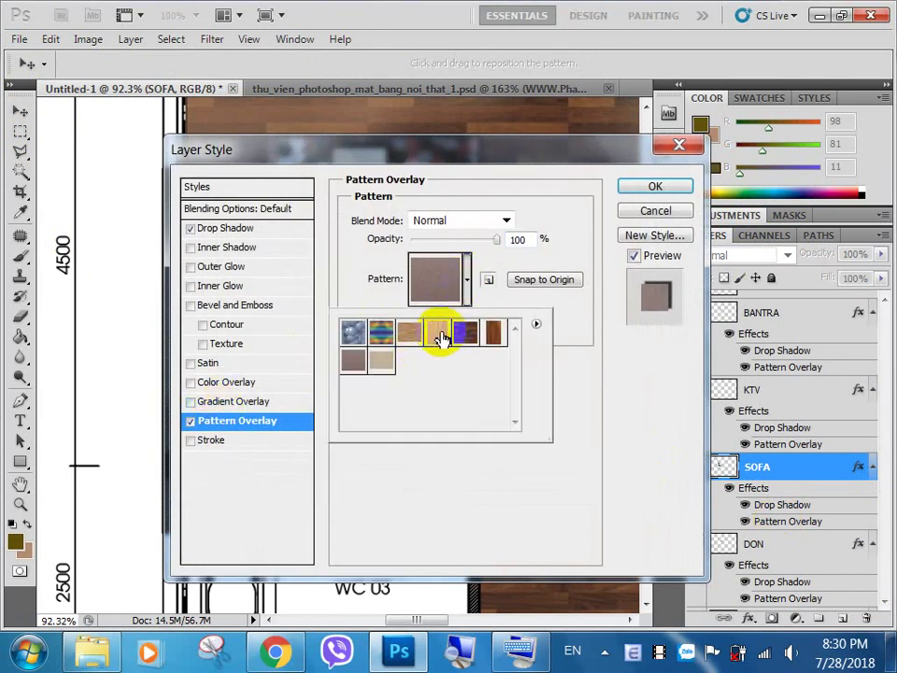
click(439, 333)
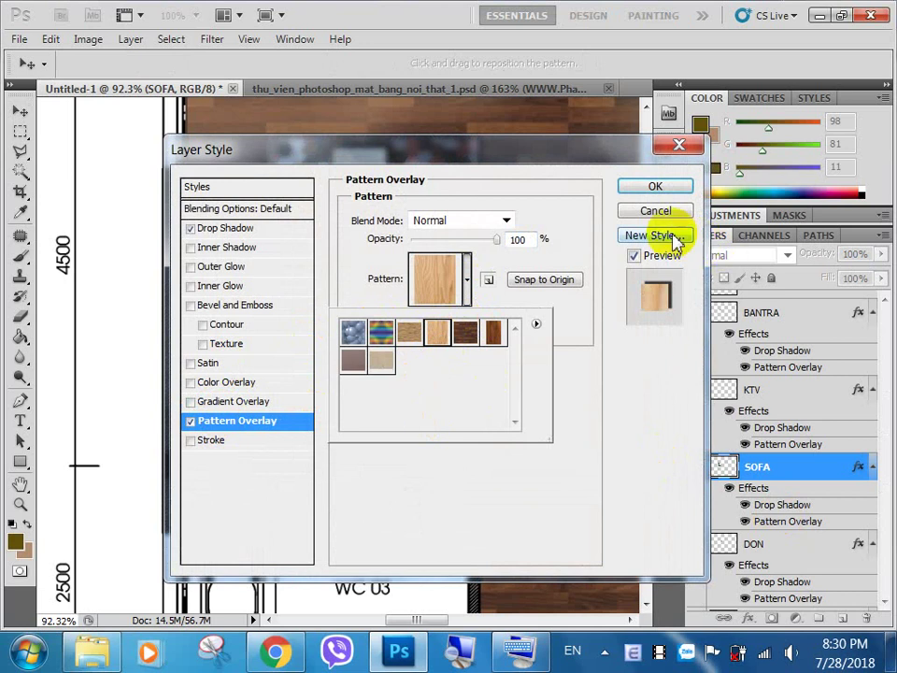
click(674, 189)
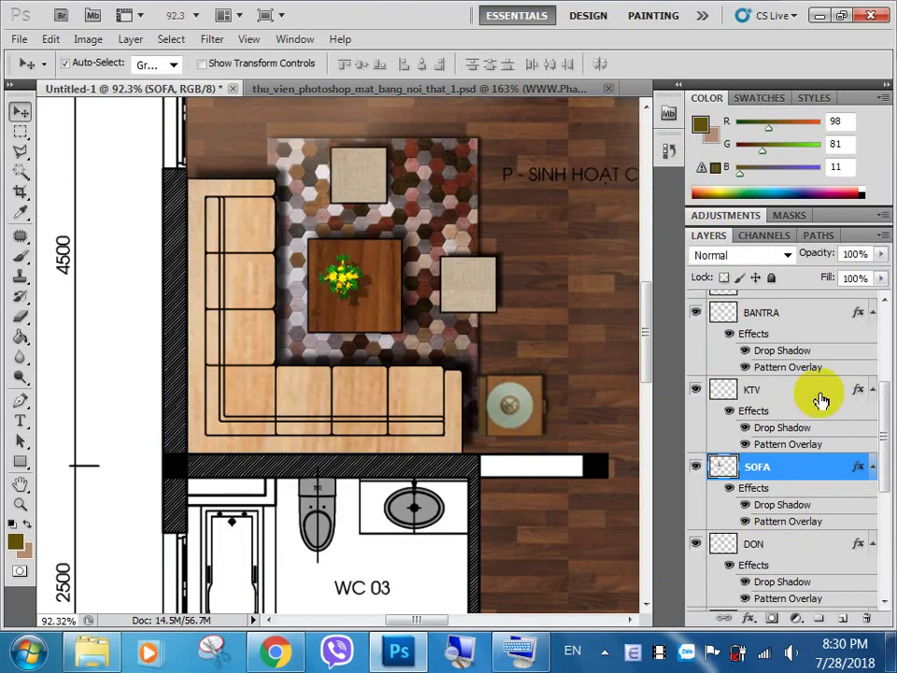
Reduce the sofa's wood Pattern Overlay scale to 17%.
double_click(783, 524)
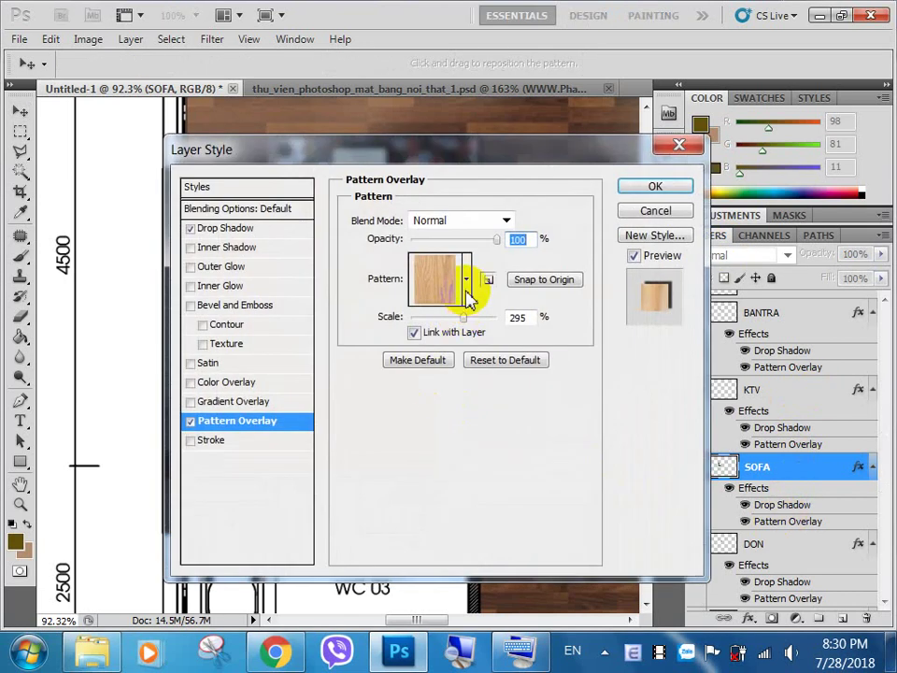
drag(466, 318, 446, 333)
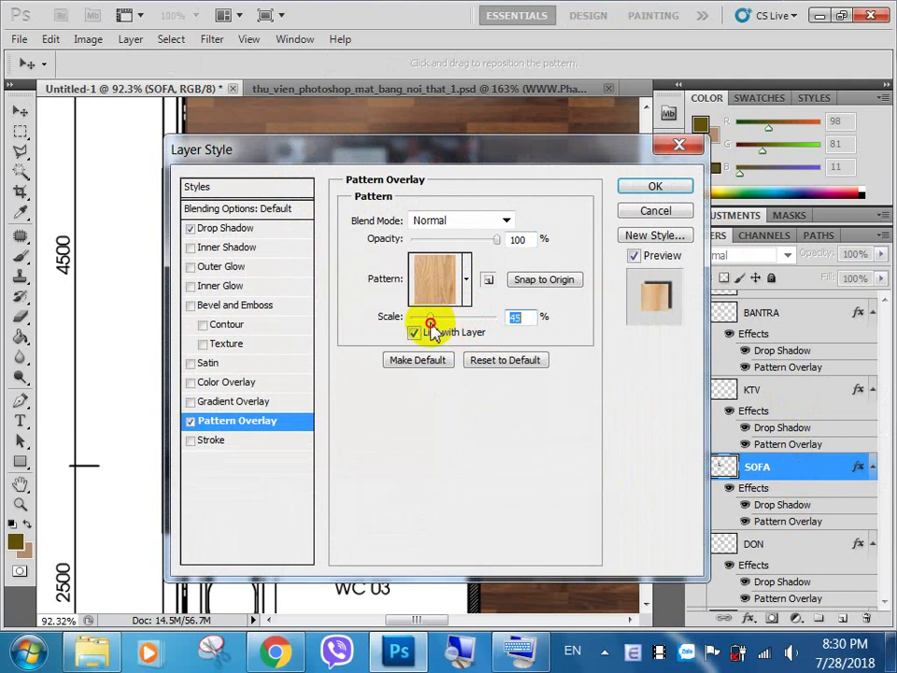
drag(598, 152, 769, 148)
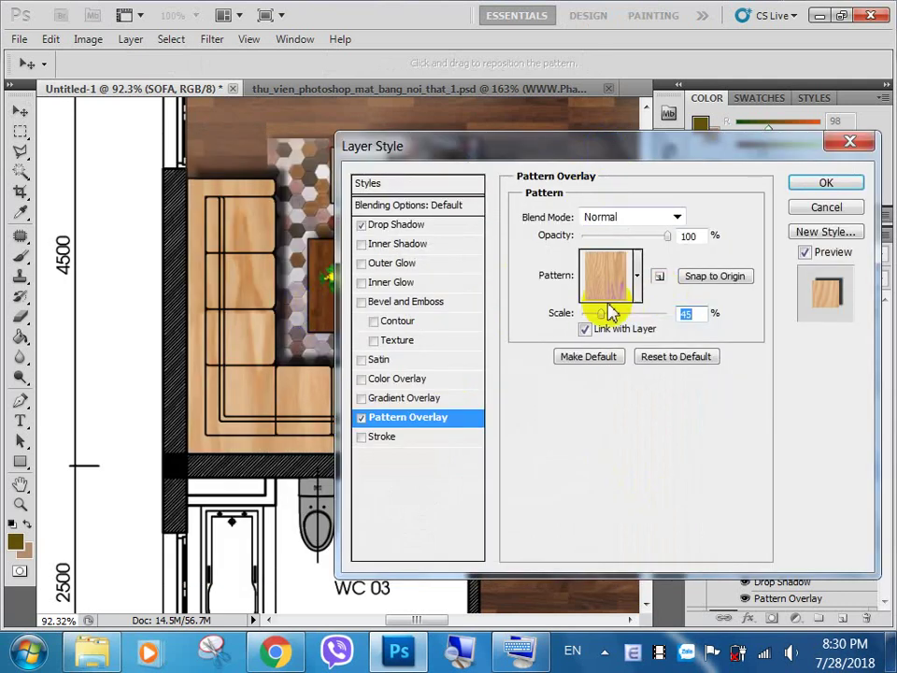
drag(609, 312, 588, 315)
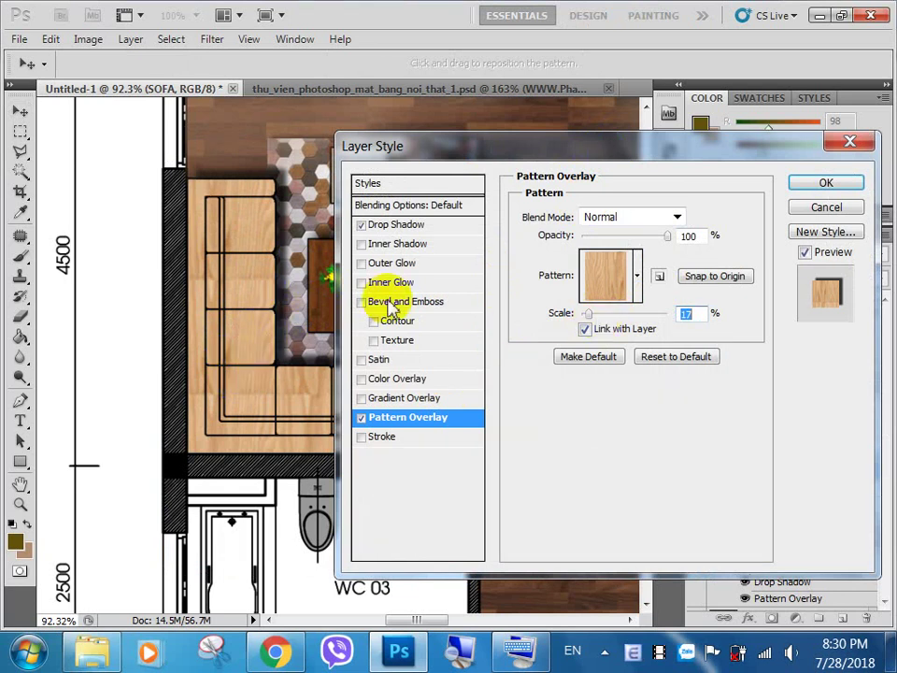
click(262, 292)
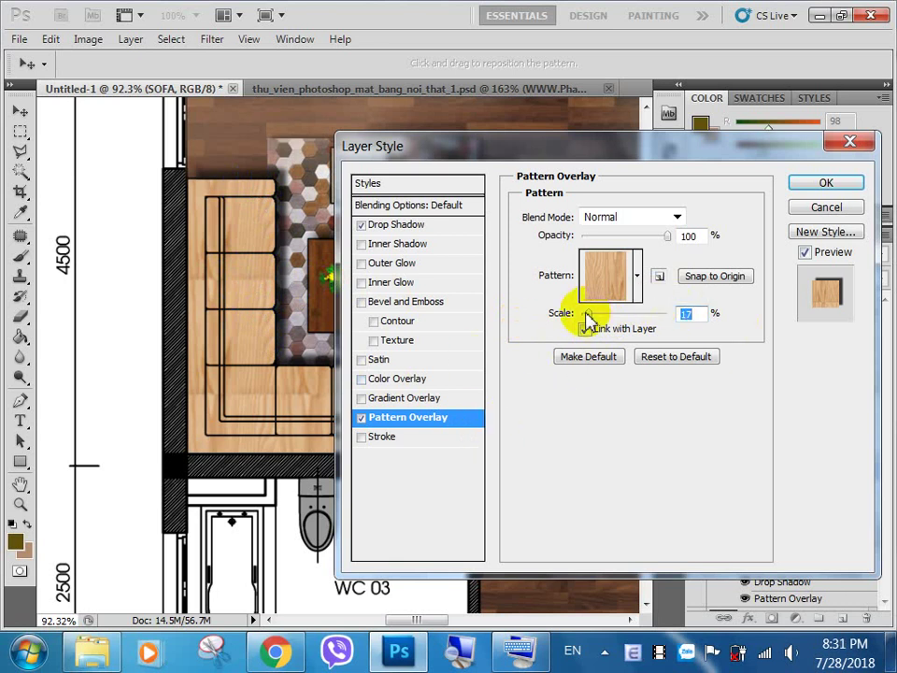
click(813, 184)
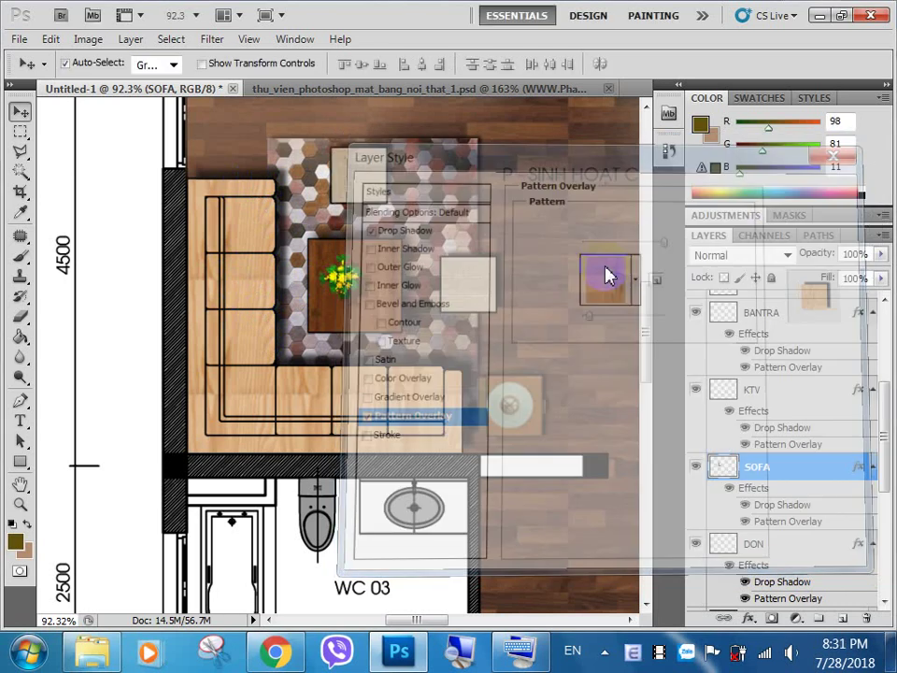
scroll(313, 311, down, 1)
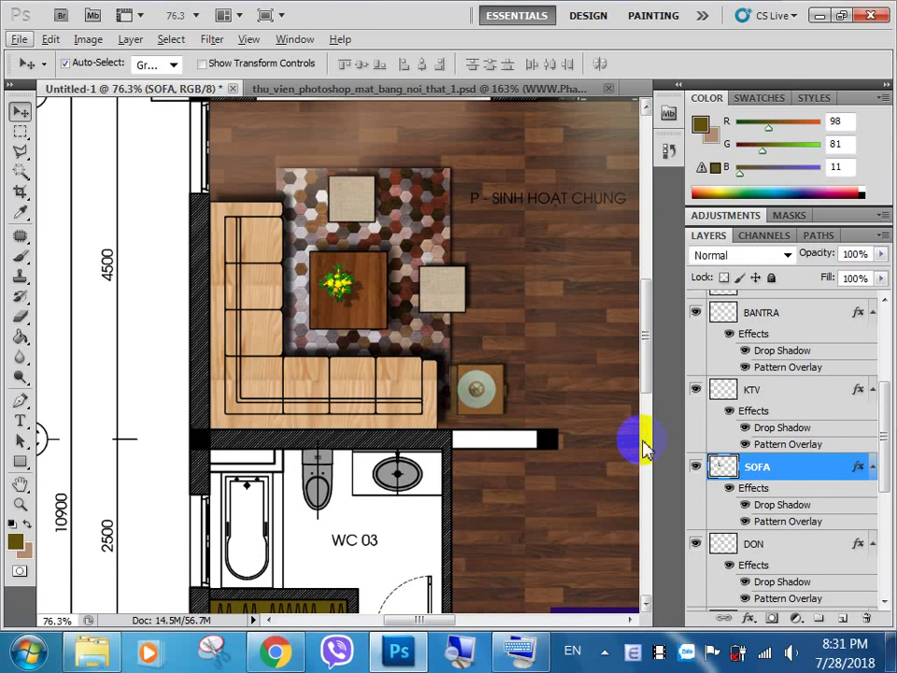
scroll(254, 210, up, 1)
scroll(280, 240, up, 3)
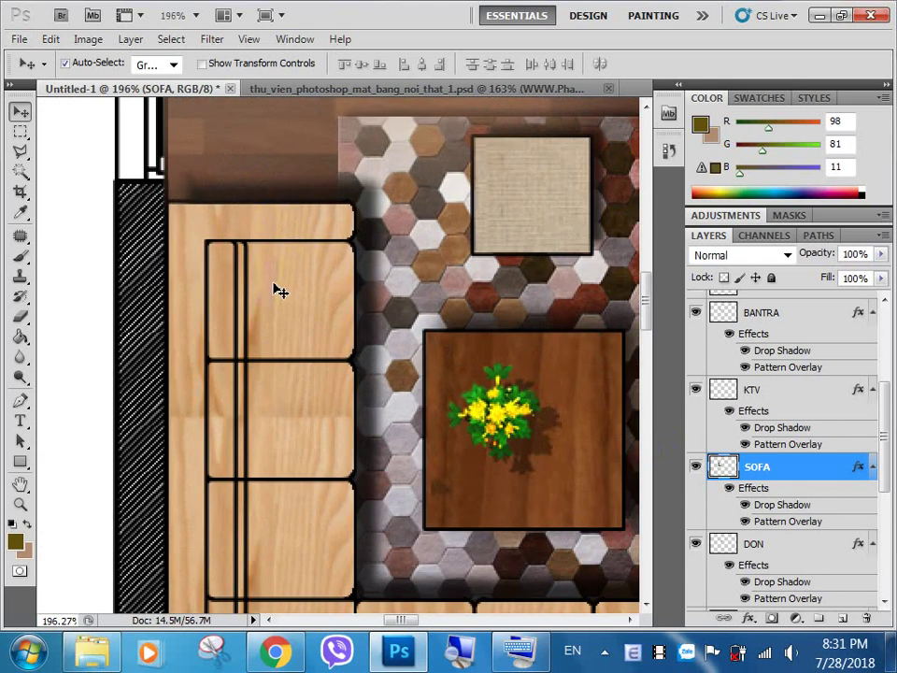
scroll(248, 267, down, 1)
scroll(205, 187, down, 2)
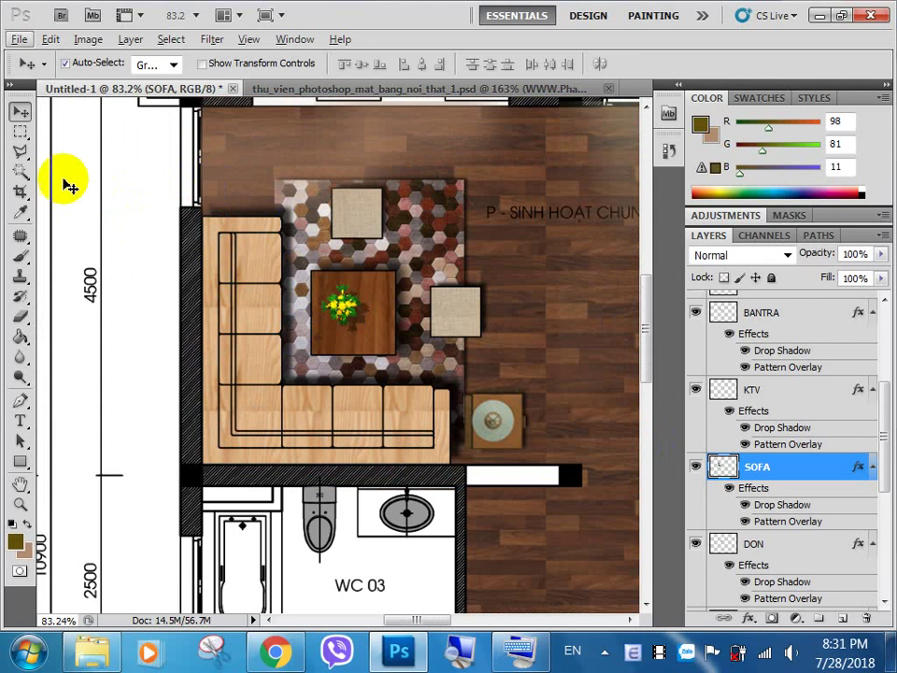
click(20, 150)
Trace the L-shaped sofa outline as a closed Polygonal Lasso selection.
click(221, 234)
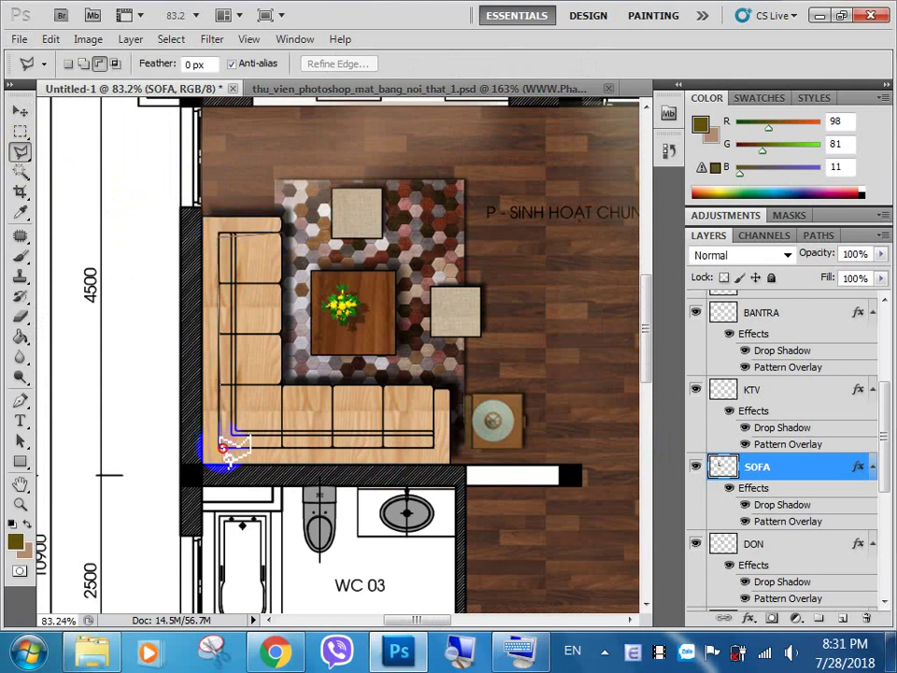
click(447, 449)
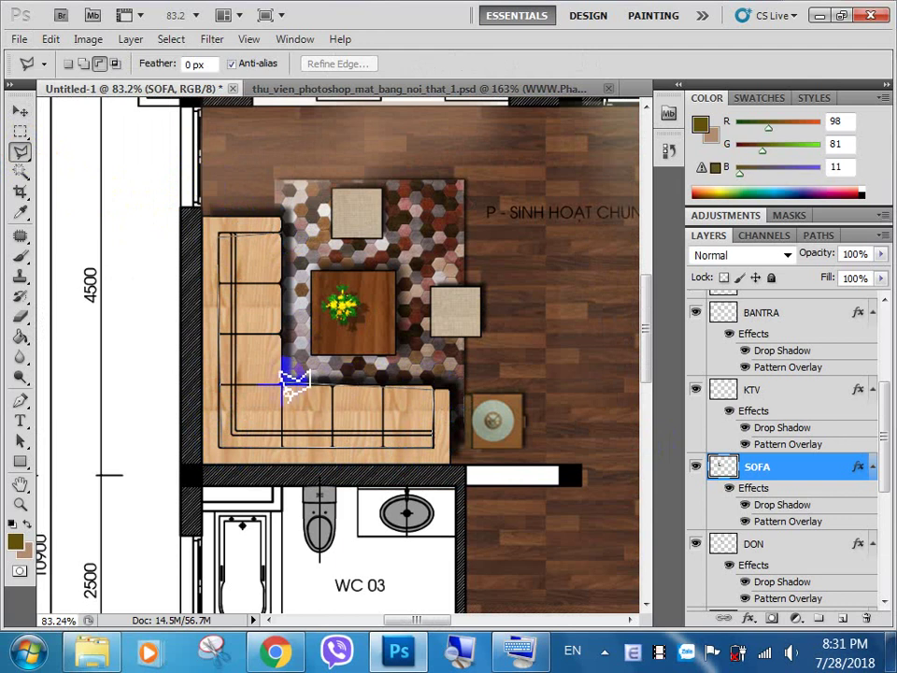
click(432, 374)
click(283, 382)
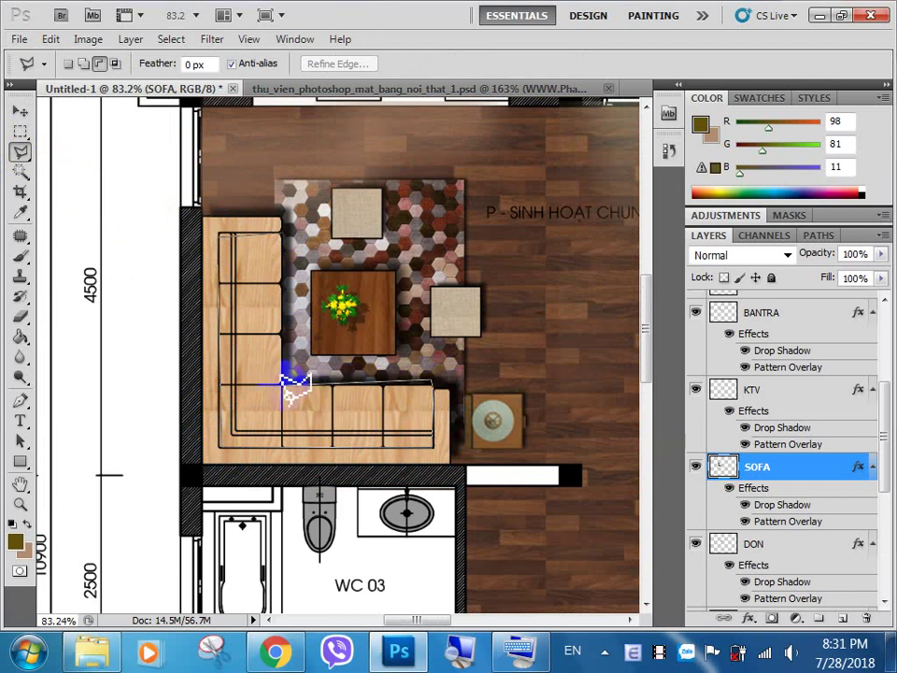
click(217, 236)
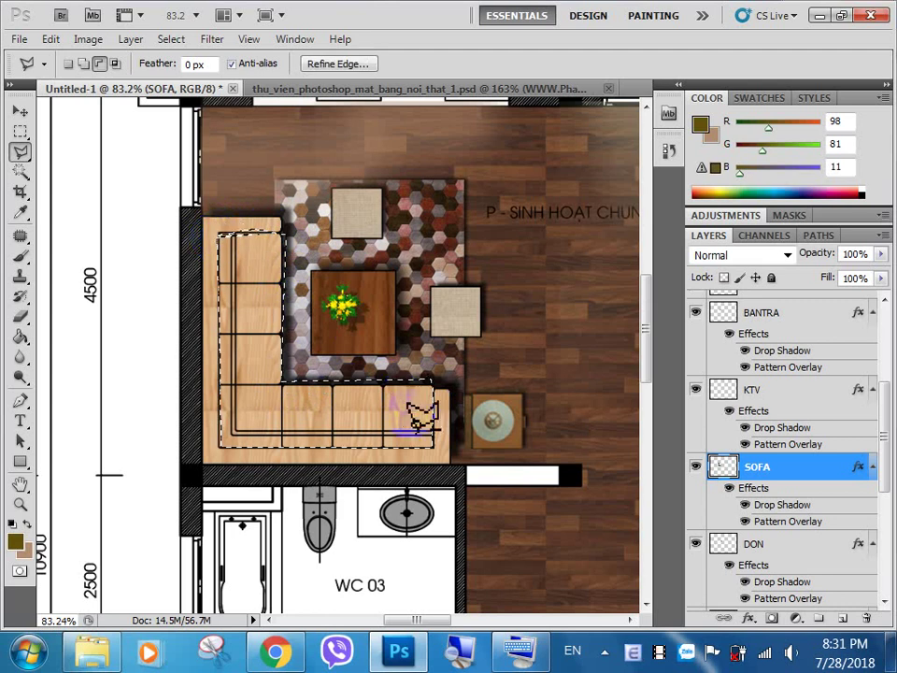
Add a new empty layer at the top of the layer stack.
drag(883, 445, 867, 310)
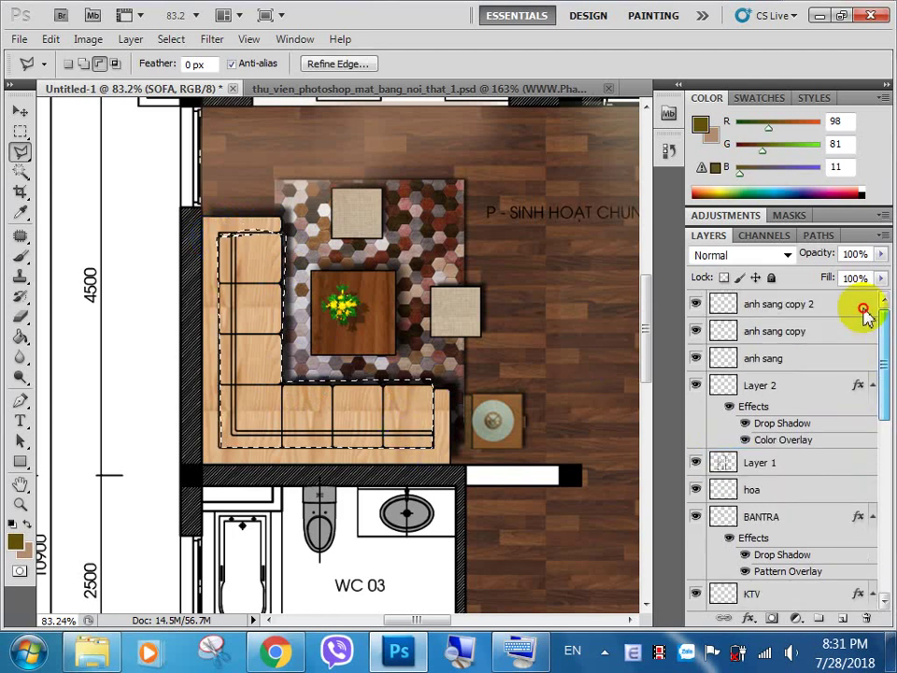
click(783, 306)
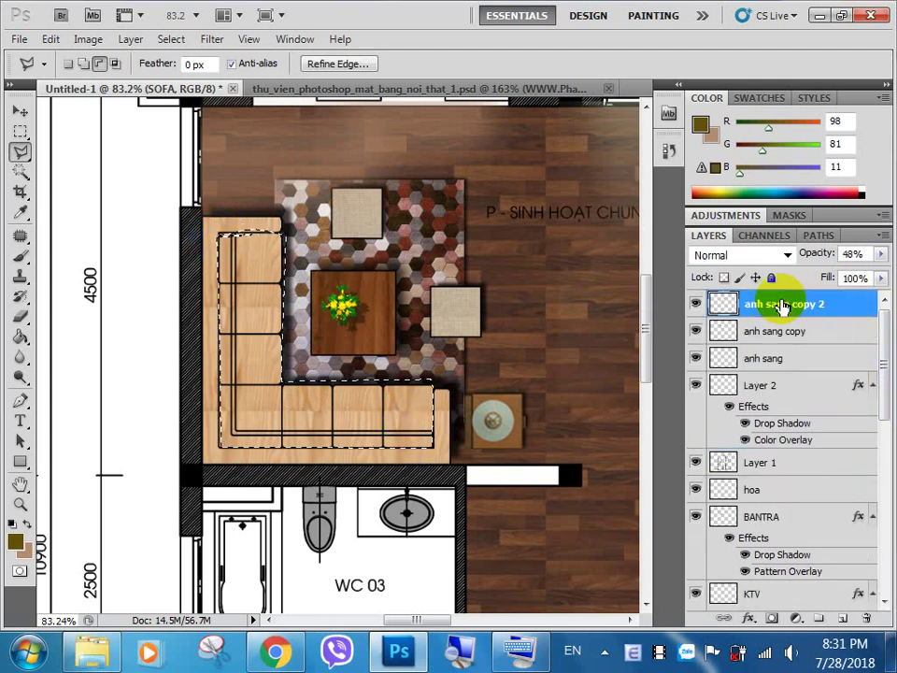
click(844, 621)
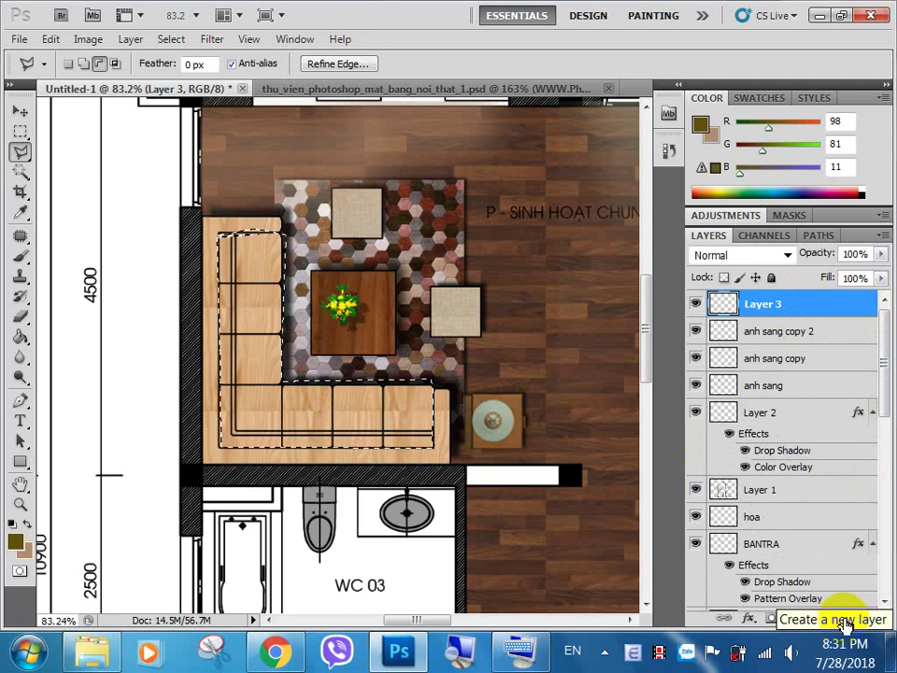
Name the new layer khoi sofa and fill the sofa selection with dark brown 633504.
key(h)
key(i)
text(khoi sofa)
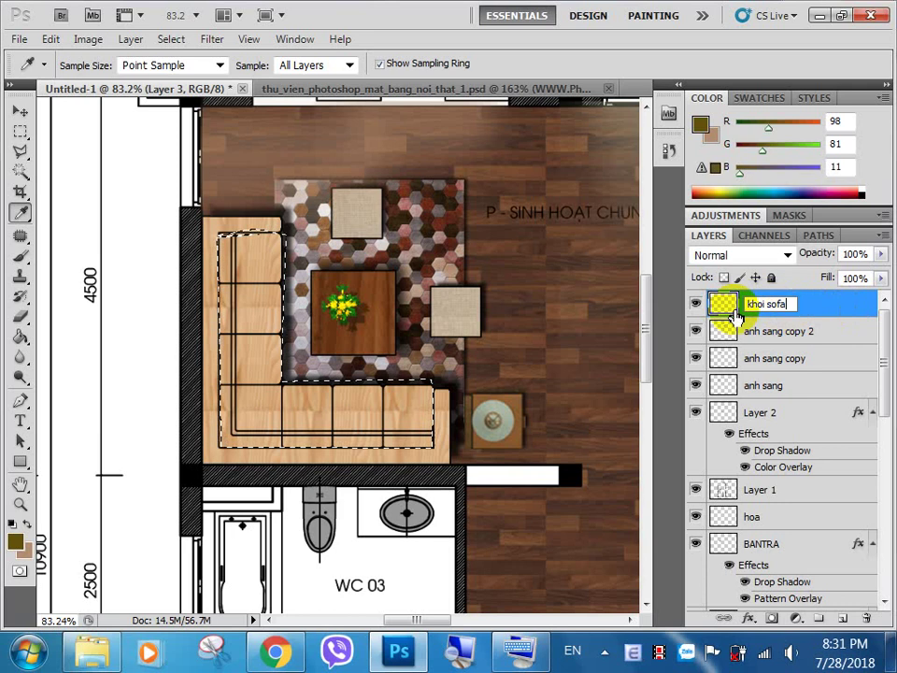
click(23, 542)
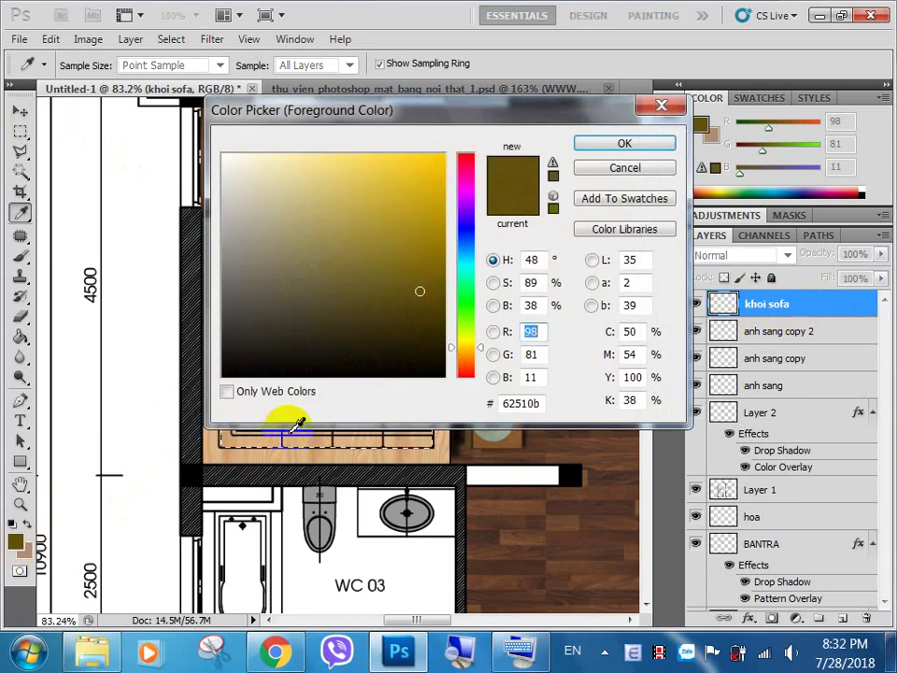
click(465, 358)
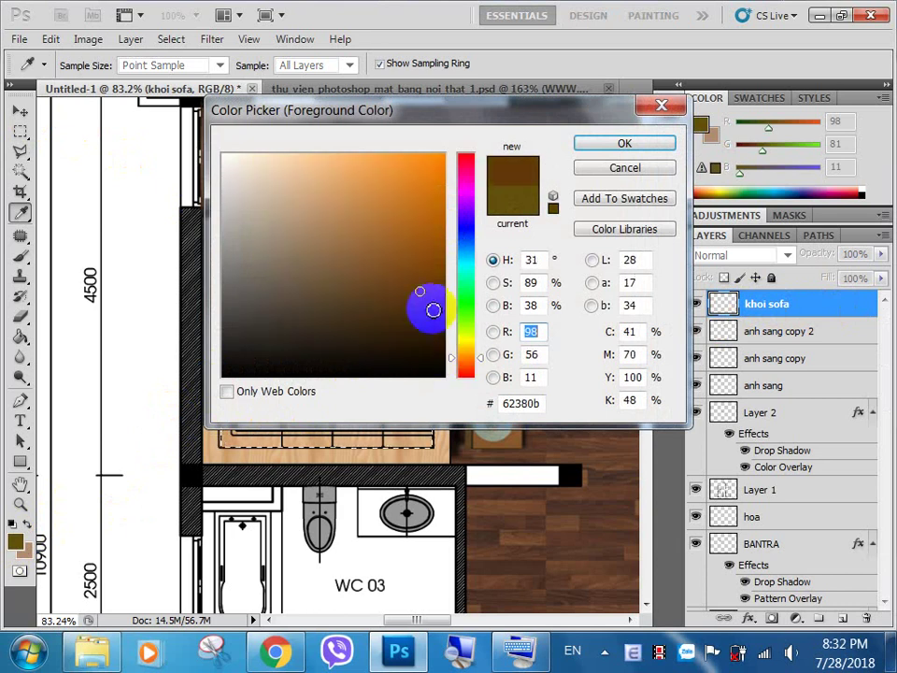
drag(424, 276, 436, 290)
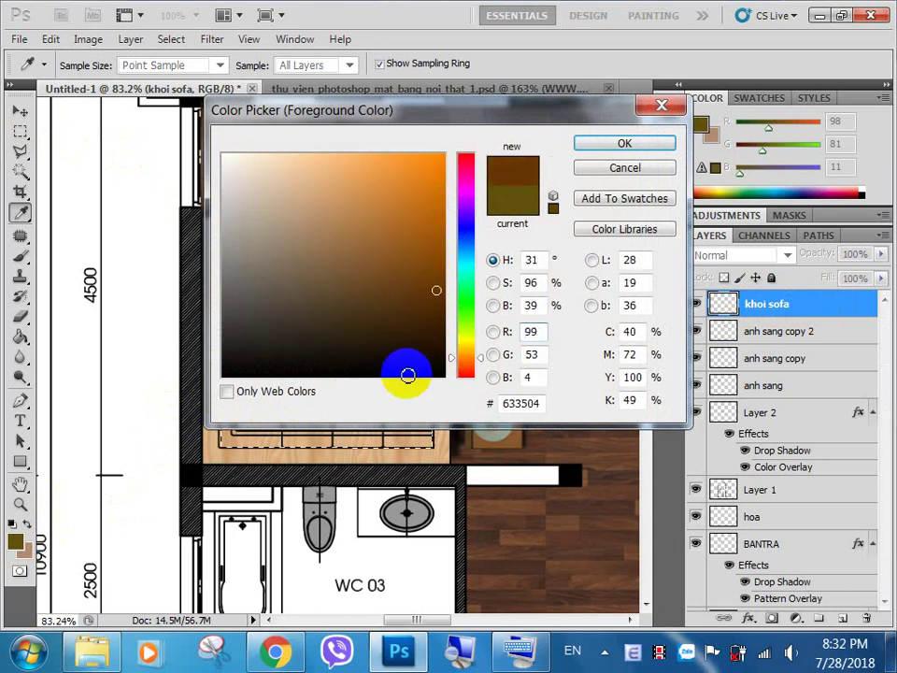
click(623, 145)
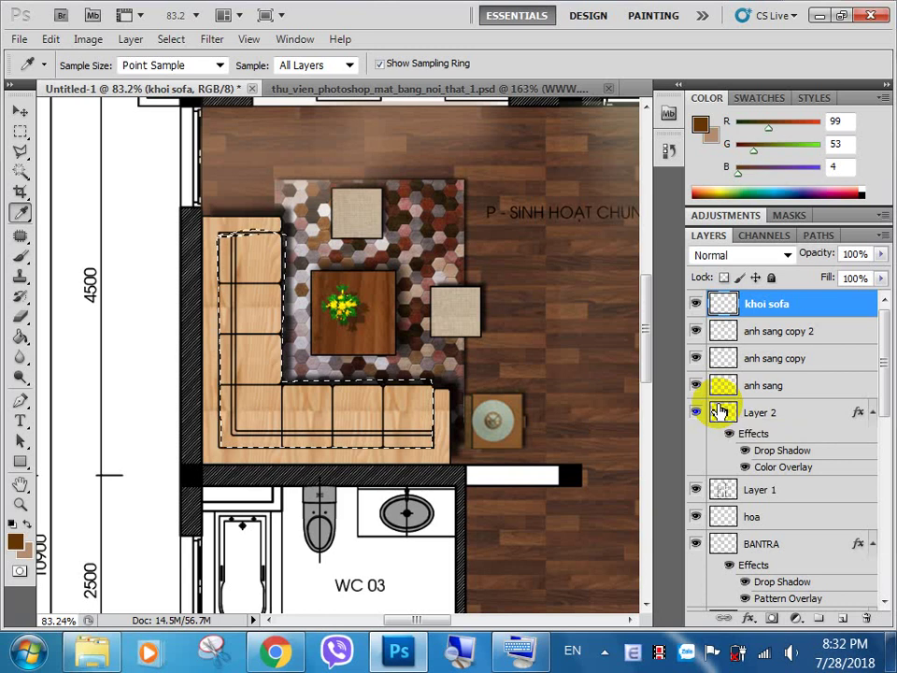
key(alt+Delete)
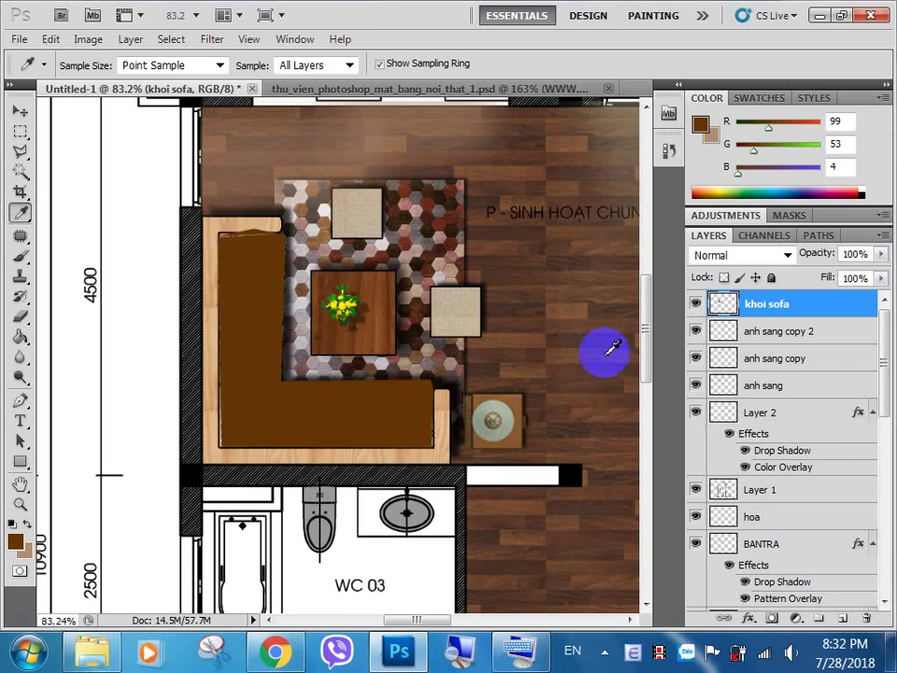
Try reshaping the sofa selection, undoing an accidental deletion of the brown fill.
drag(168, 182, 297, 232)
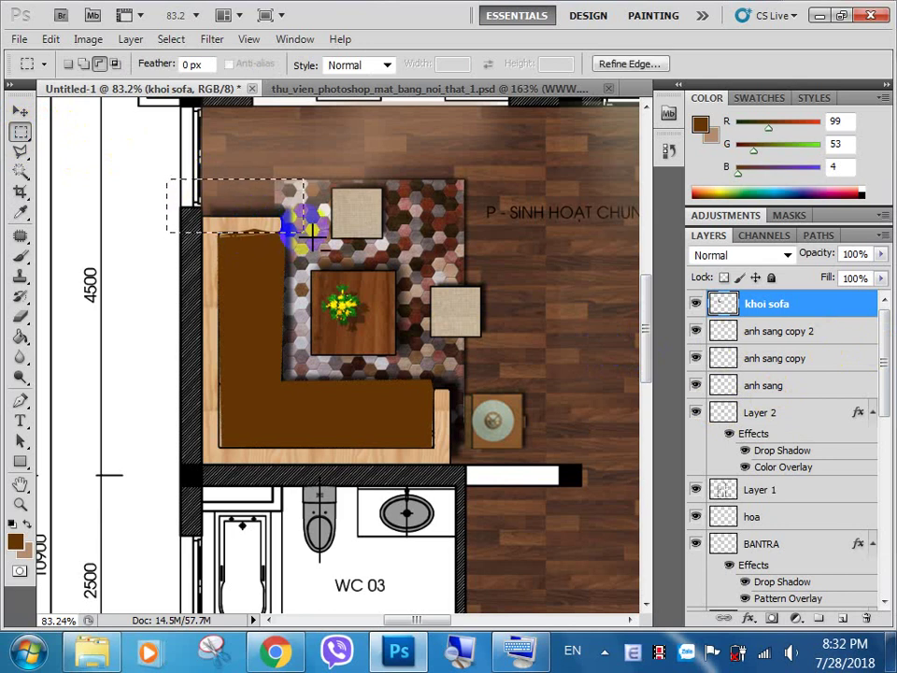
drag(117, 131, 336, 233)
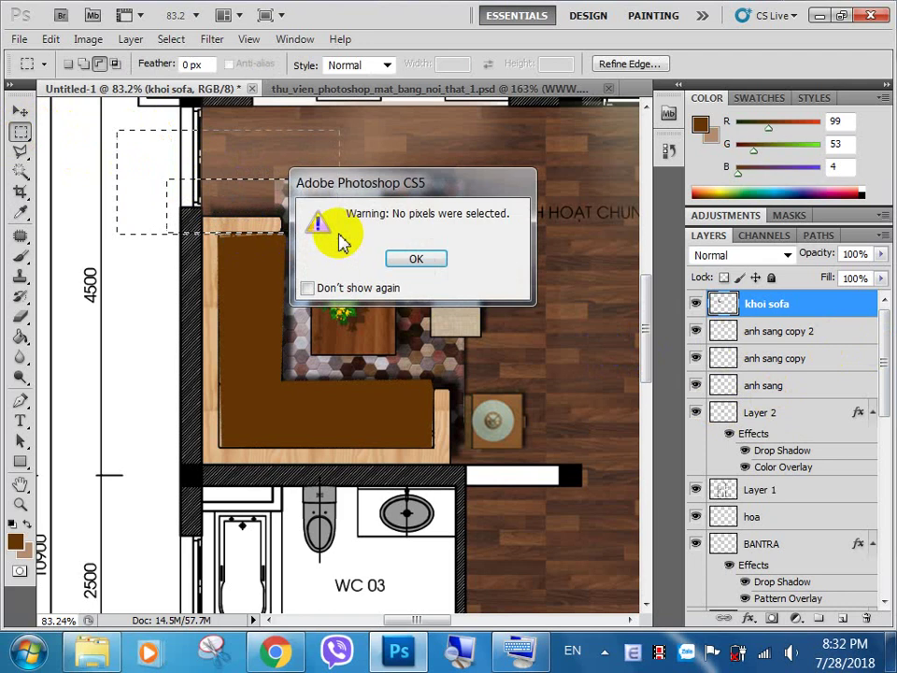
click(414, 261)
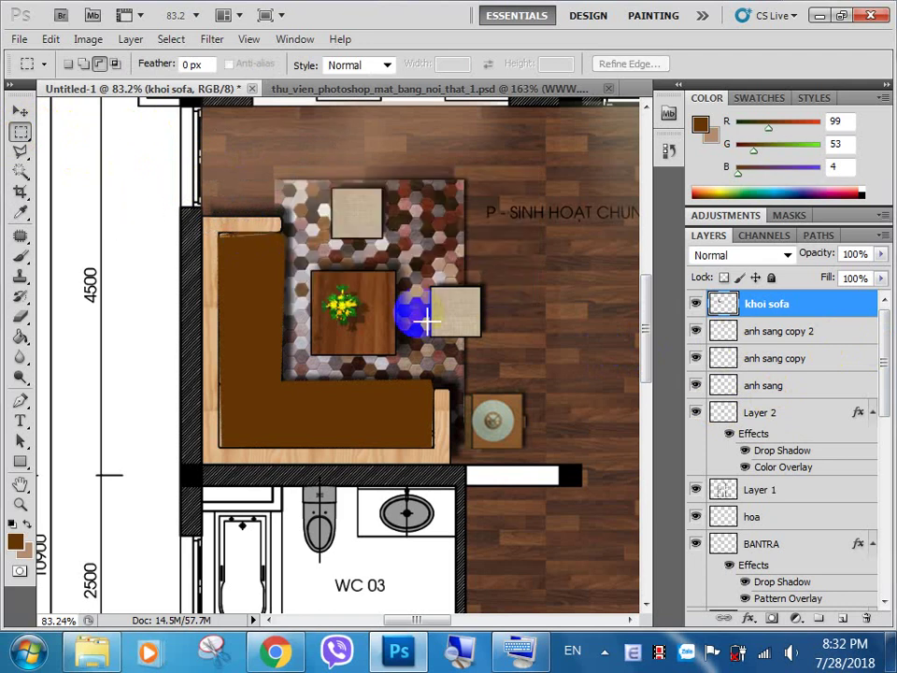
key(Delete)
key(ctrl+z)
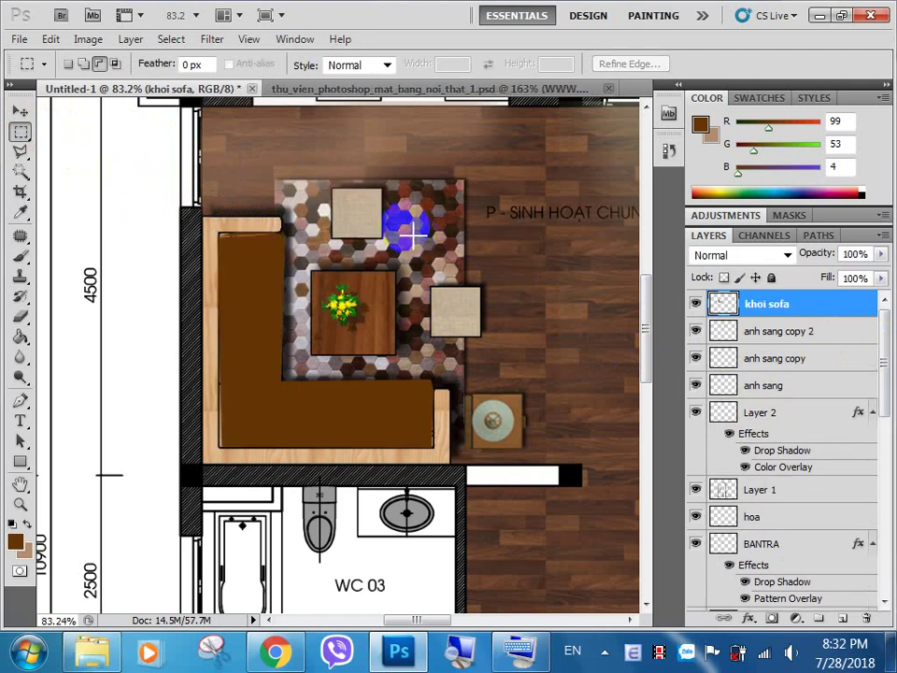
drag(322, 204, 281, 379)
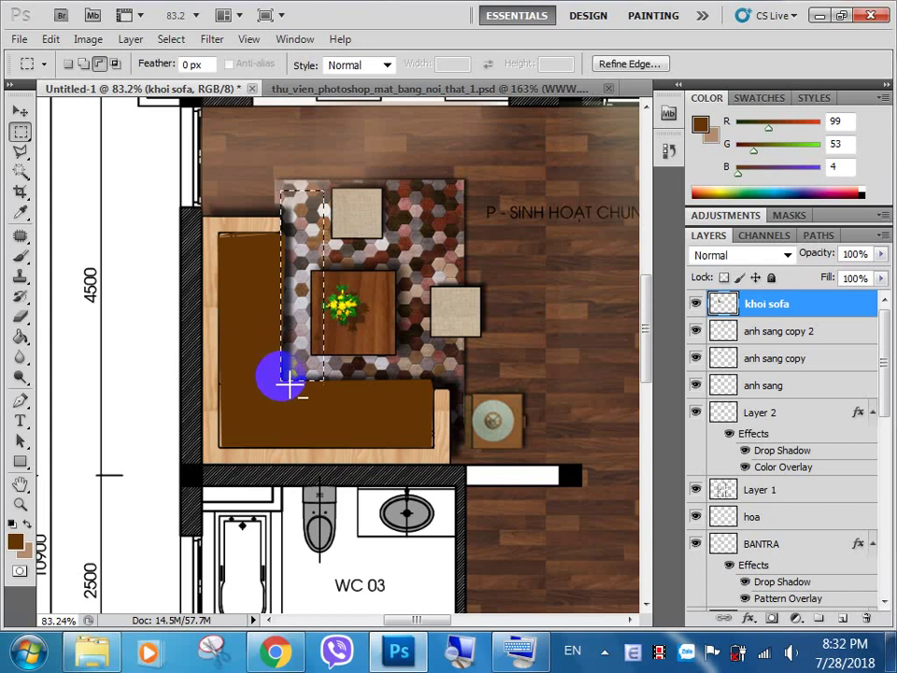
click(289, 365)
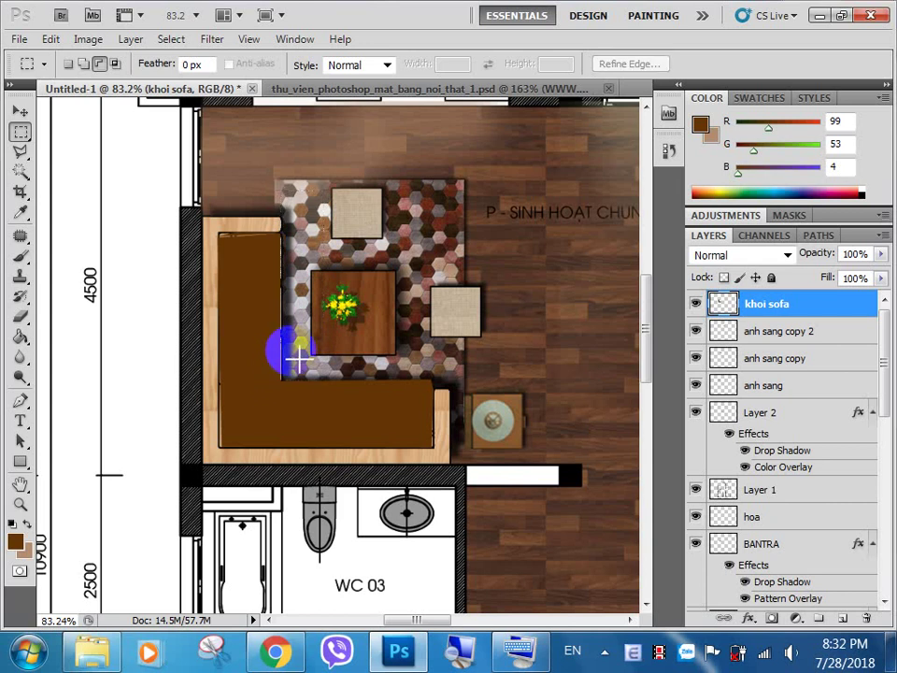
Test the khoi sofa layer's Fill slider, leaving it at 100%.
click(880, 278)
mouse_move(879, 301)
mouse_down()
mouse_move(845, 312)
mouse_move(834, 297)
mouse_move(819, 303)
mouse_move(878, 297)
mouse_move(808, 286)
mouse_up()
click(880, 253)
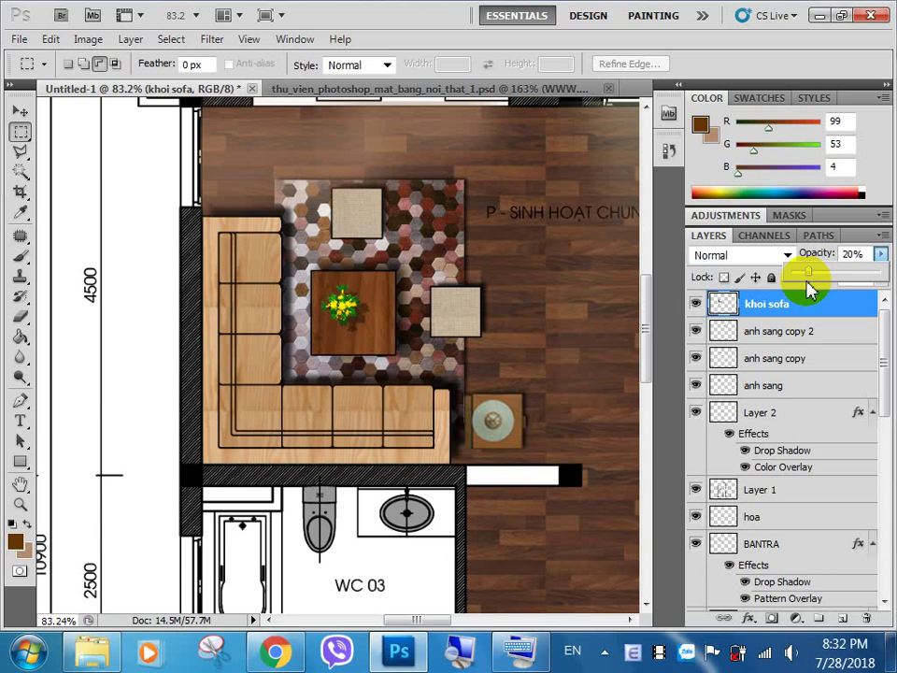
Add and hide Layer 3, then load the sofa outline as a selection on khoi sofa.
click(844, 620)
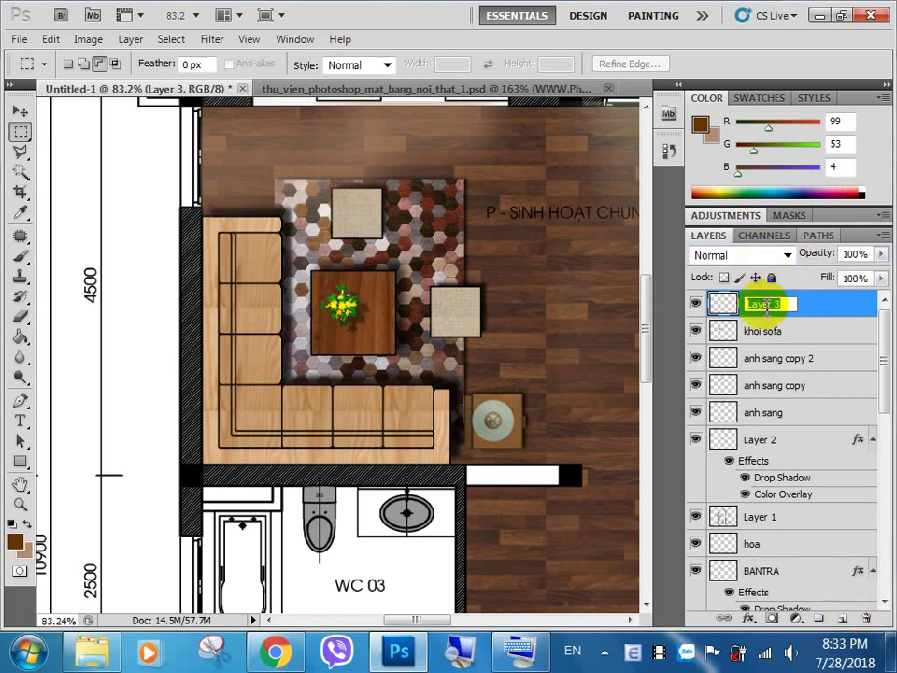
key(Return)
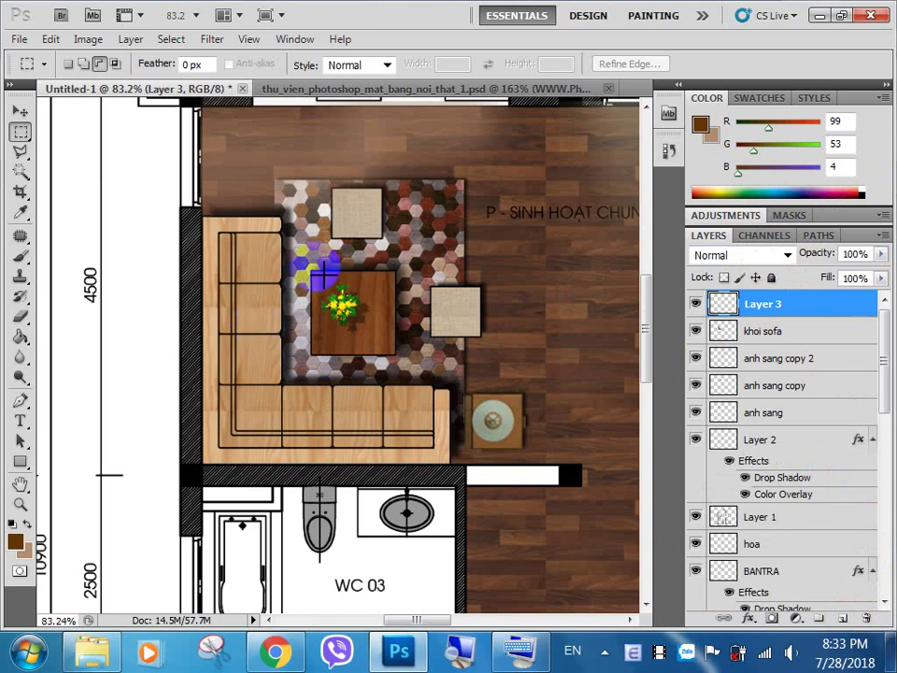
click(696, 304)
click(696, 330)
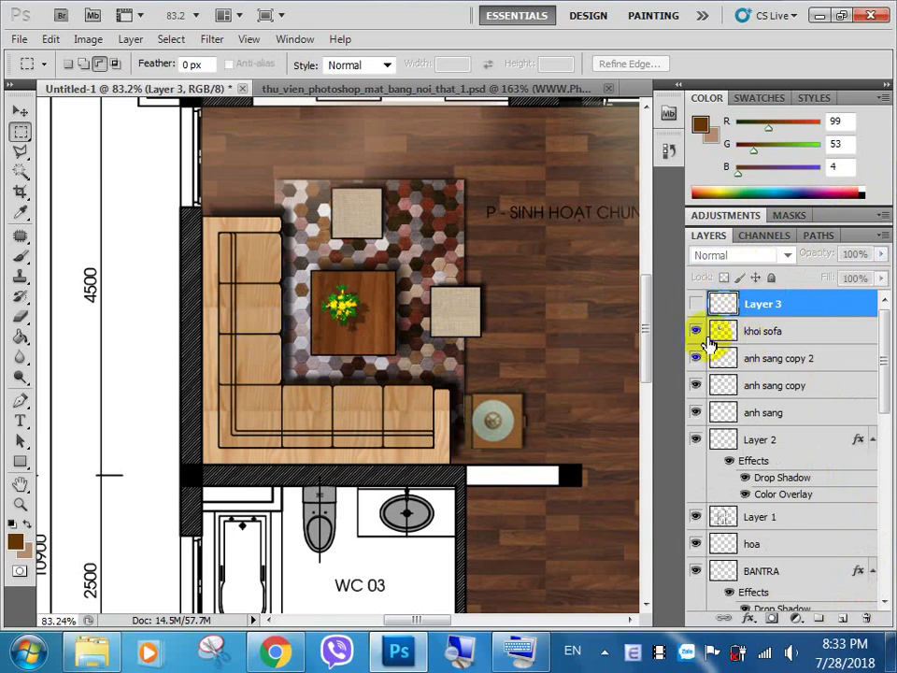
click(696, 330)
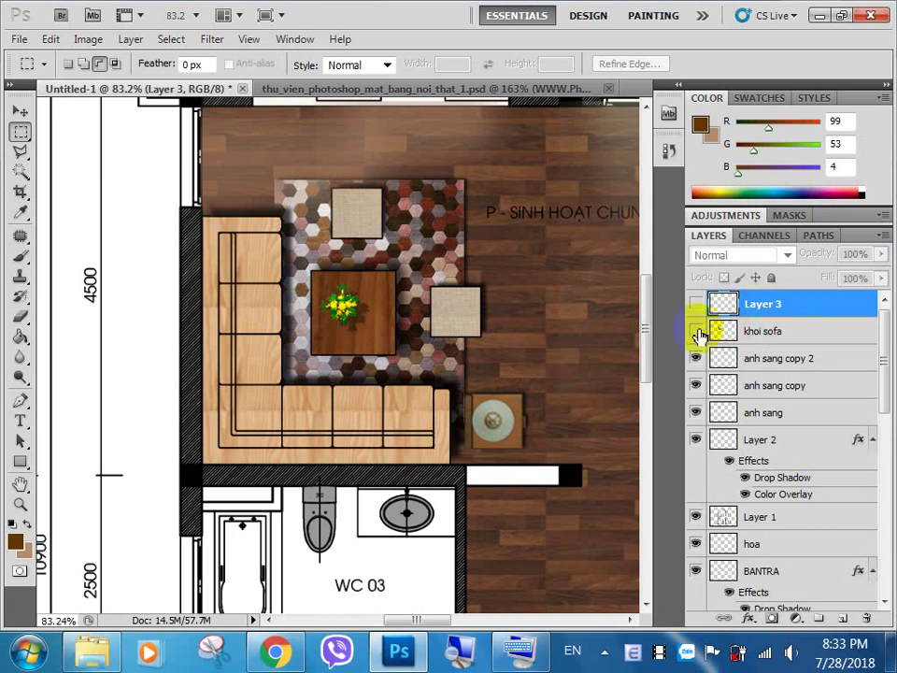
double_click(761, 331)
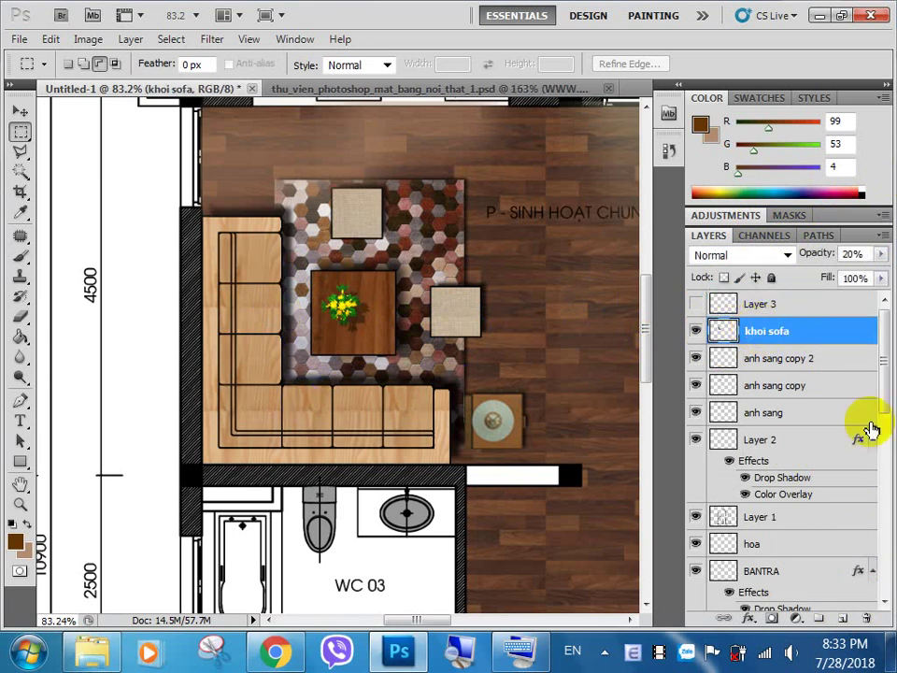
click(556, 374)
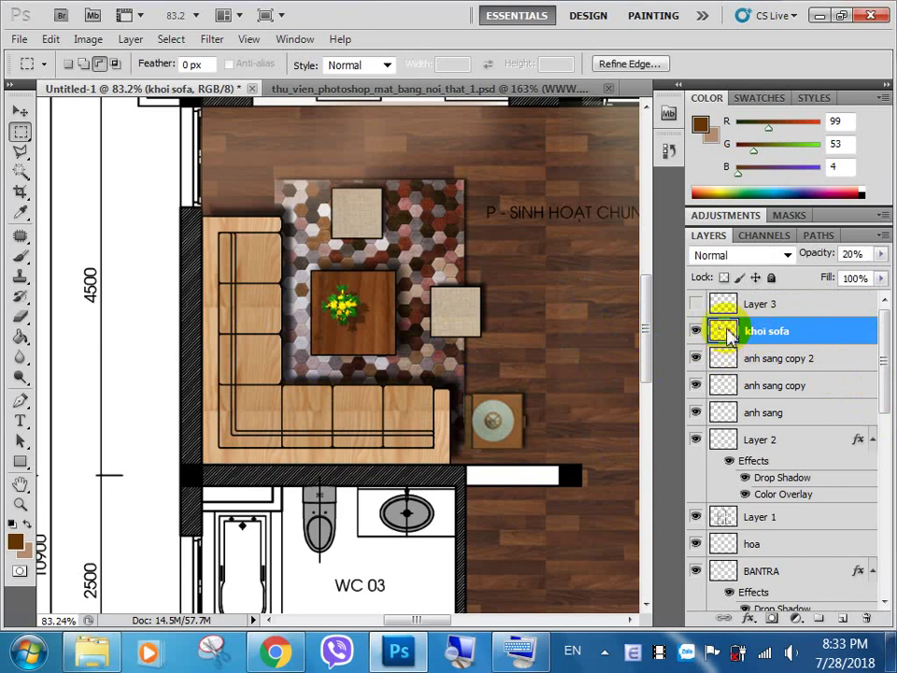
ctrl+click(731, 355)
Fill the sofa selection with pale cyan a6fafd.
click(17, 540)
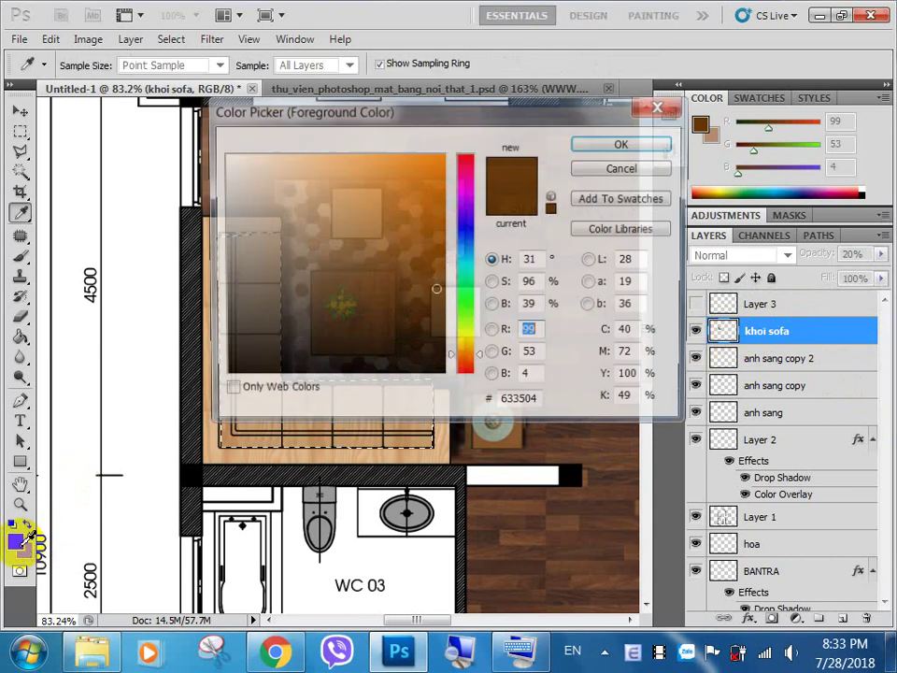
click(467, 266)
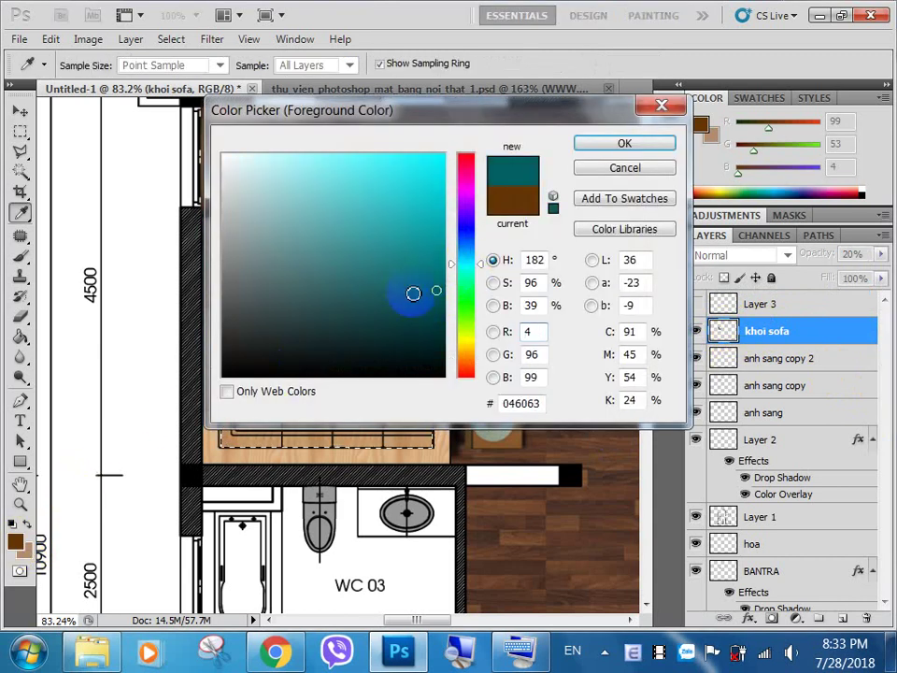
drag(412, 292, 302, 156)
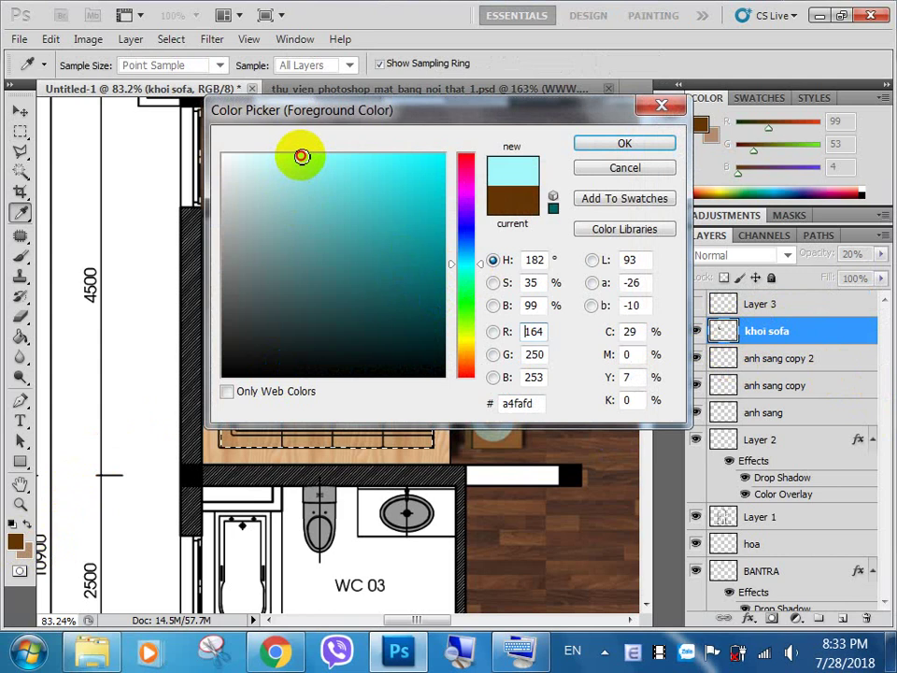
click(617, 145)
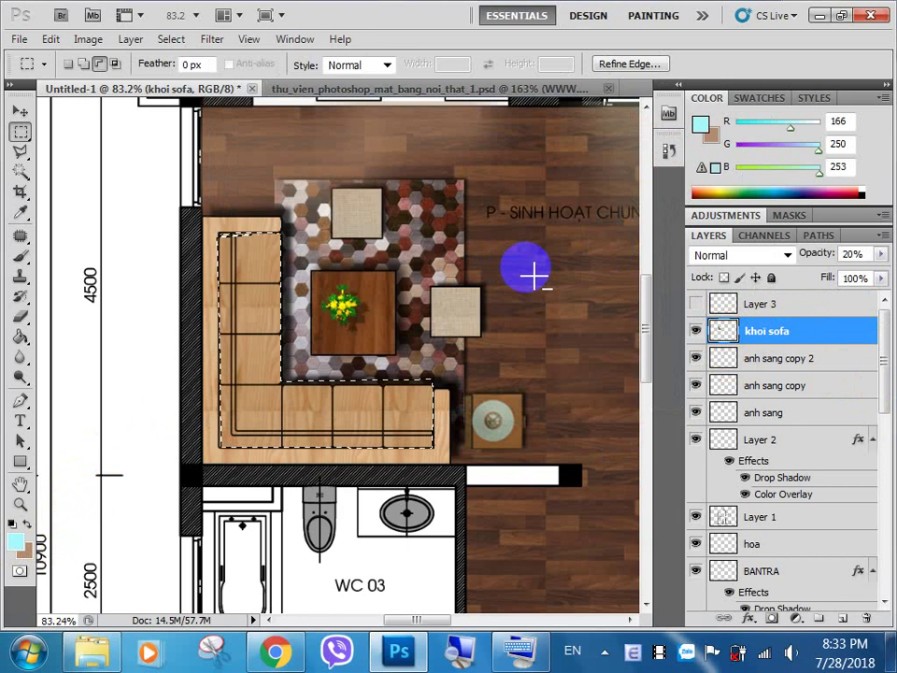
key(alt+BackSpace)
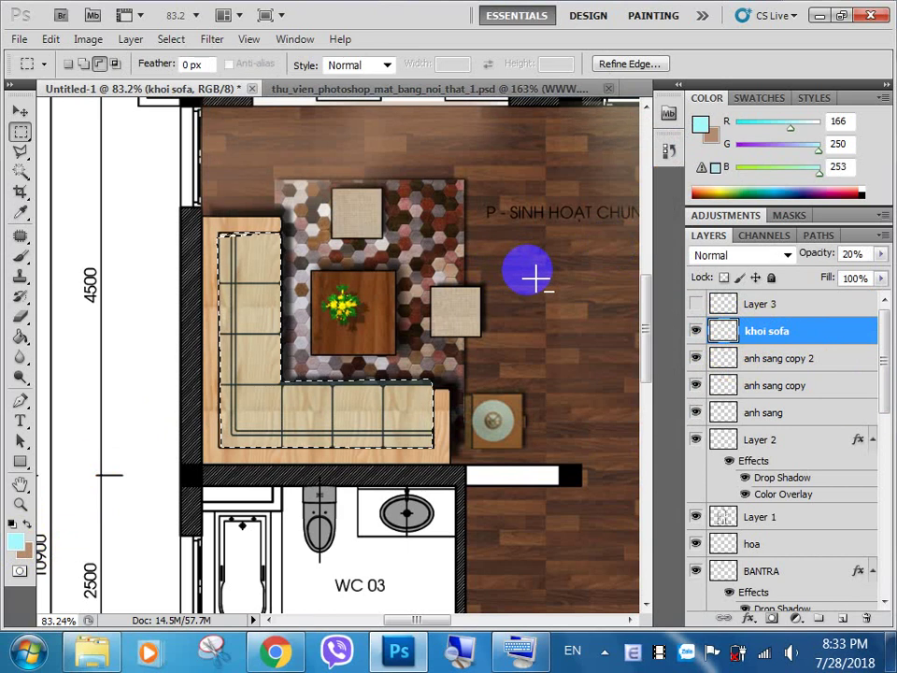
Try the khoi sofa layer's opacity at 50% and then 17%.
click(880, 254)
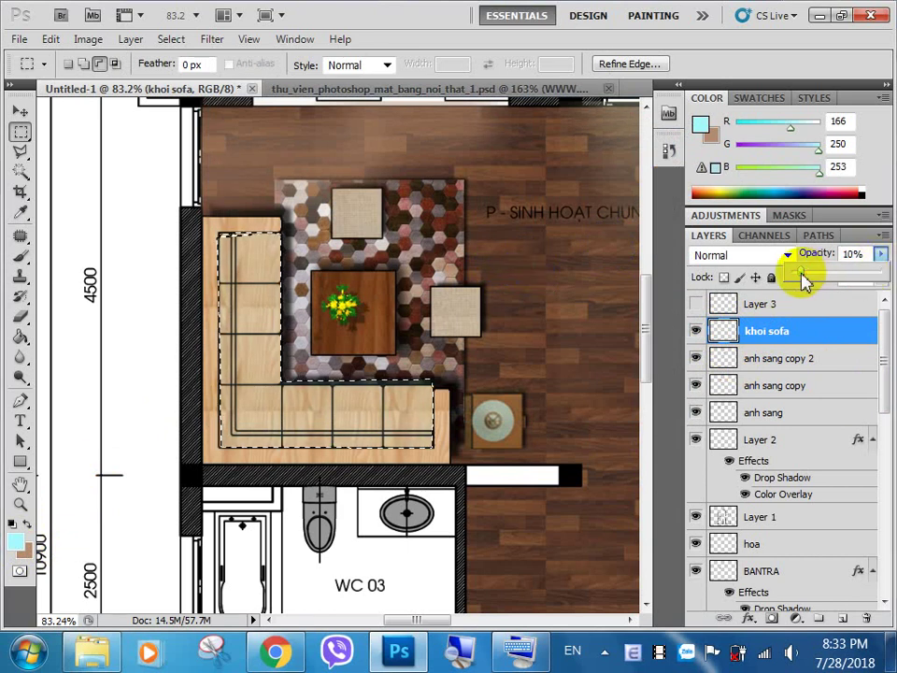
drag(804, 276, 839, 277)
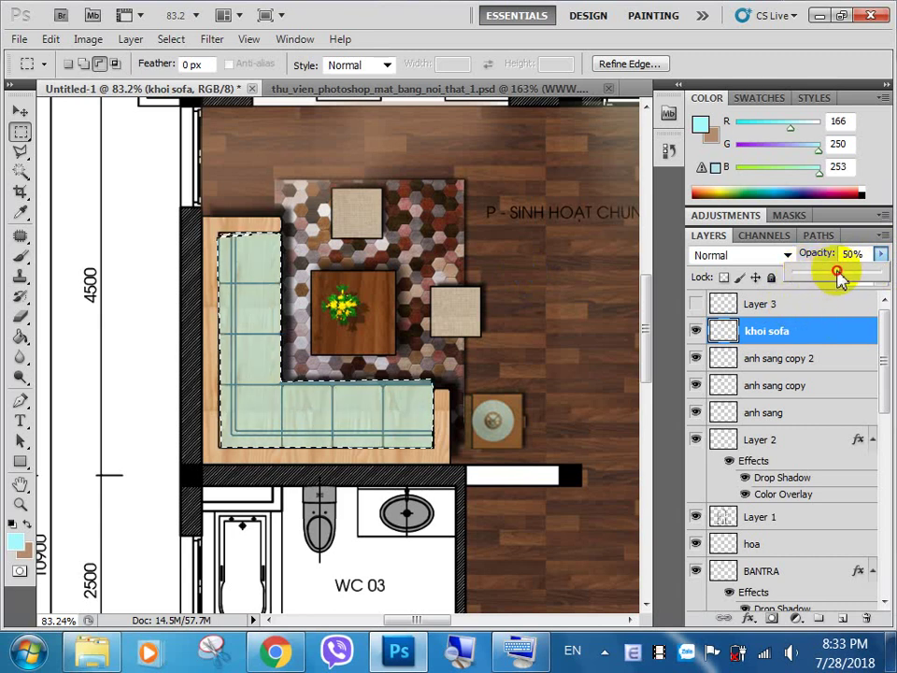
drag(839, 278, 806, 273)
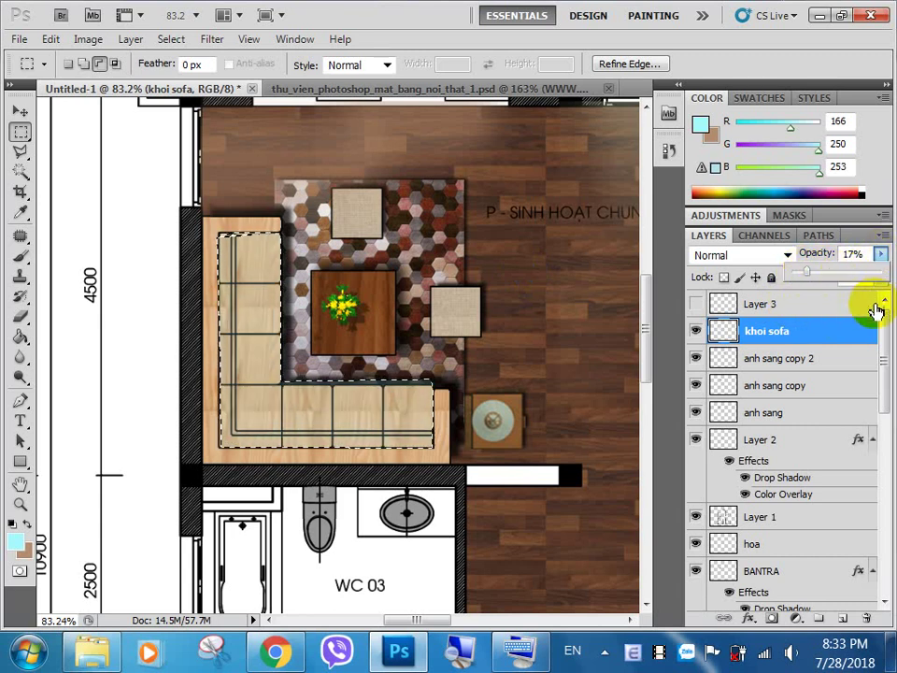
click(841, 304)
click(772, 329)
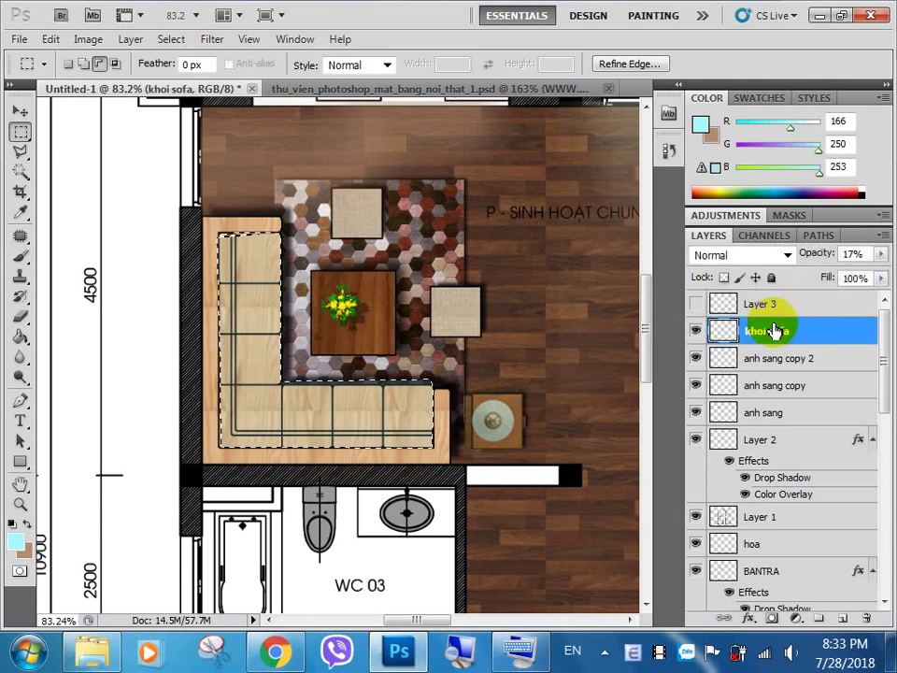
double_click(772, 329)
click(854, 143)
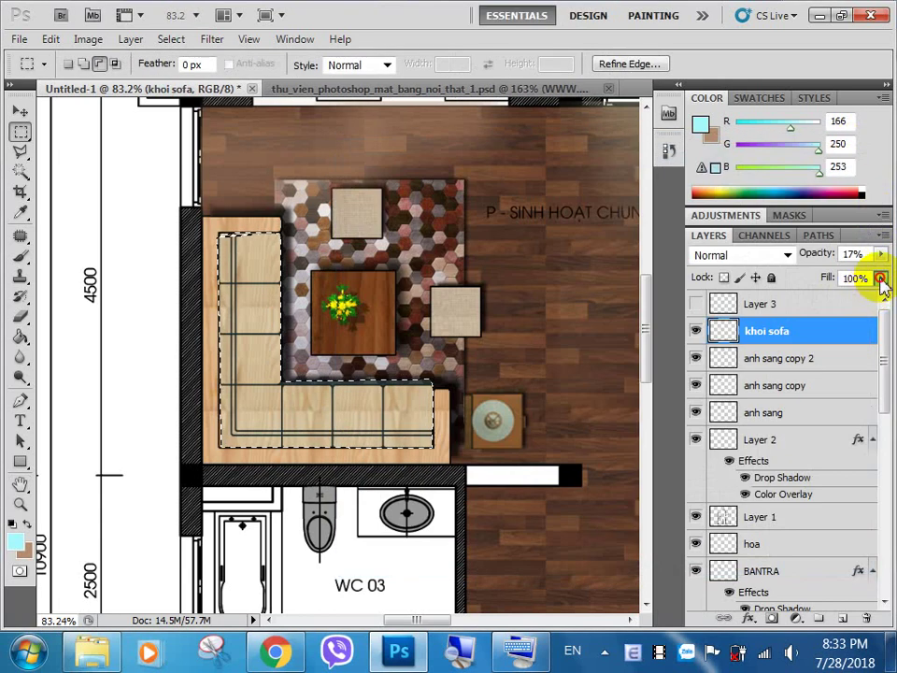
Settle the cyan tint at 18% opacity after testing the Fill and full opacity.
mouse_move(881, 278)
mouse_down()
mouse_move(796, 308)
mouse_move(824, 184)
mouse_up()
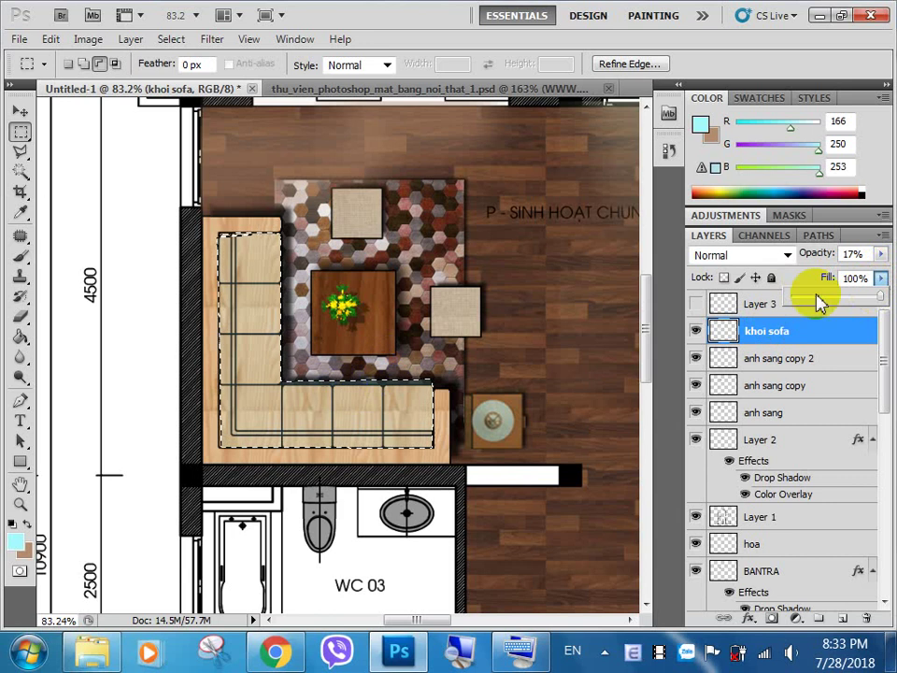
click(881, 254)
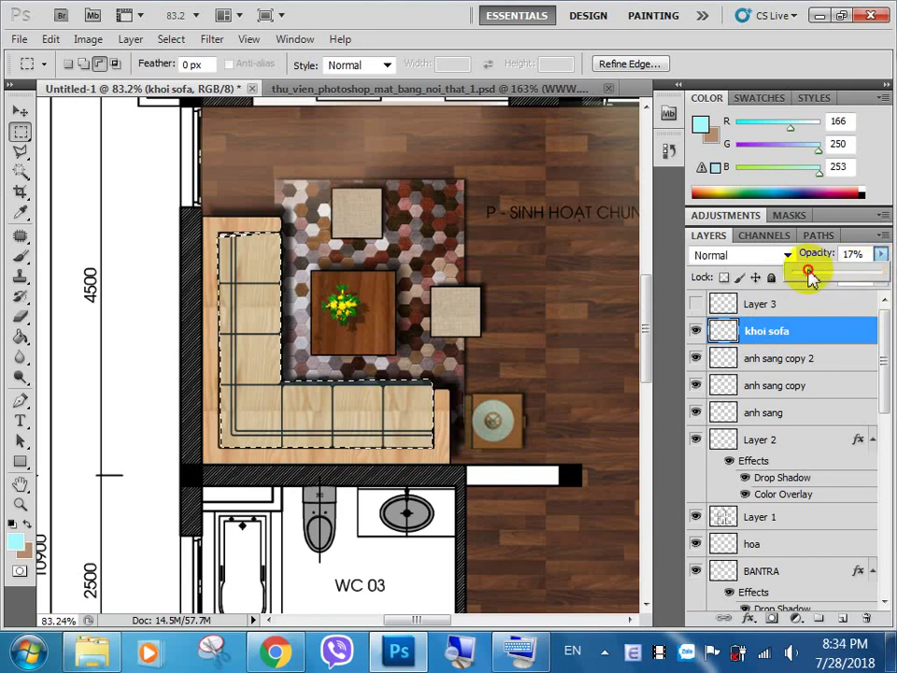
drag(809, 274, 883, 274)
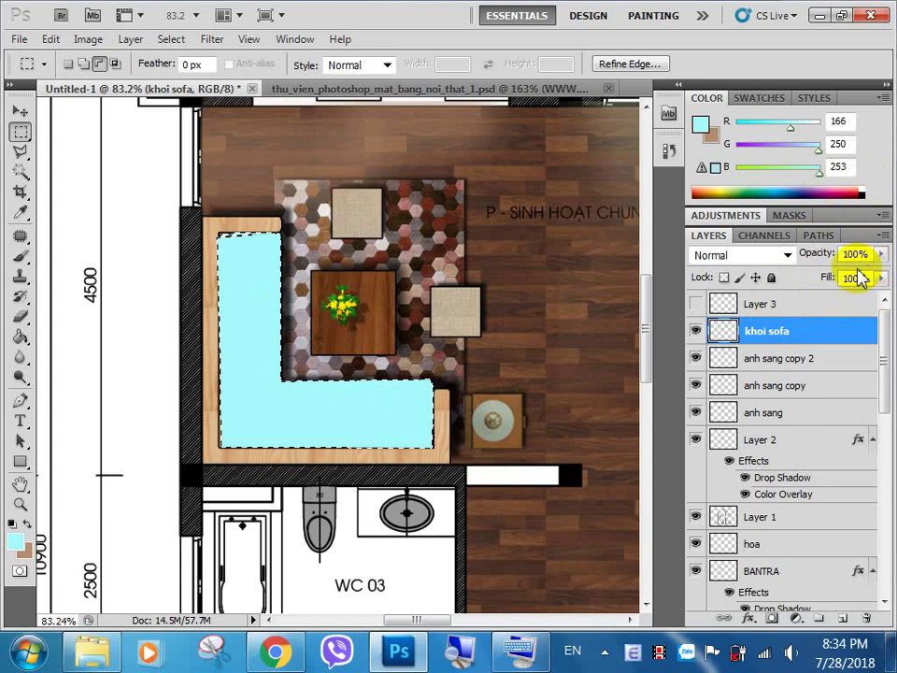
click(883, 255)
drag(885, 274, 800, 273)
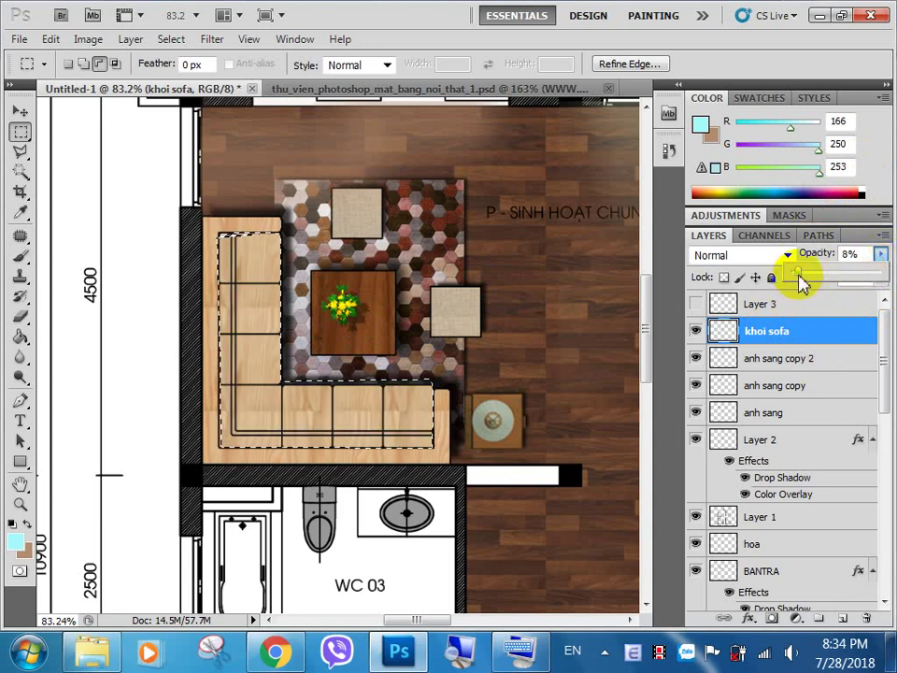
drag(802, 274, 808, 276)
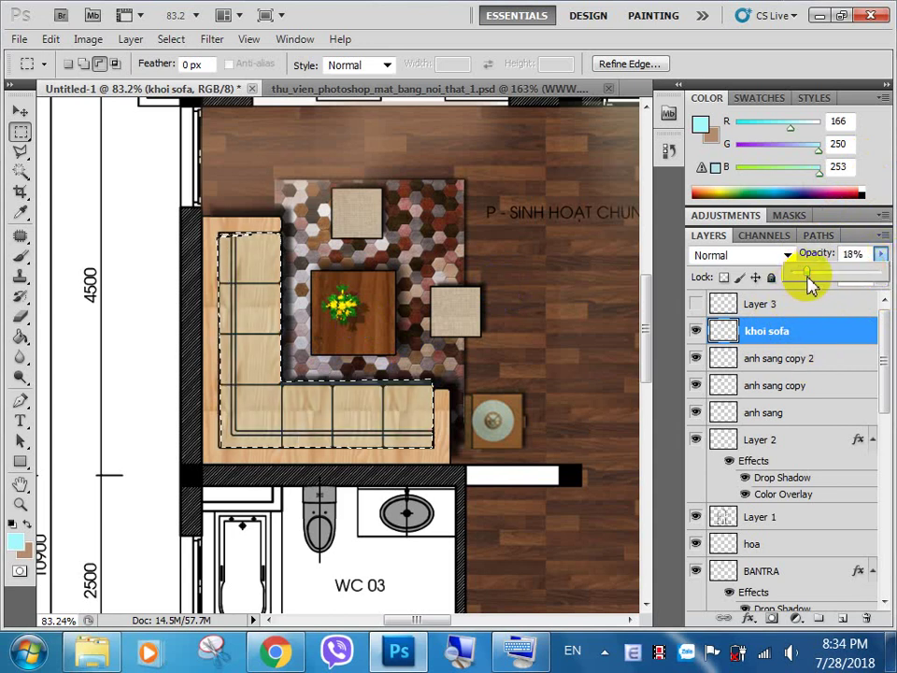
click(341, 278)
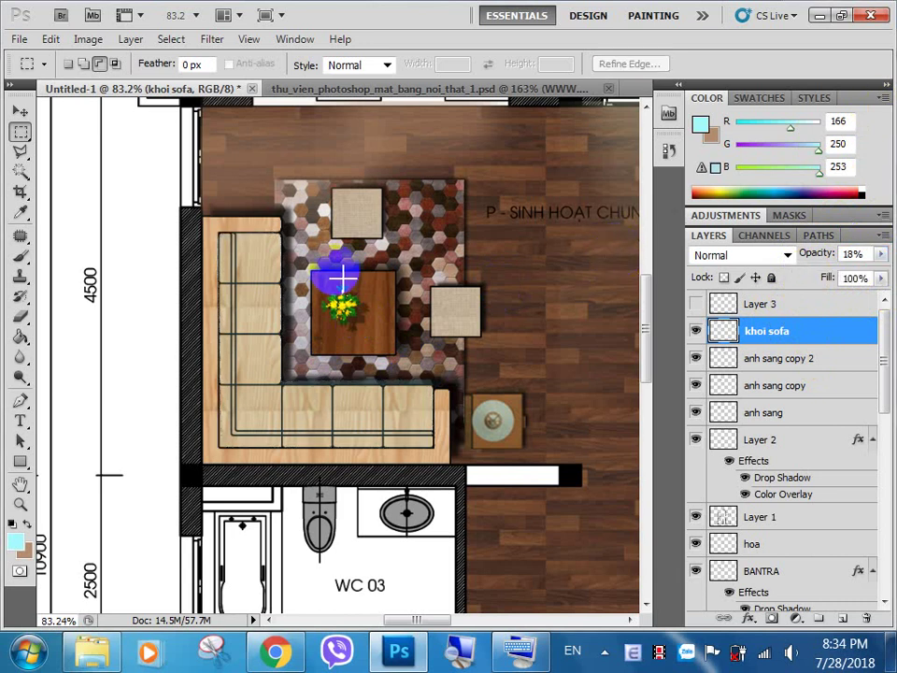
scroll(341, 278, down, 2)
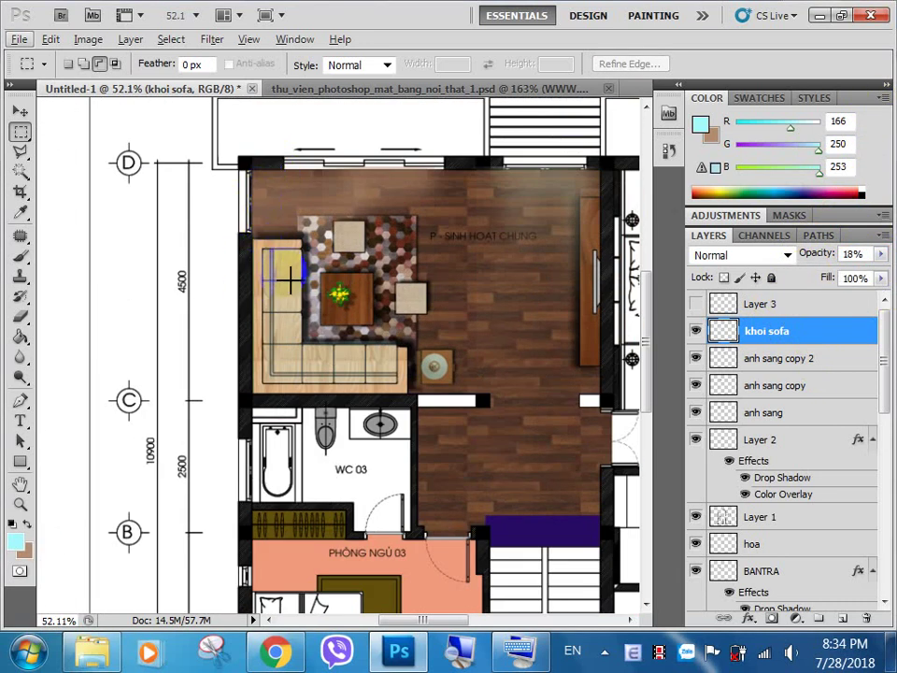
scroll(290, 276, up, 2)
click(376, 298)
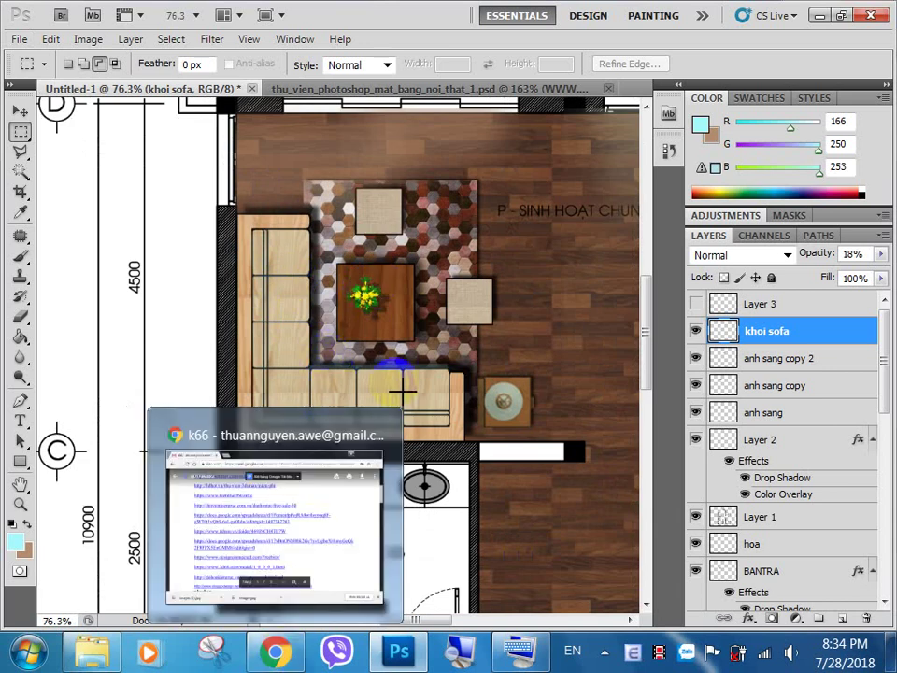
scroll(288, 414, down, 2)
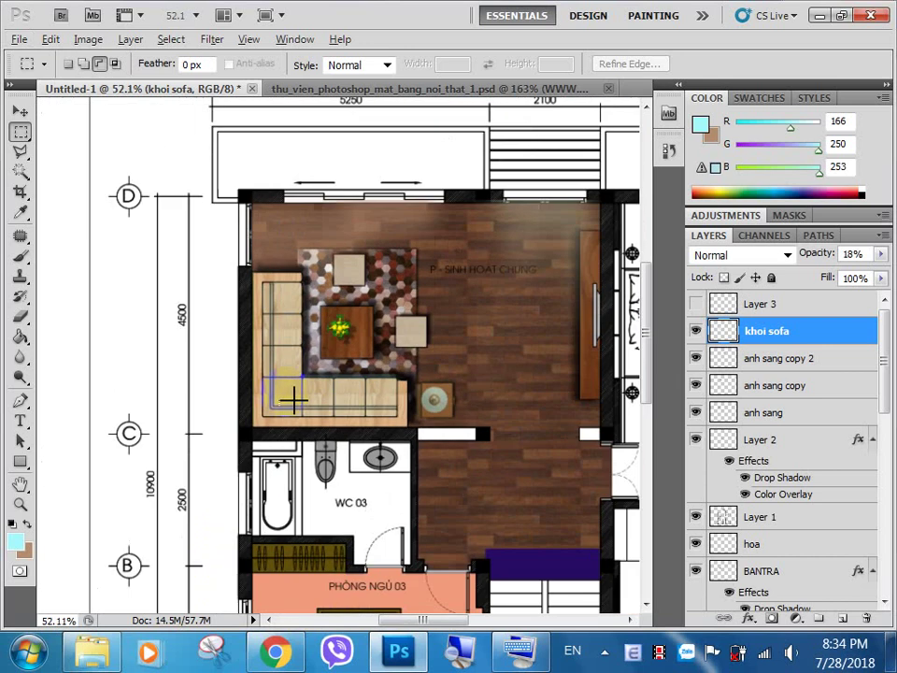
scroll(320, 344, down, 1)
click(408, 402)
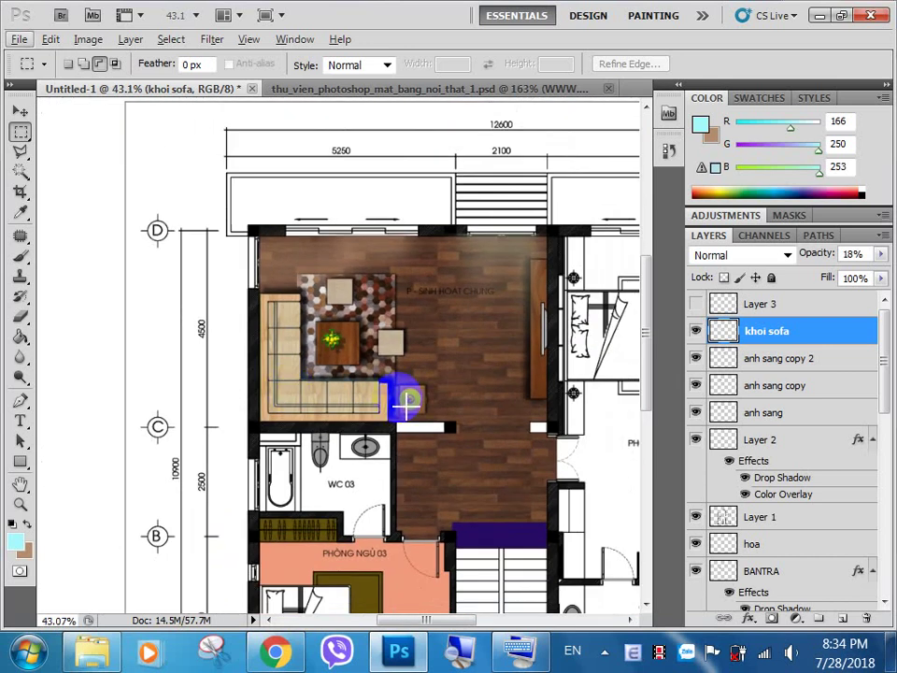